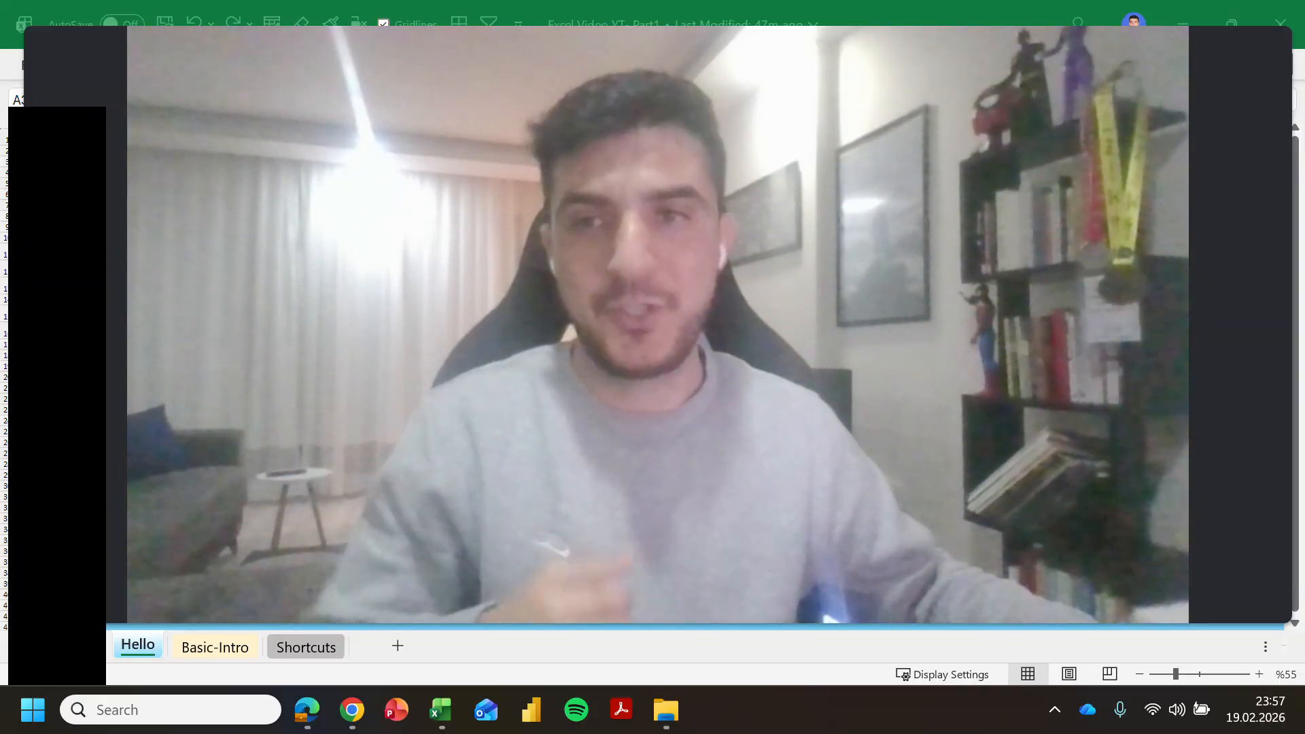
mouse_move(703, 612)
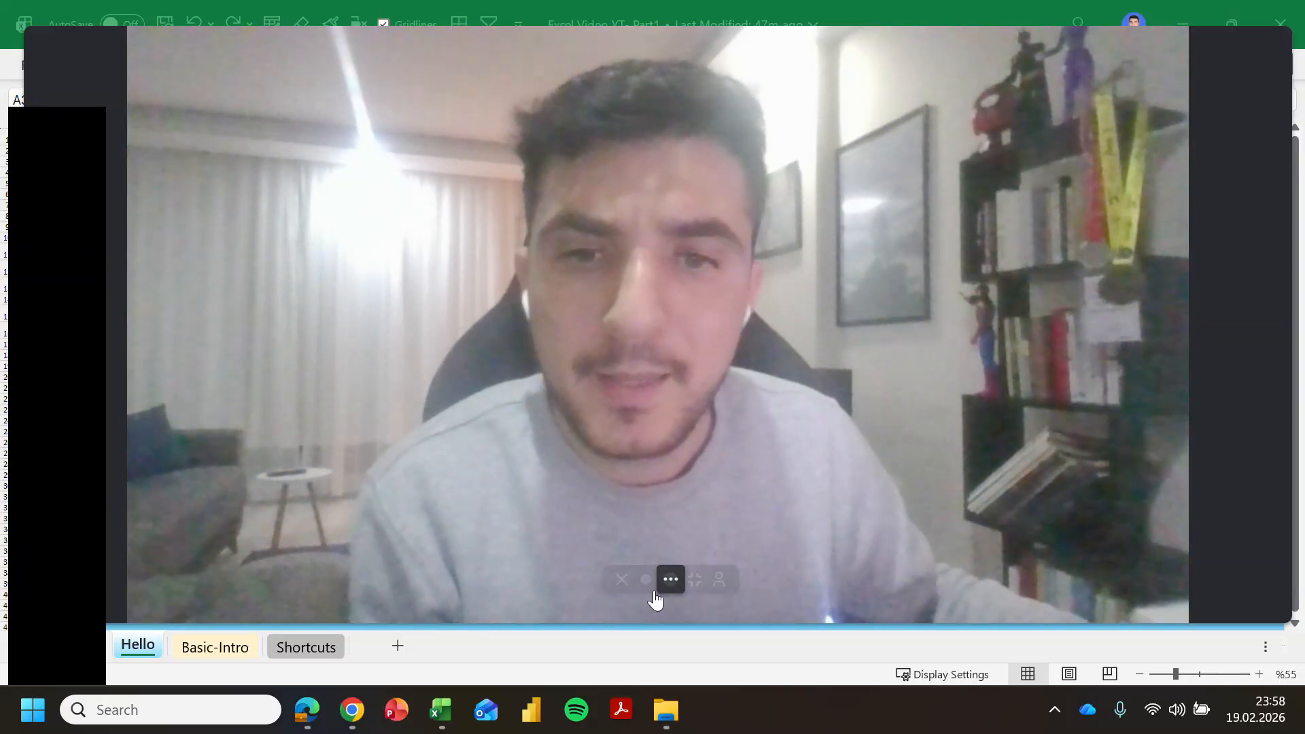
click(693, 578)
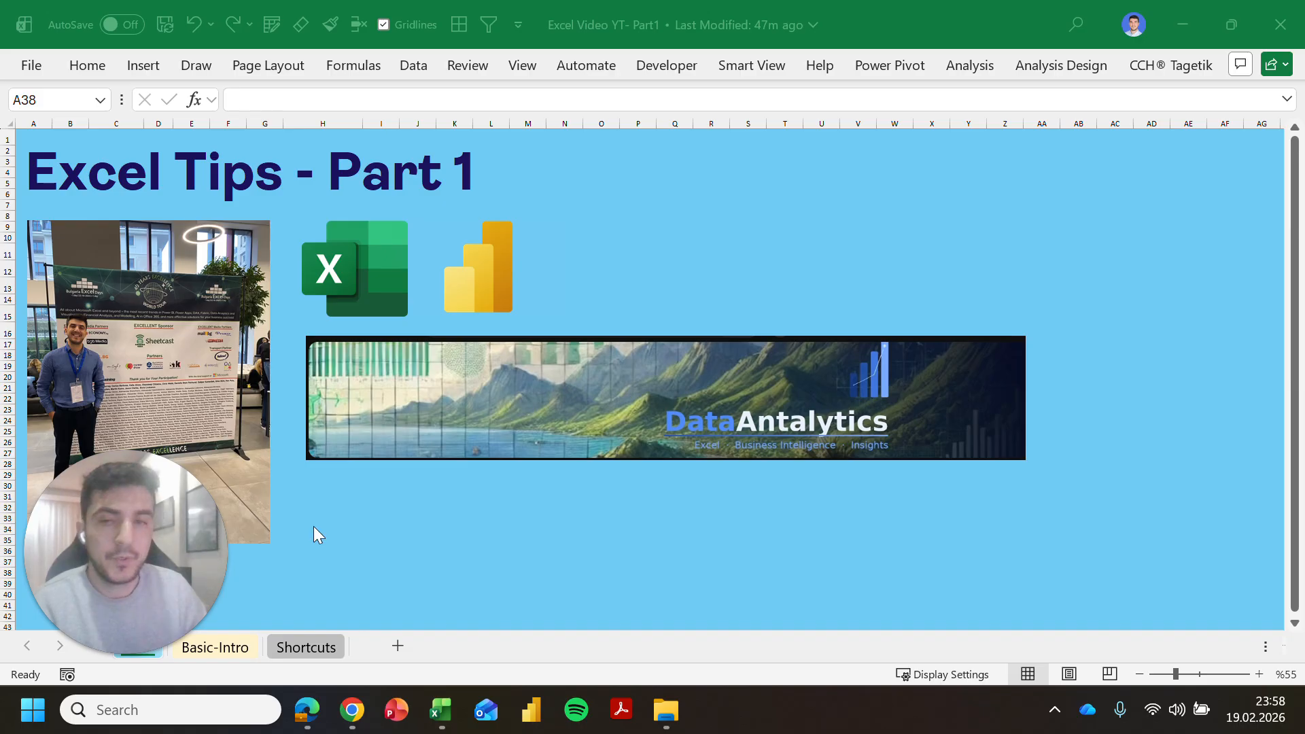
drag(112, 574, 1159, 487)
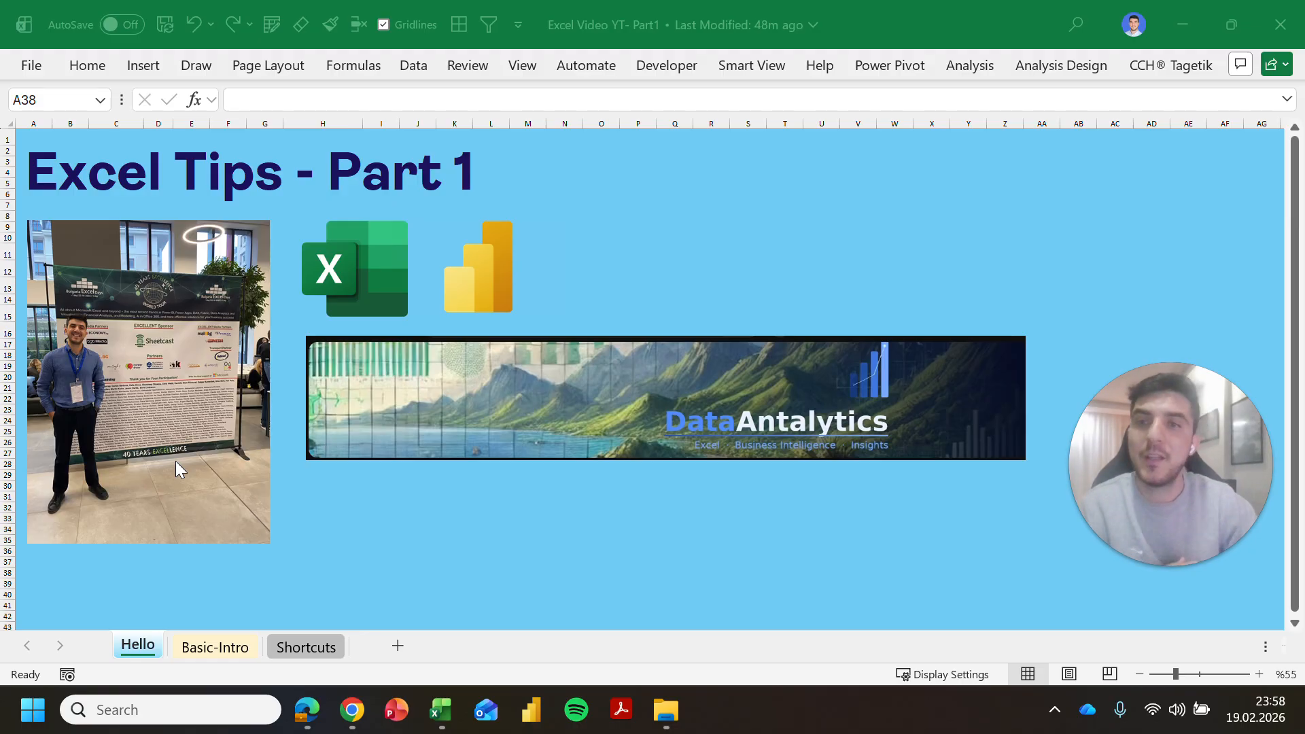
click(297, 533)
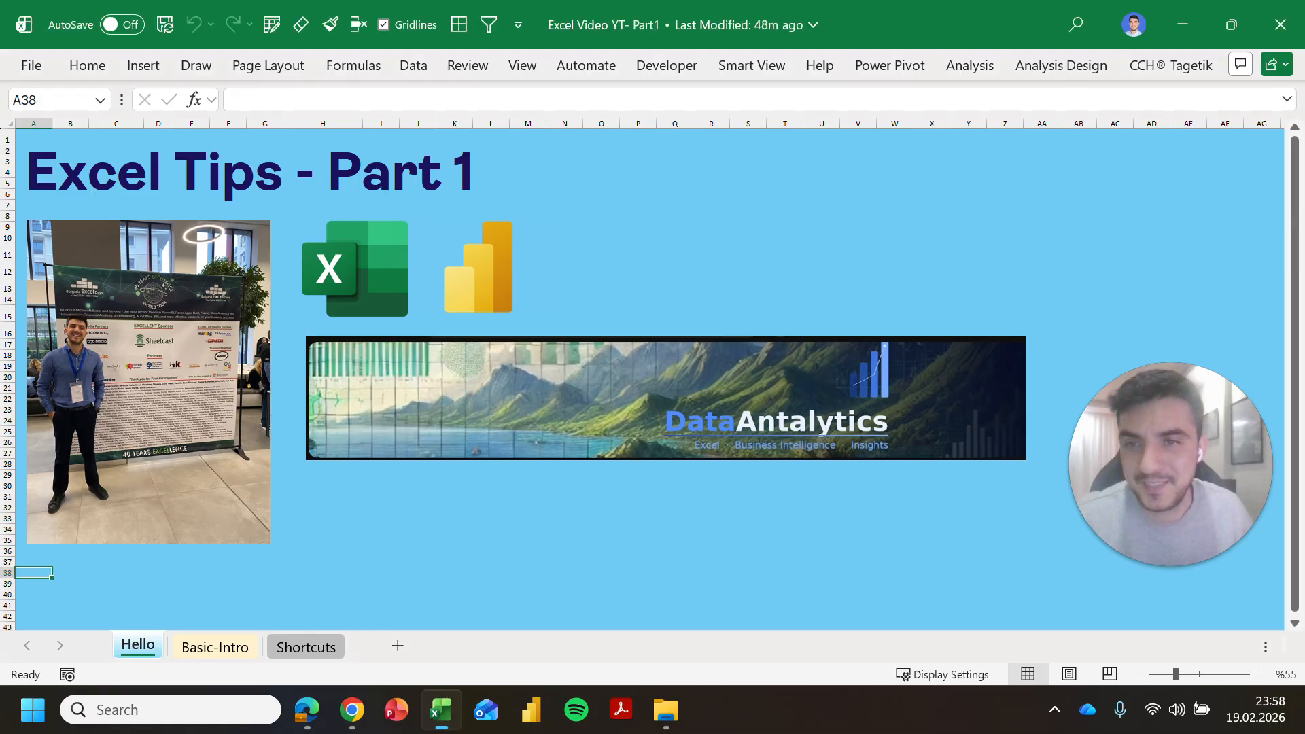
click(637, 496)
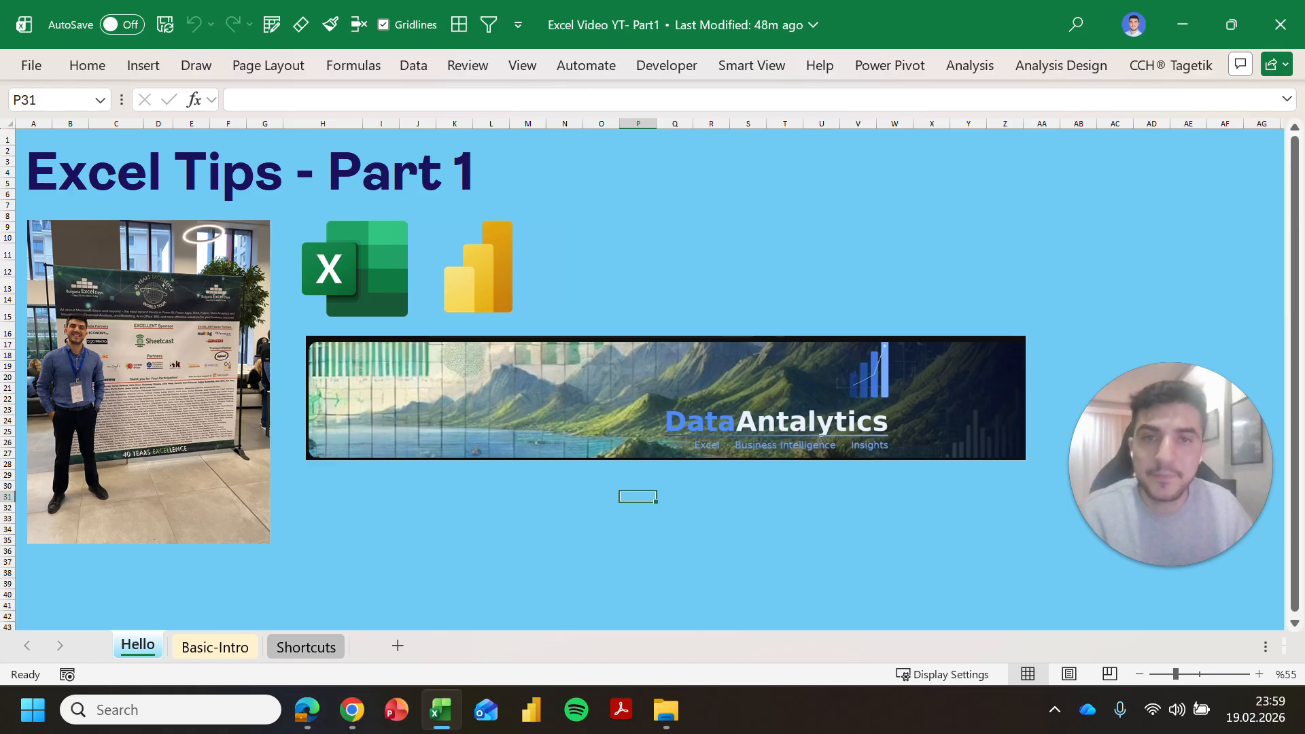
key(Right)
key(Up)
key(Up)
key(Up)
key(Up)
key(Up)
key(Up)
key(Up)
key(Up)
key(Up)
key(Up)
key(Up)
key(Up)
key(Up)
key(Up)
key(Up)
key(Up)
key(Up)
key(Up)
key(Up)
key(Up)
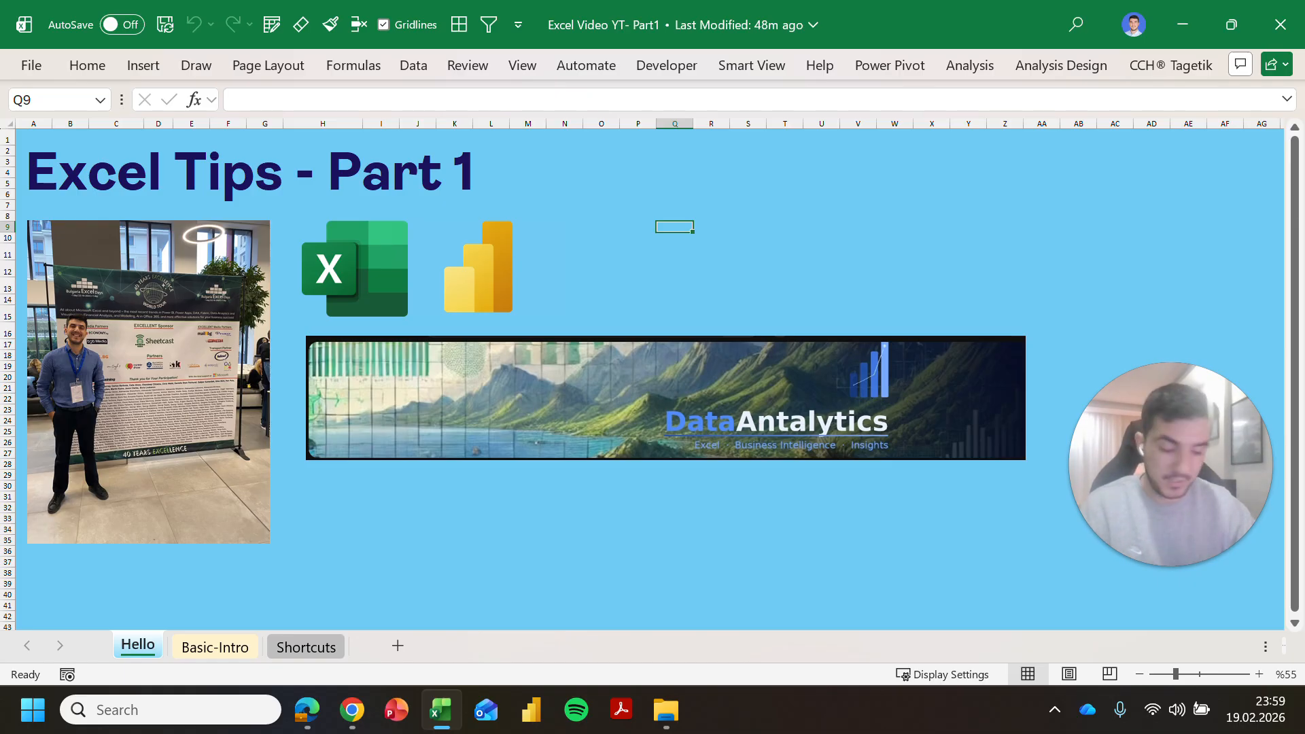
Step: Flip through the Hello, Basic-Intro and Shortcuts sheets and settle on Basic-Intro
key(ctrl+Page_Down)
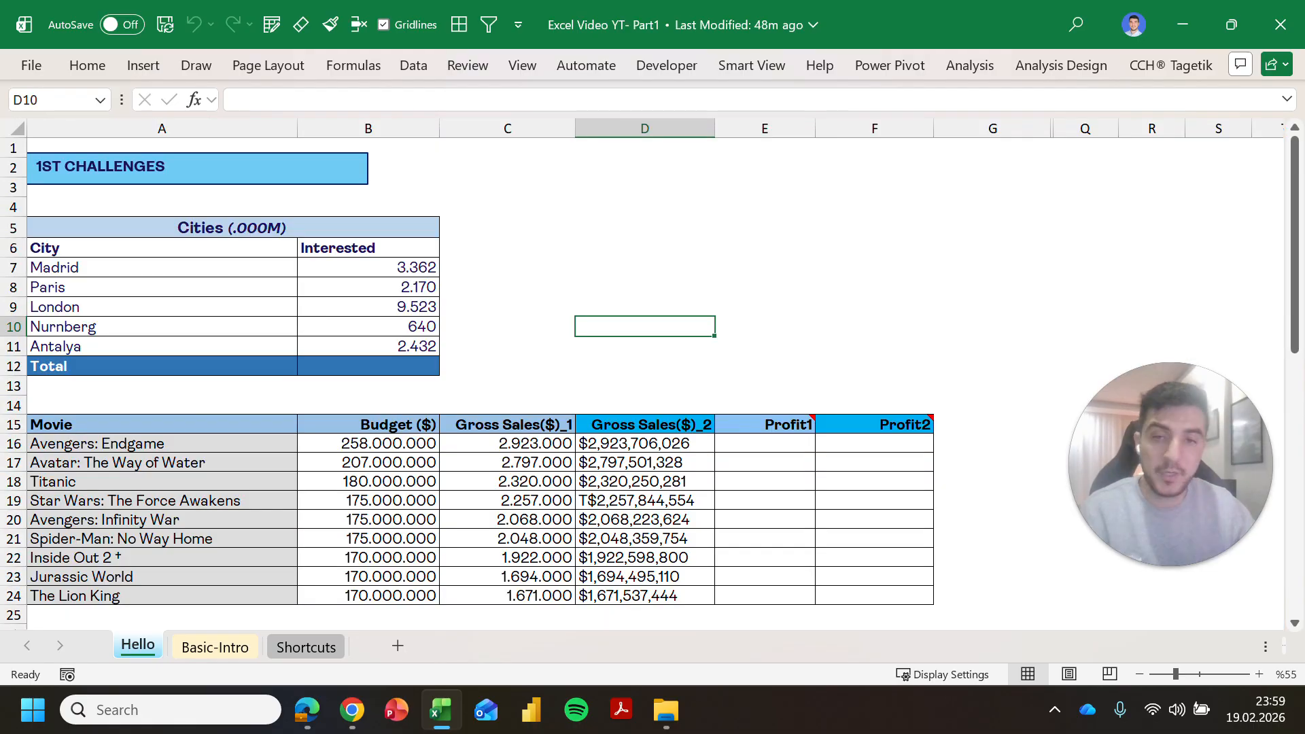
key(ctrl+Page_Up)
key(ctrl+Page_Down)
key(ctrl+Page_Down)
key(ctrl+Page_Up)
key(ctrl+Page_Down)
key(ctrl+Page_Up)
key(ctrl+Page_Up)
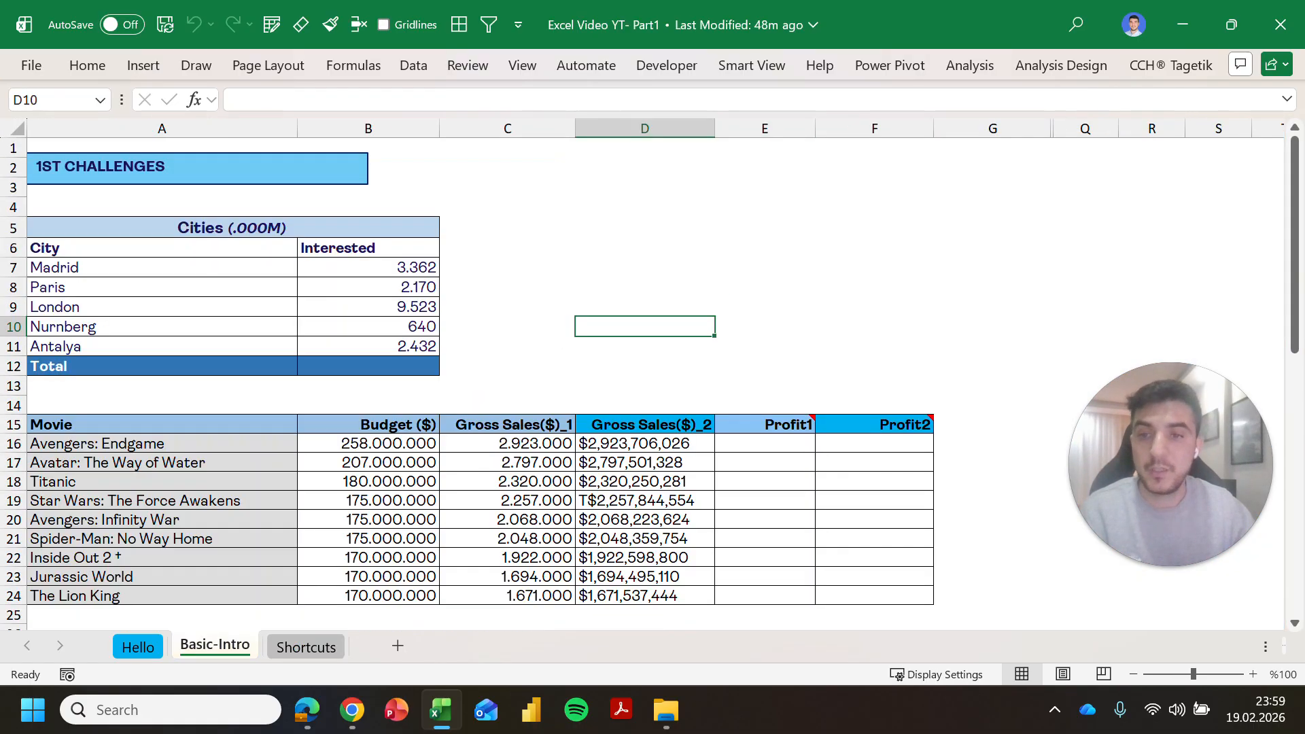
key(ctrl+Page_Down)
key(ctrl+Page_Down)
key(ctrl+Page_Up)
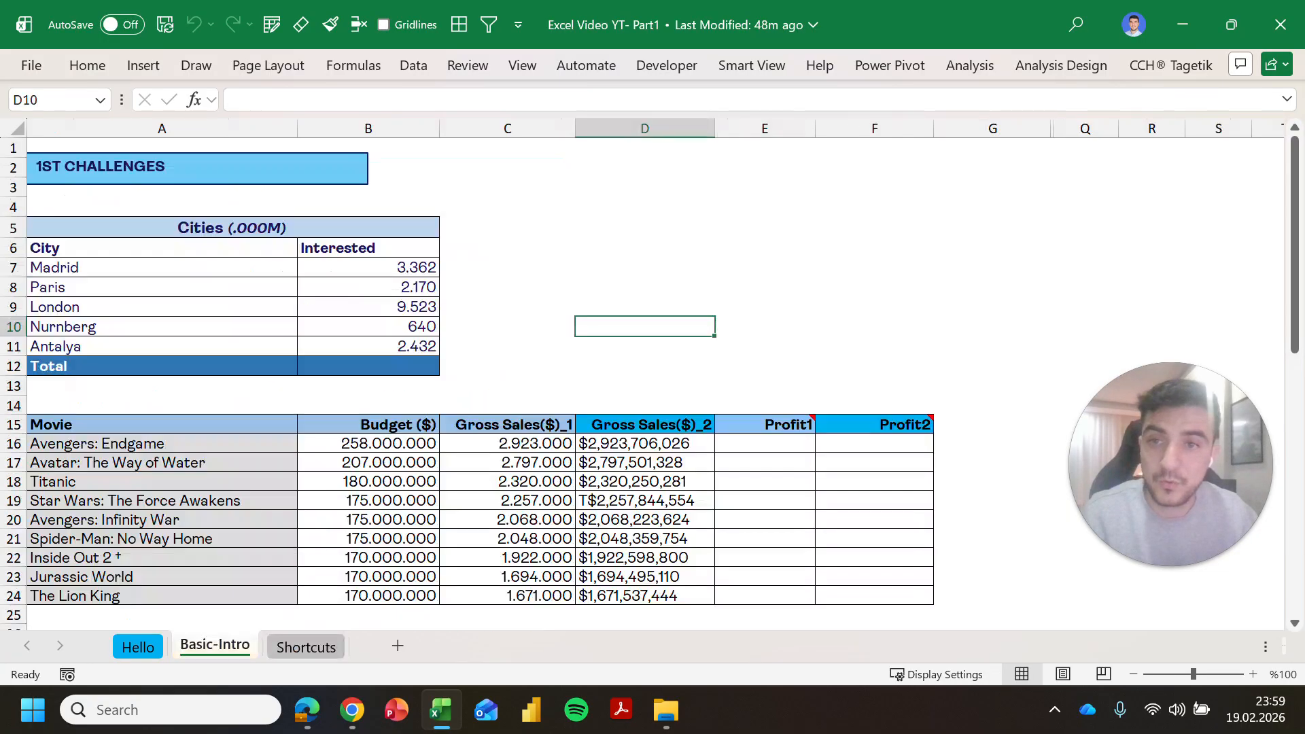
key(ctrl+Page_Up)
key(ctrl+Page_Down)
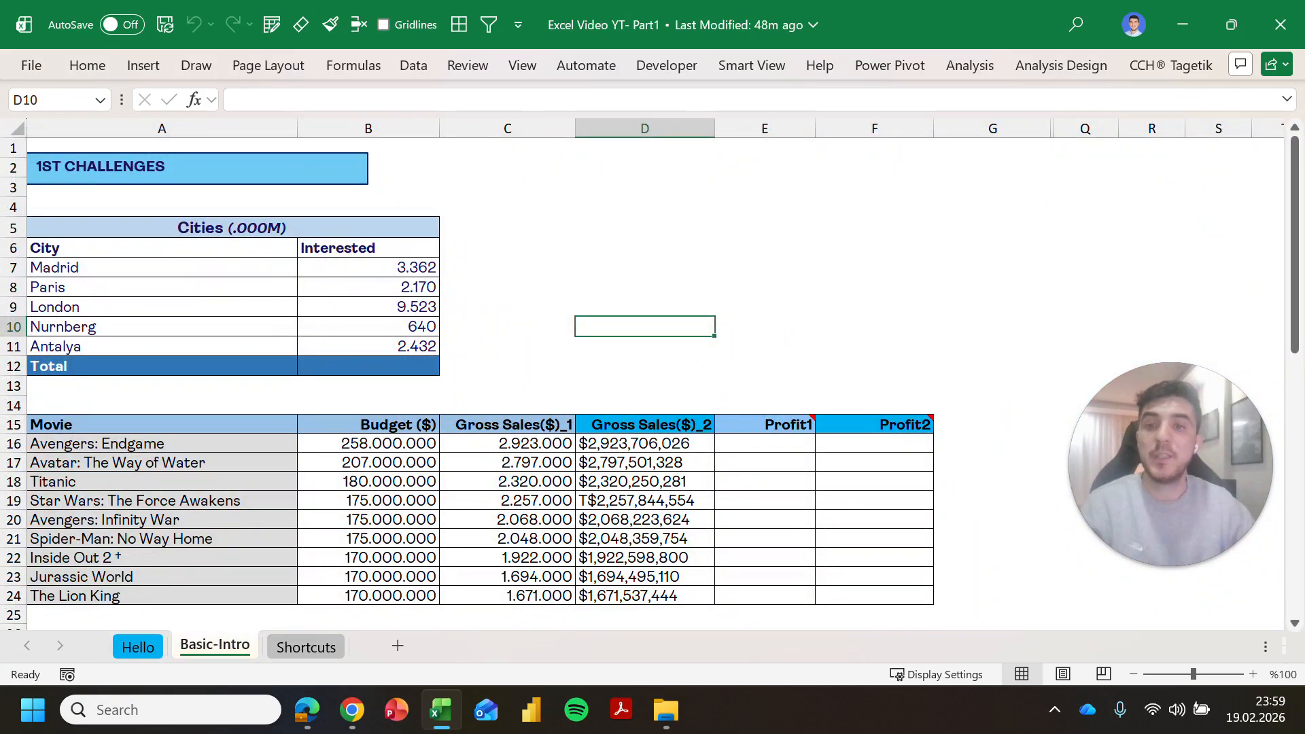
Step: Total the Interested values of the five cities in B12 with AutoSum over B7:B11
key(Home)
key(Right)
key(Down)
key(Down)
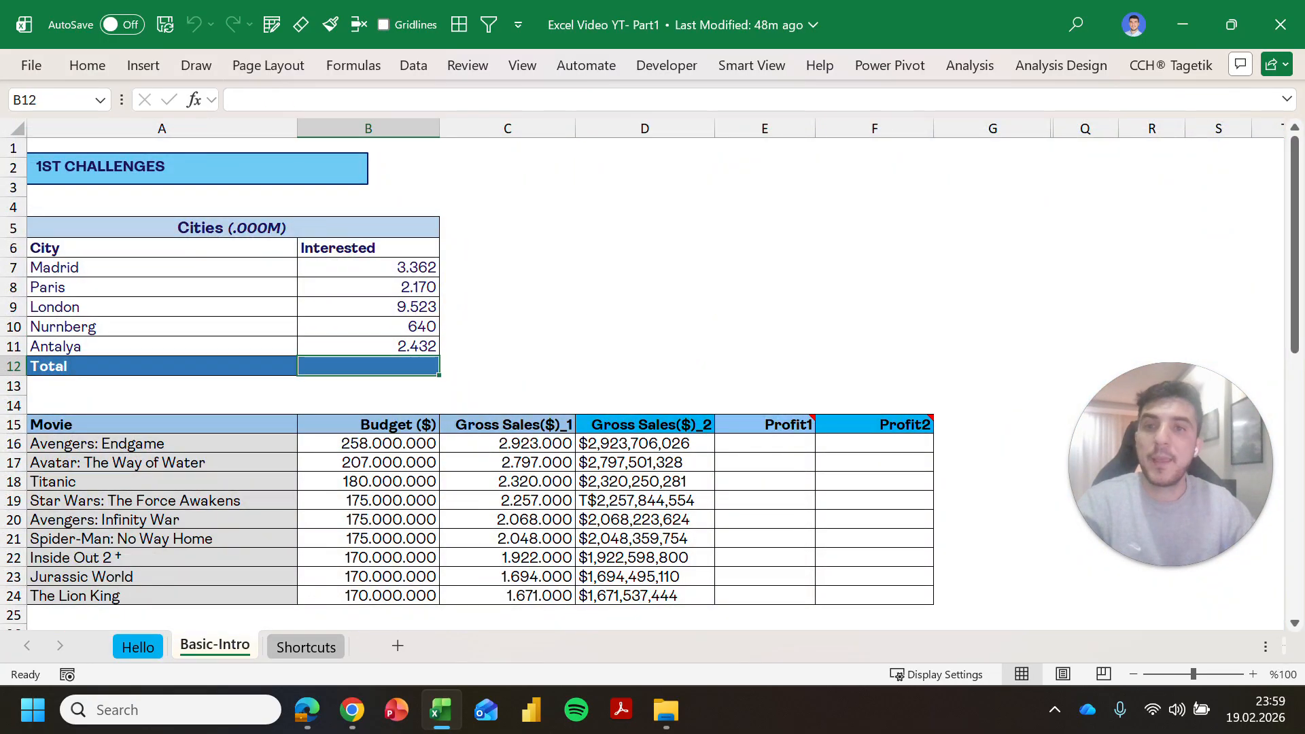
scroll(652, 384, down, 3)
scroll(652, 384, up, 3)
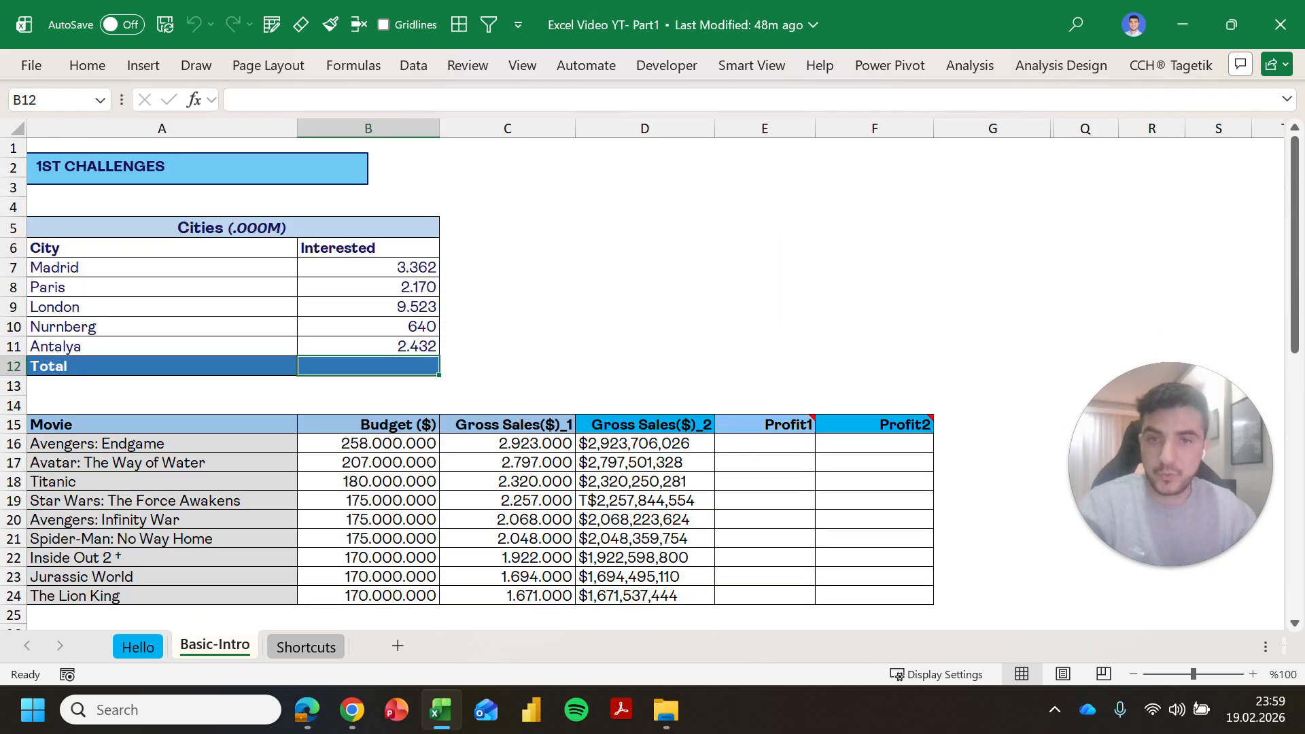
key(Up)
key(Up)
key(Up)
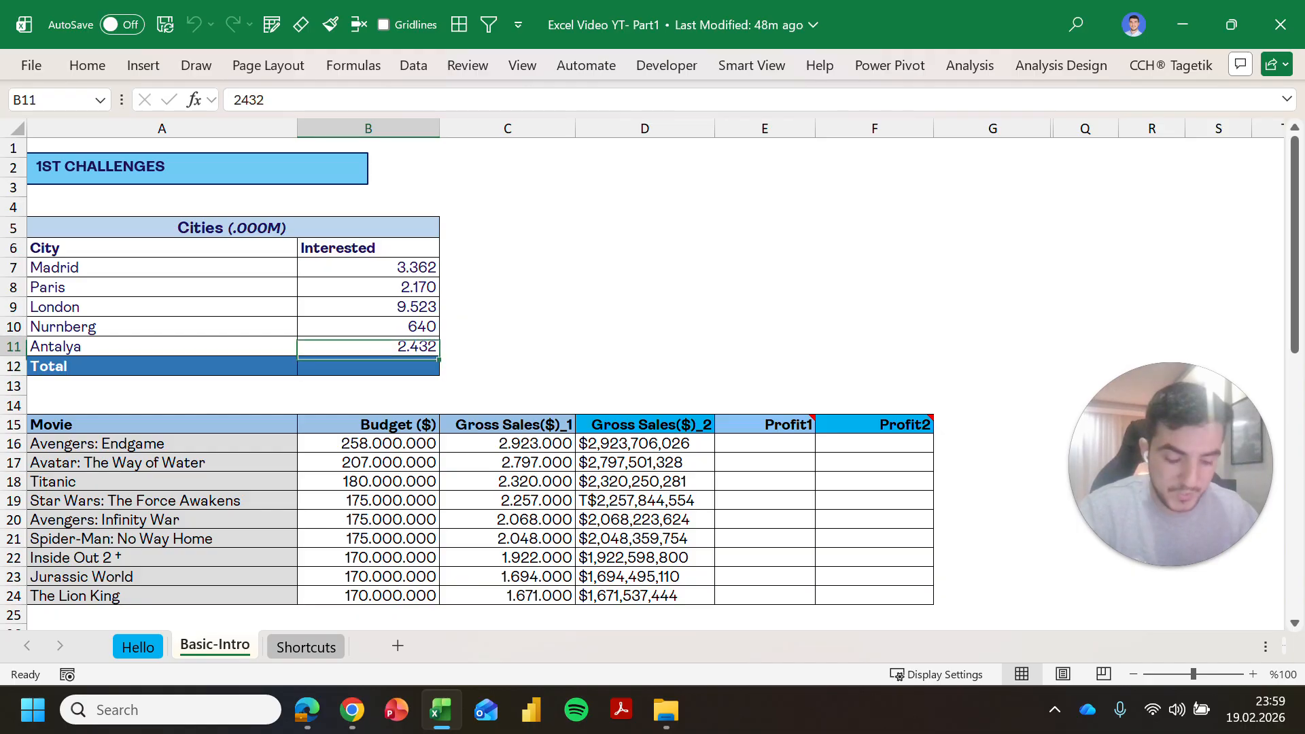
key(Down)
key(Down)
key(Down)
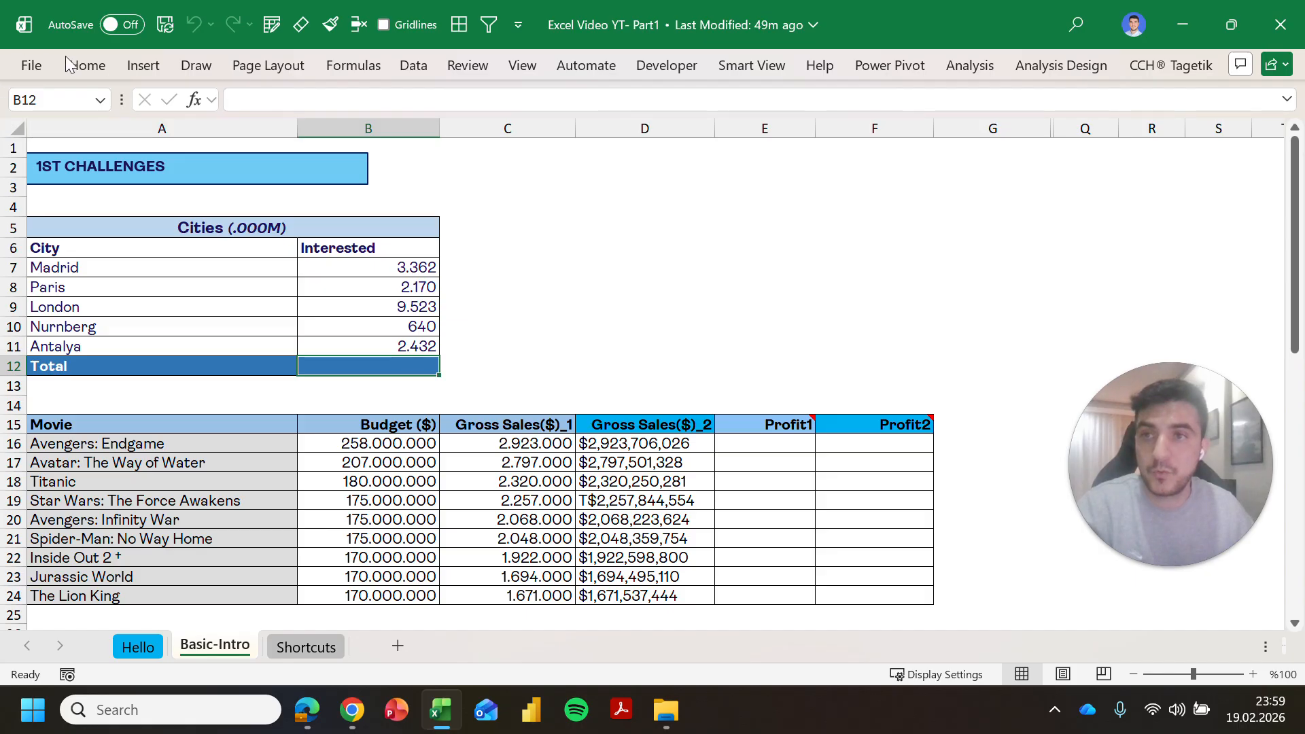
click(87, 65)
click(353, 65)
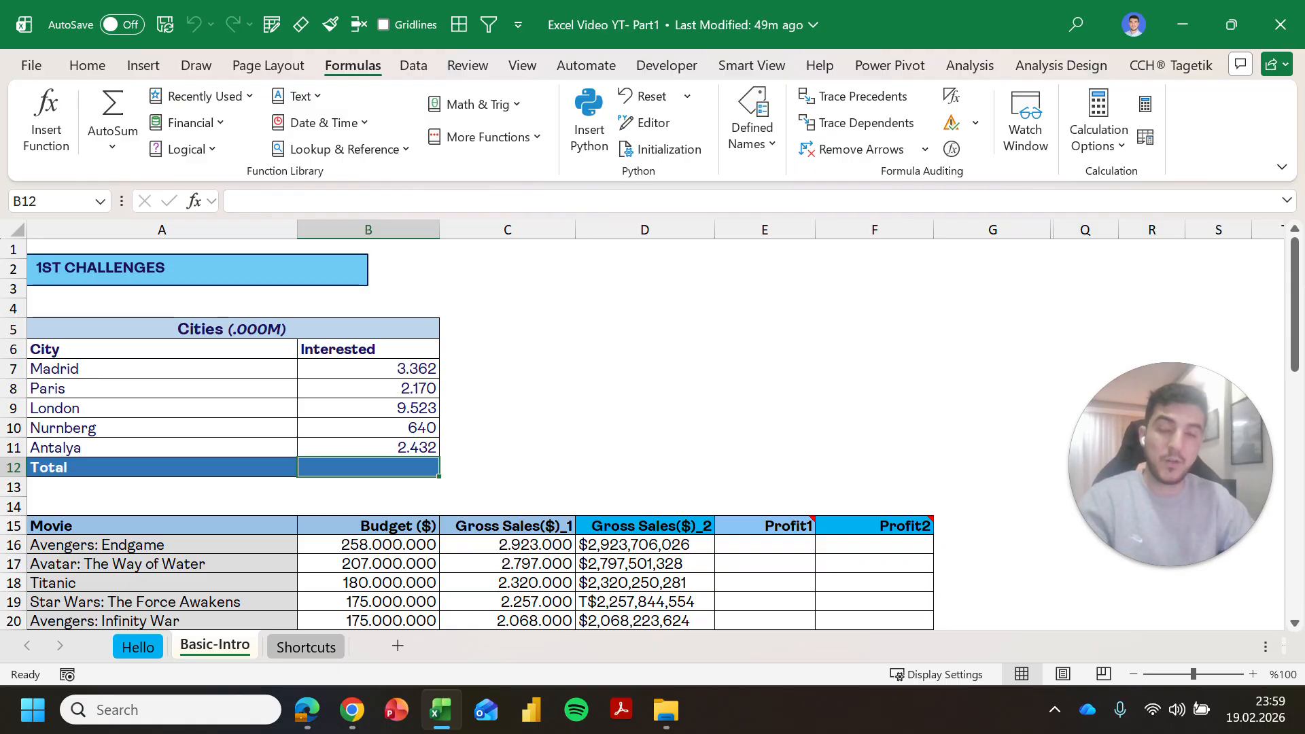
key(alt+equal)
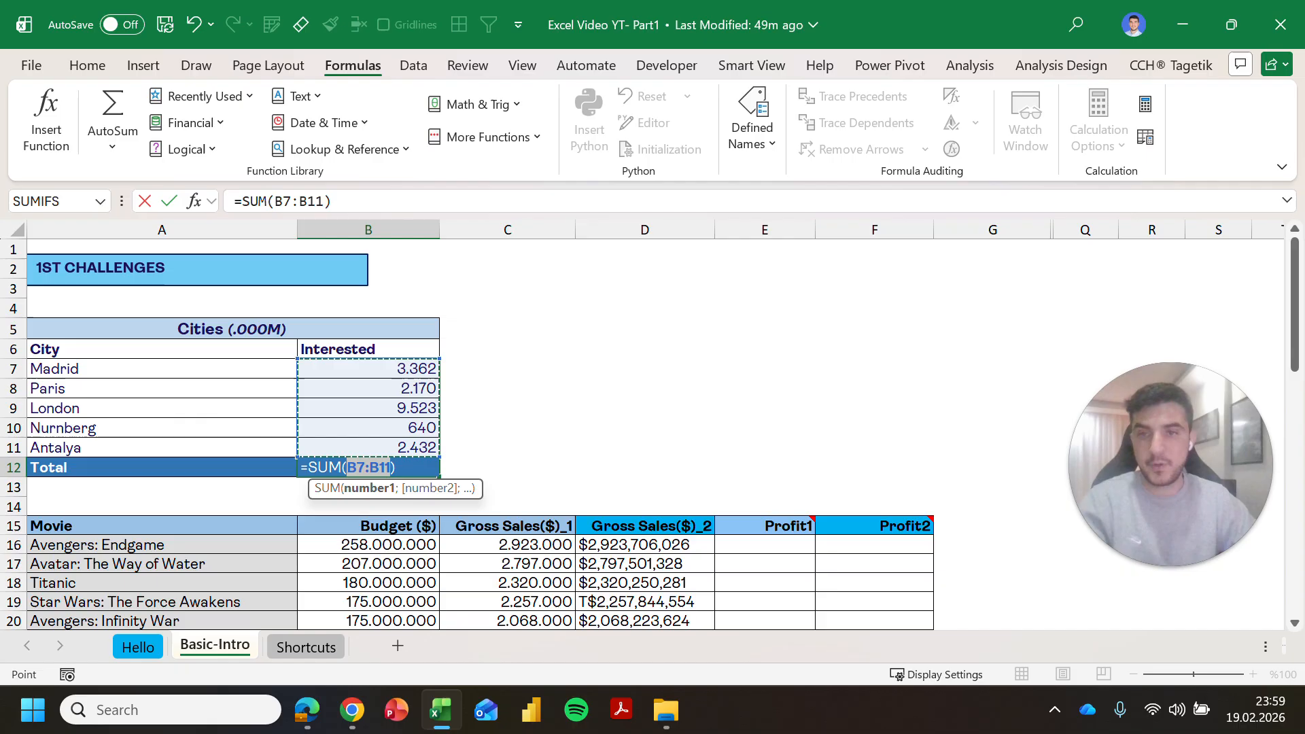
key(Return)
key(Up)
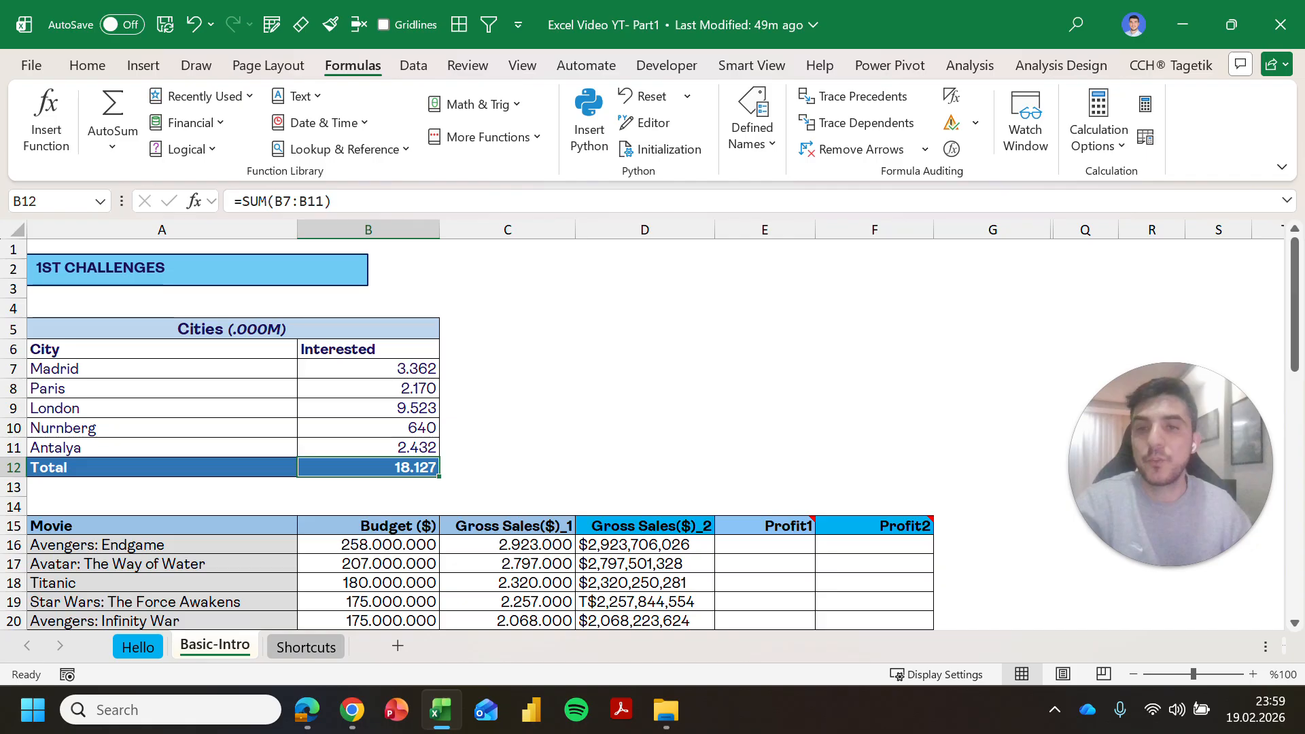
drag(381, 369, 384, 430)
click(500, 448)
scroll(476, 441, down, 1)
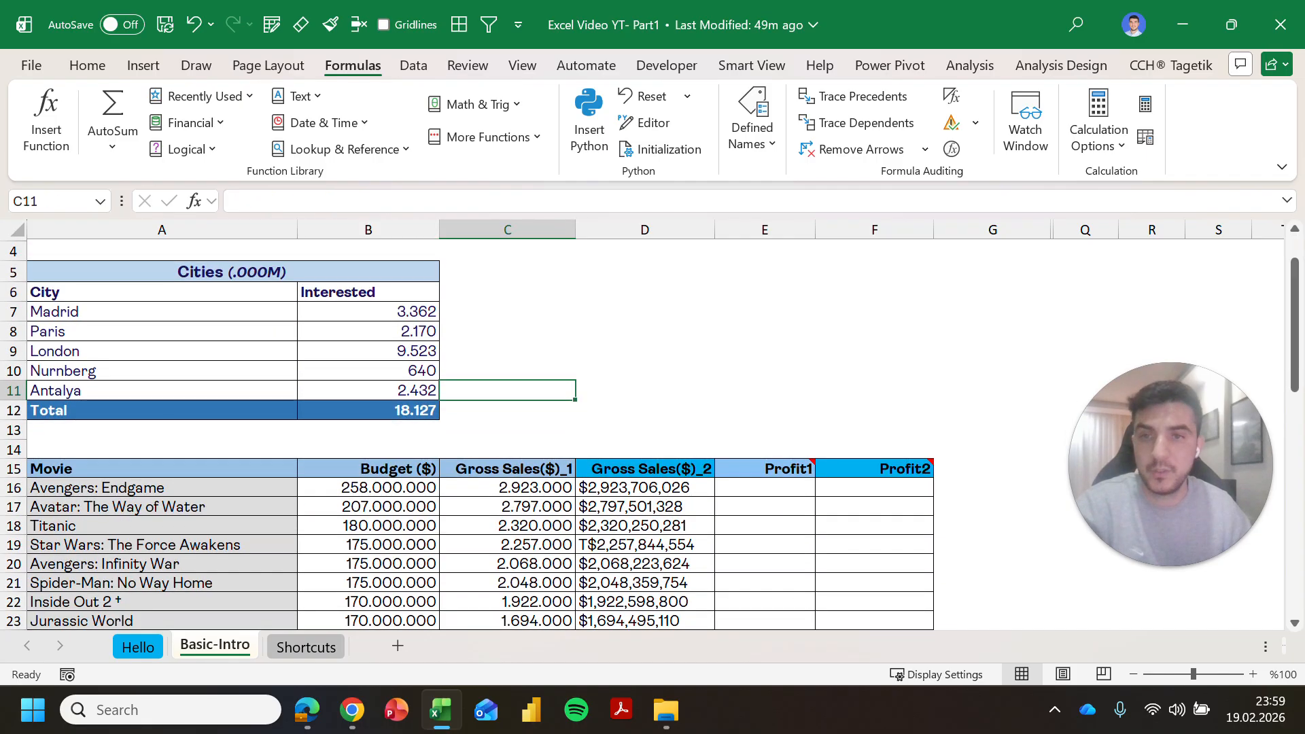
click(384, 410)
scroll(384, 410, down, 1)
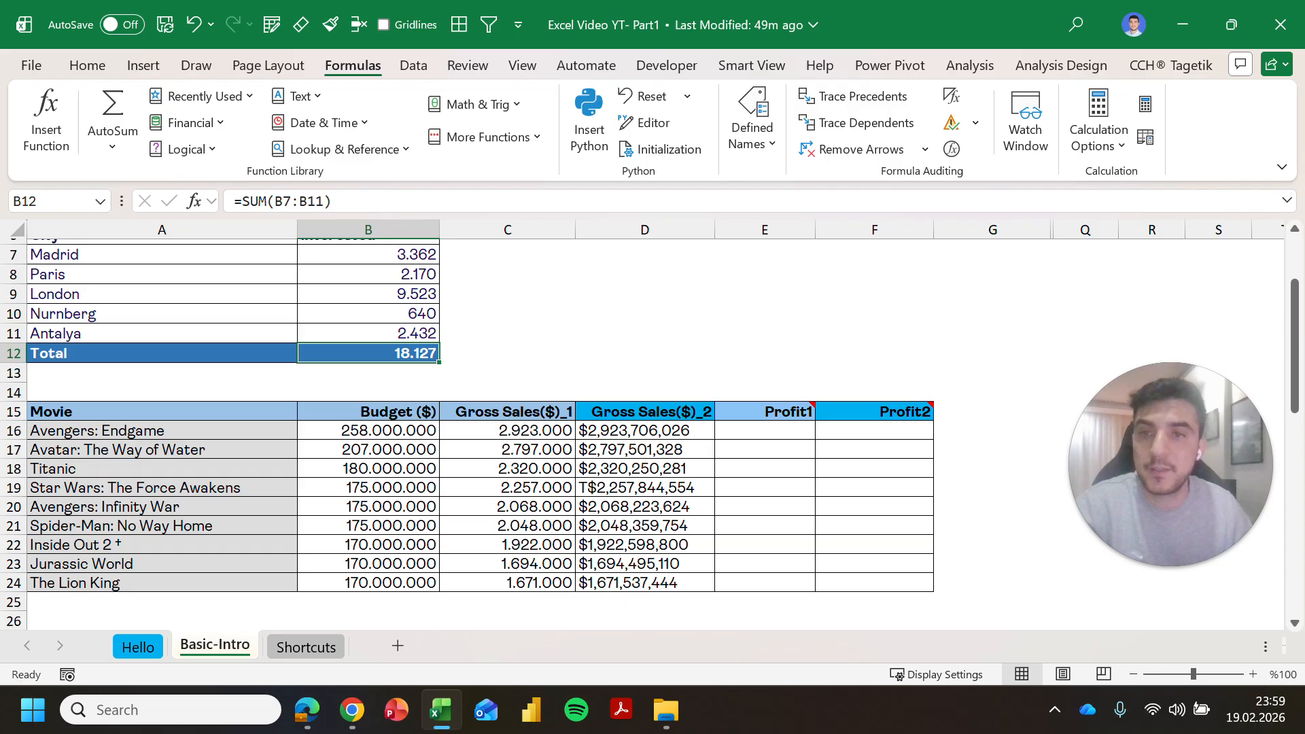
scroll(646, 435, up, 2)
scroll(645, 435, down, 2)
scroll(645, 435, up, 1)
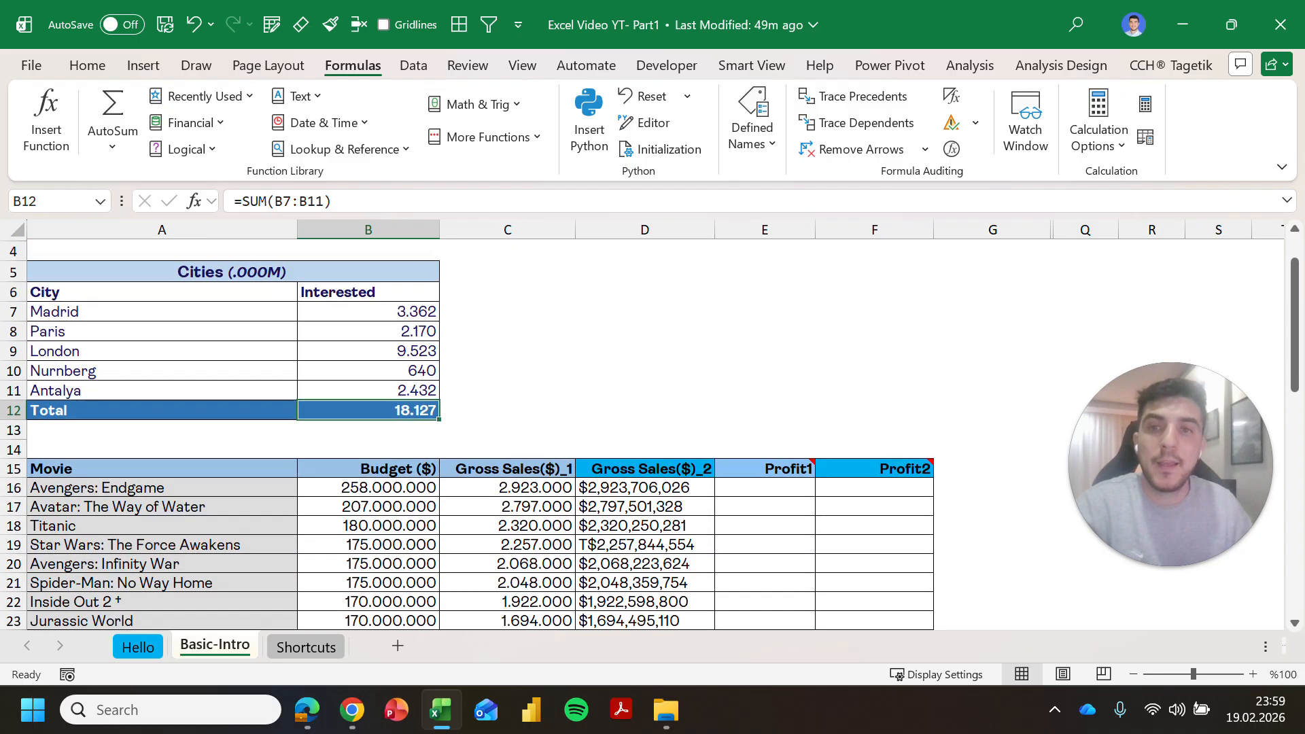
click(508, 351)
click(507, 391)
click(530, 429)
click(612, 449)
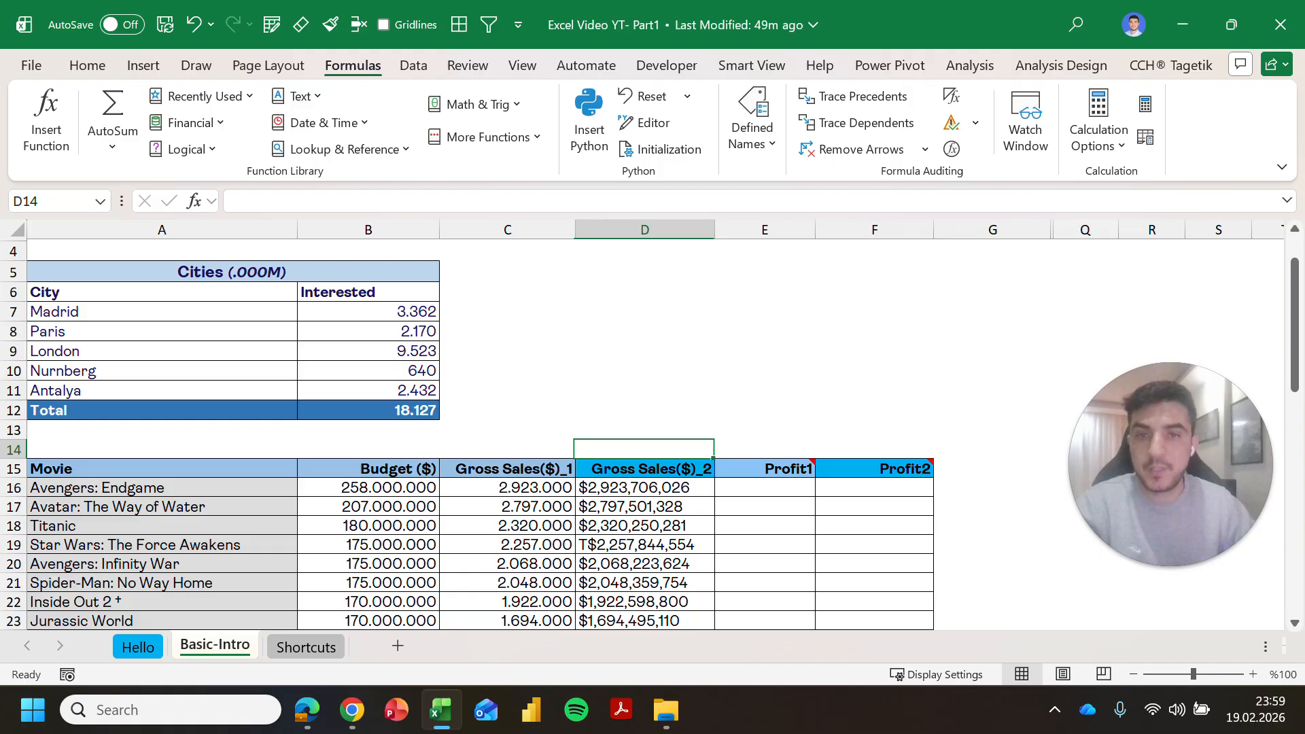
Step: Examine the movie table's Budget, Gross Sales and Profit columns down to the last row
key(Down)
key(Down)
key(ctrl+Down)
key(Right)
key(Down)
key(Down)
key(Up)
key(Left)
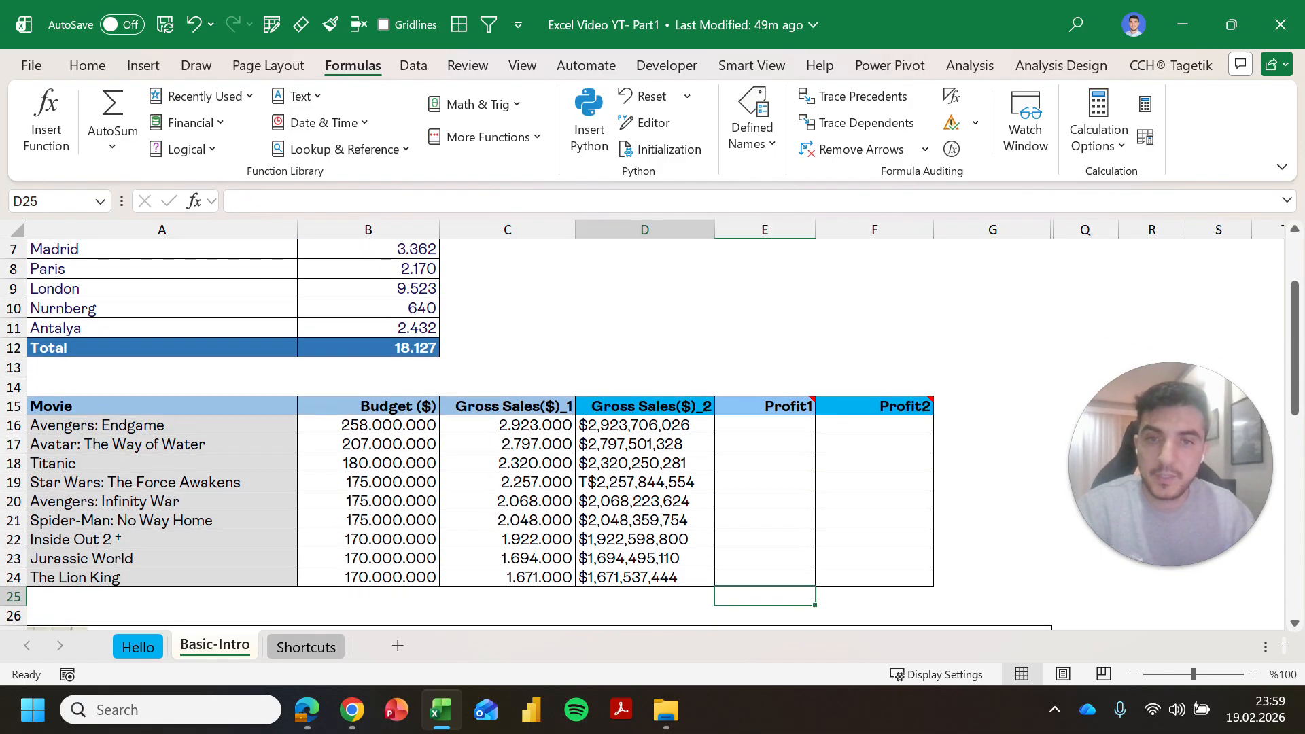
key(Up)
scroll(646, 434, down, 1)
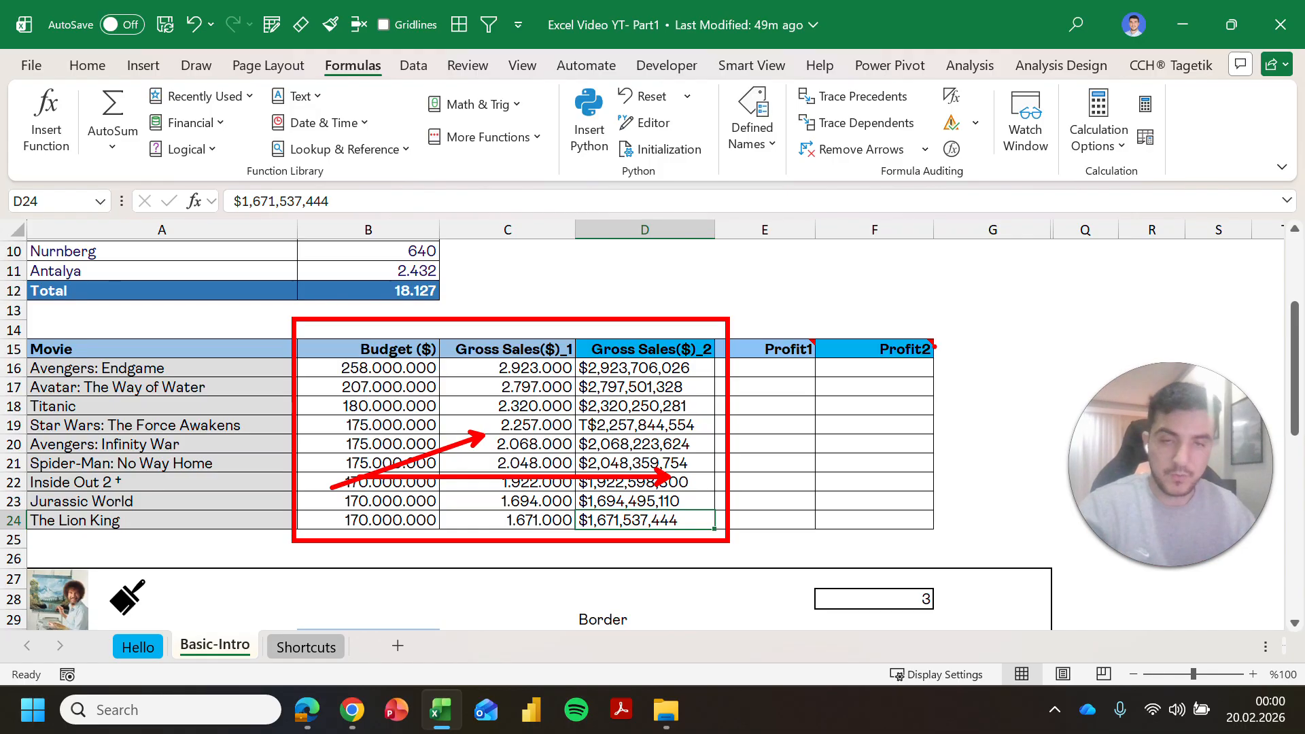
key(Escape)
drag(896, 349, 781, 350)
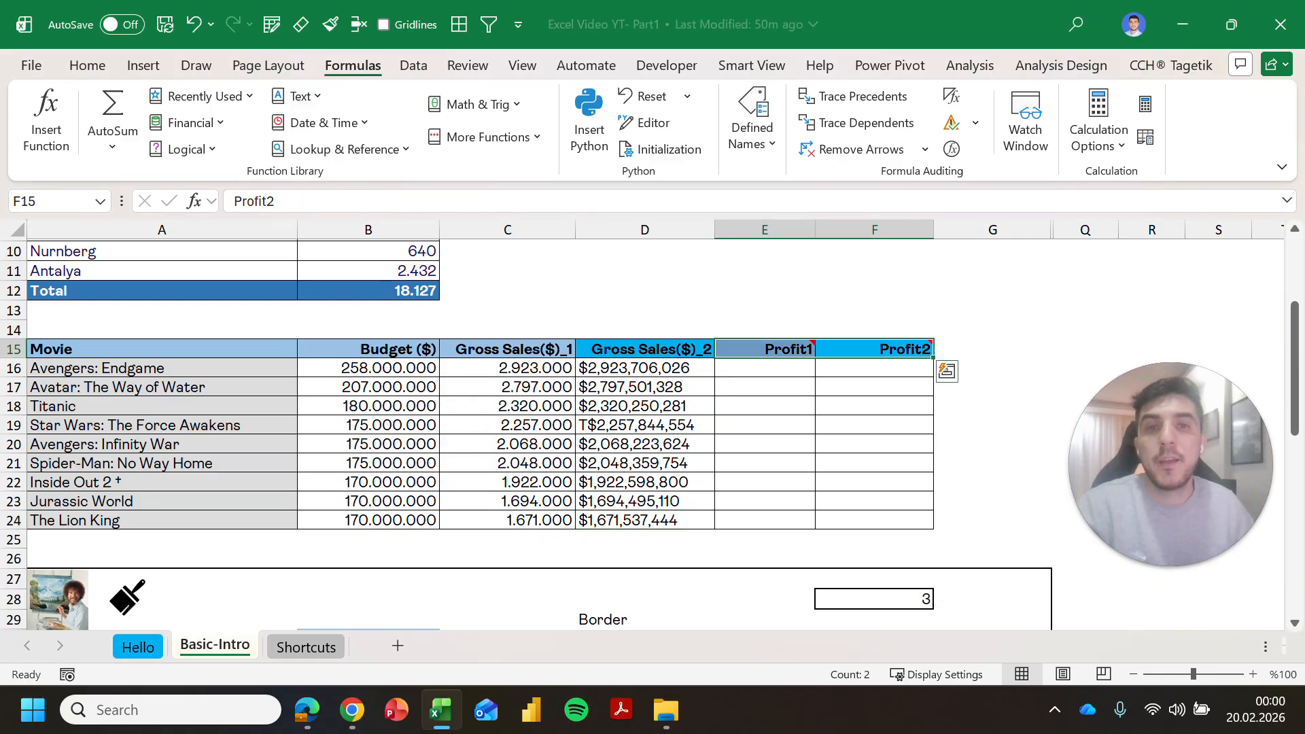
Step: Try to calculate Profit1 for Avengers: Endgame in E16 with the formula =B16-D16
click(764, 387)
click(764, 368)
text(=)
key(Left)
key(Left)
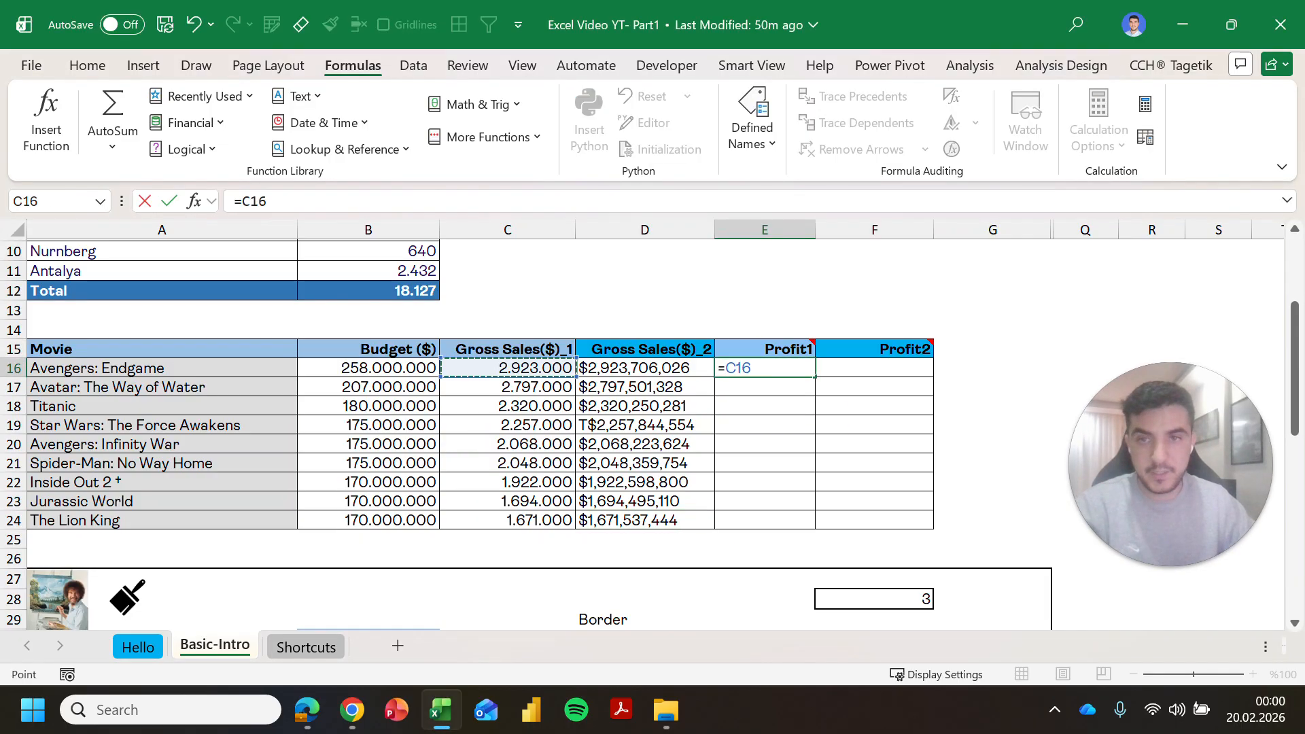
key(Left)
text(-)
key(Left)
key(Left)
key(Right)
key(Return)
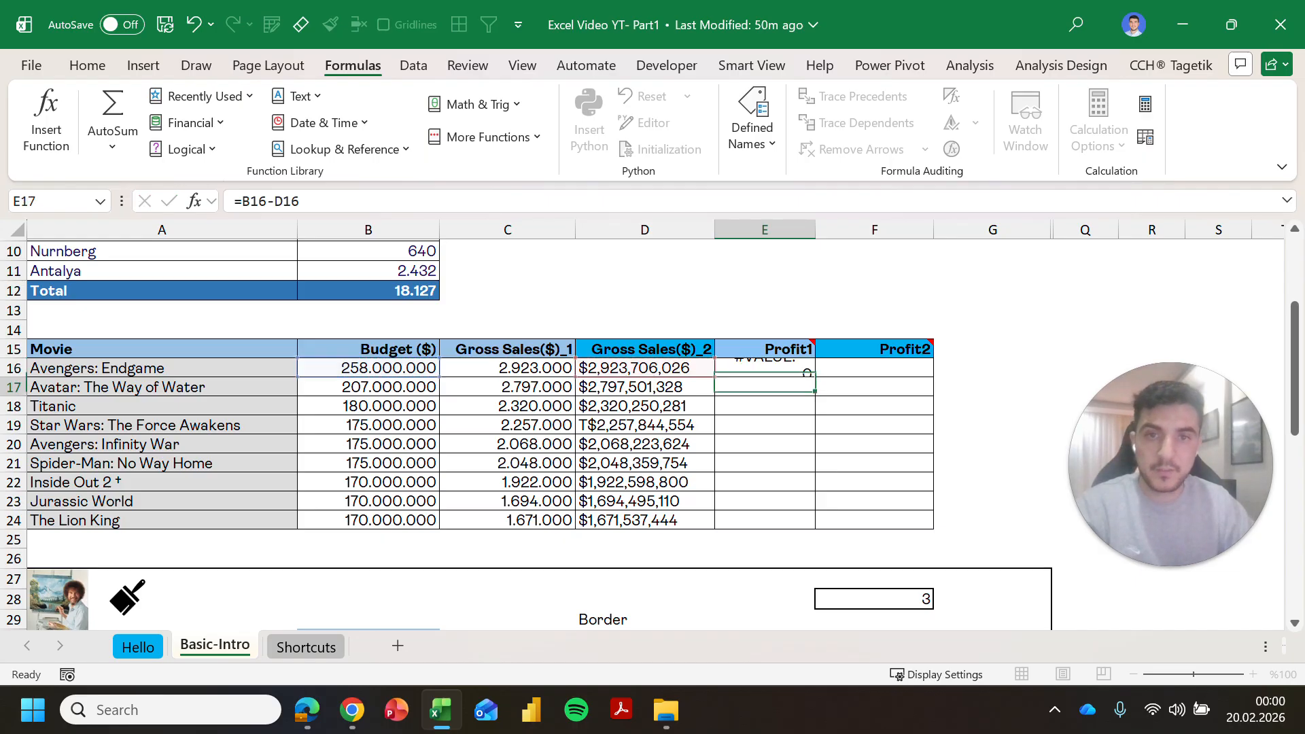
key(Left)
key(Up)
key(F2)
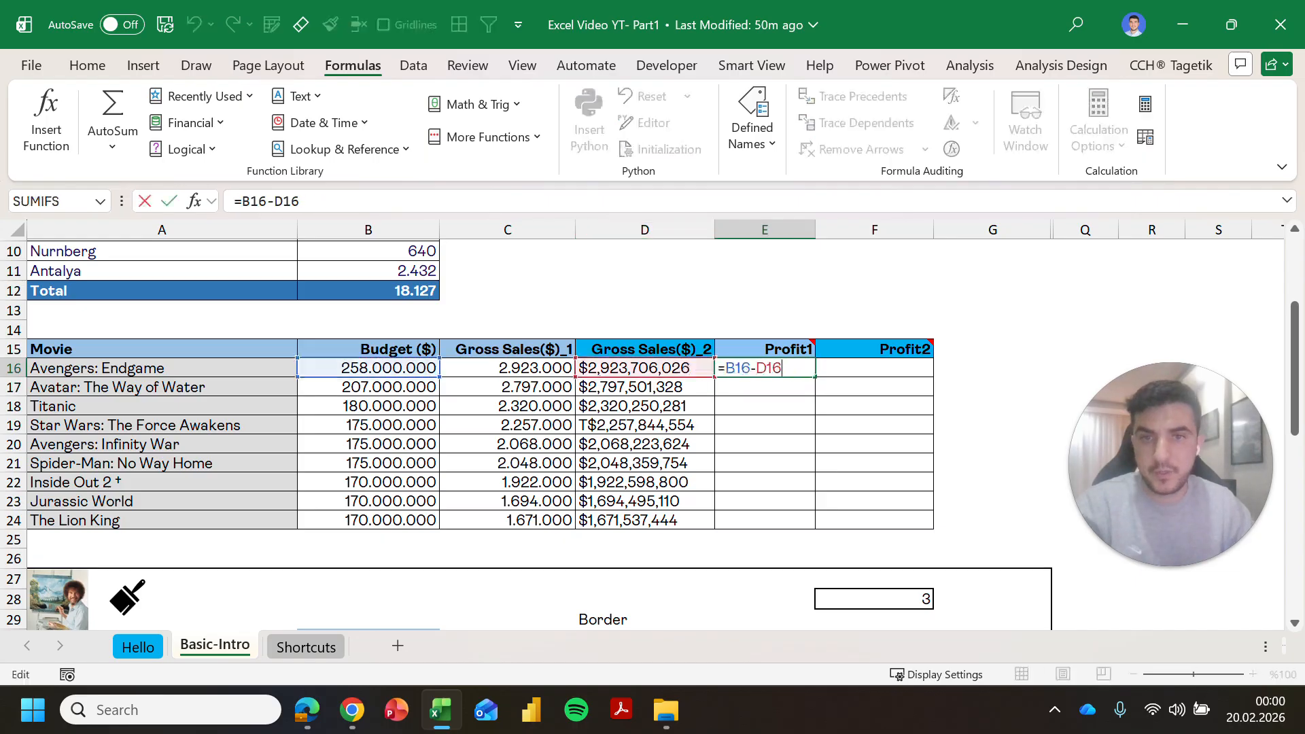
key(Escape)
Step: Replace the Profit1 formula in E16 with Budget minus Gross Sales($)_1, =B16-C16
text(=)
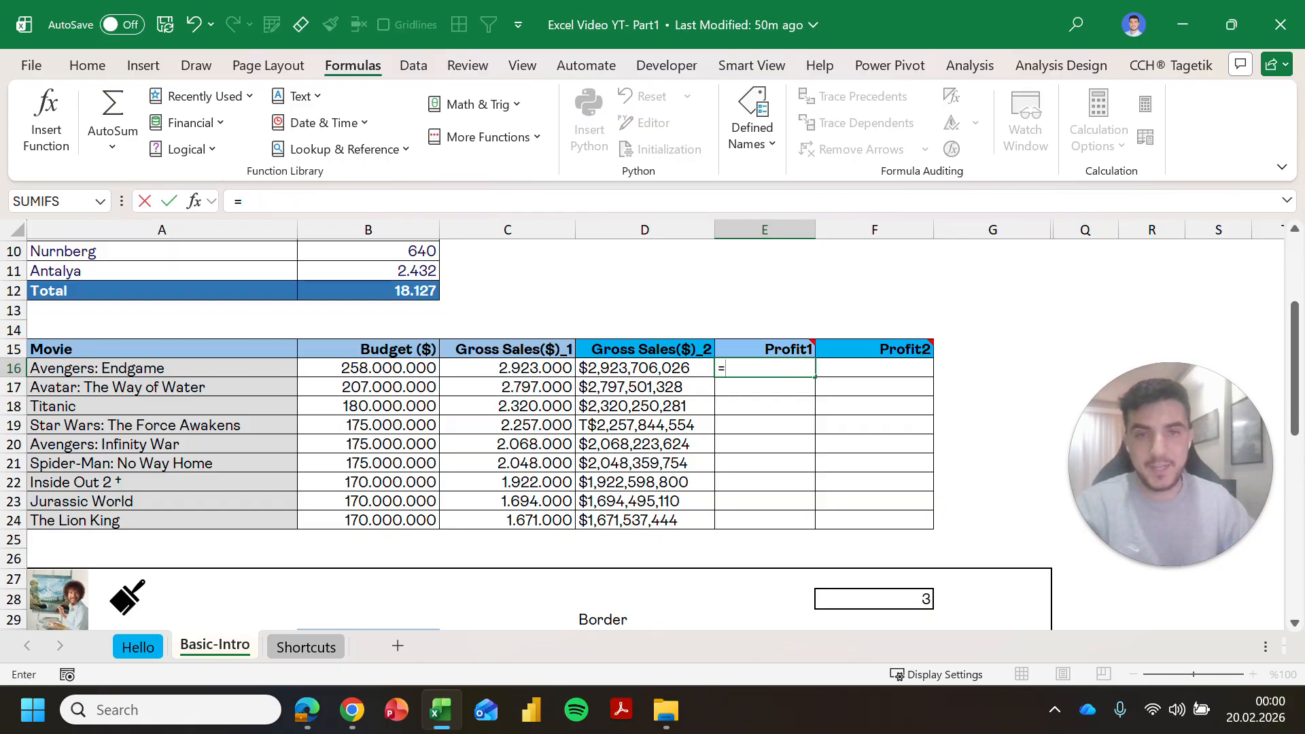
key(Left)
key(Left)
key(Left)
text(-)
key(Left)
key(Left)
key(ctrl+Return)
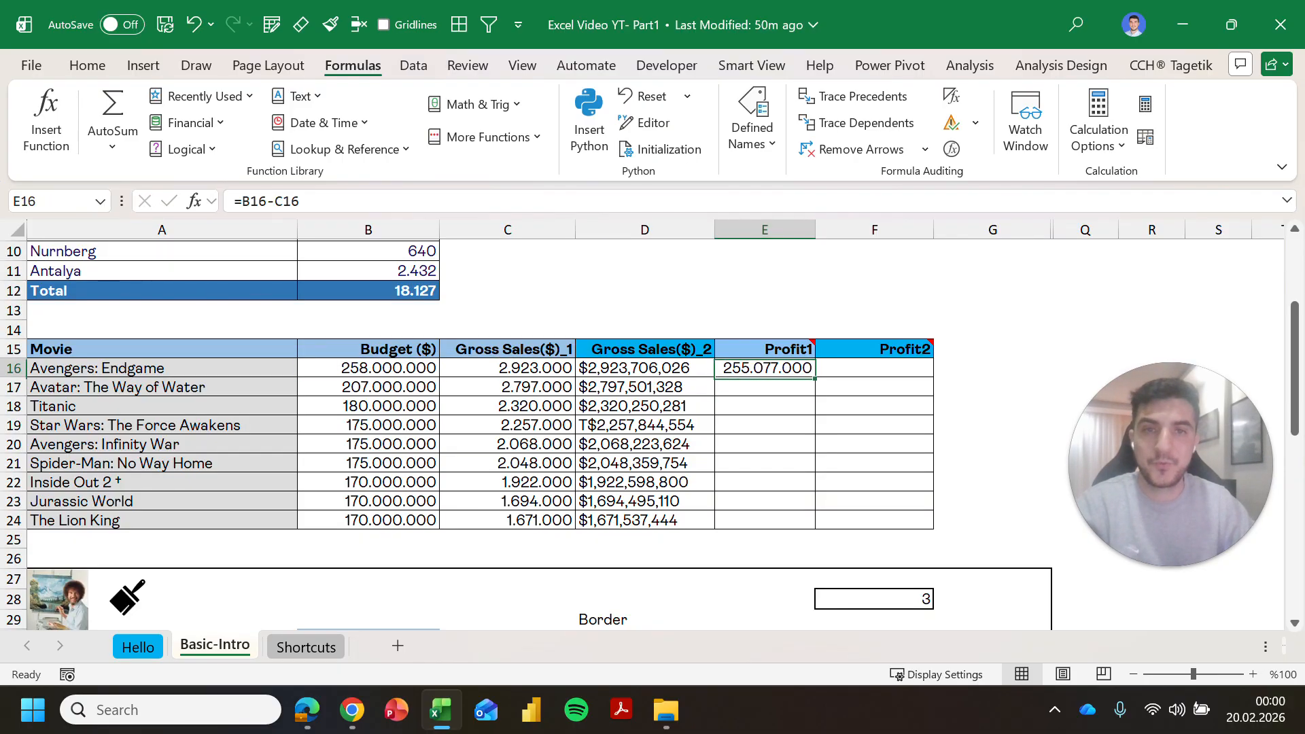
Step: Fill the Profit1 formula from E16 down to the last movie row, E24
key(Left)
key(Right)
key(Left)
key(ctrl+Down)
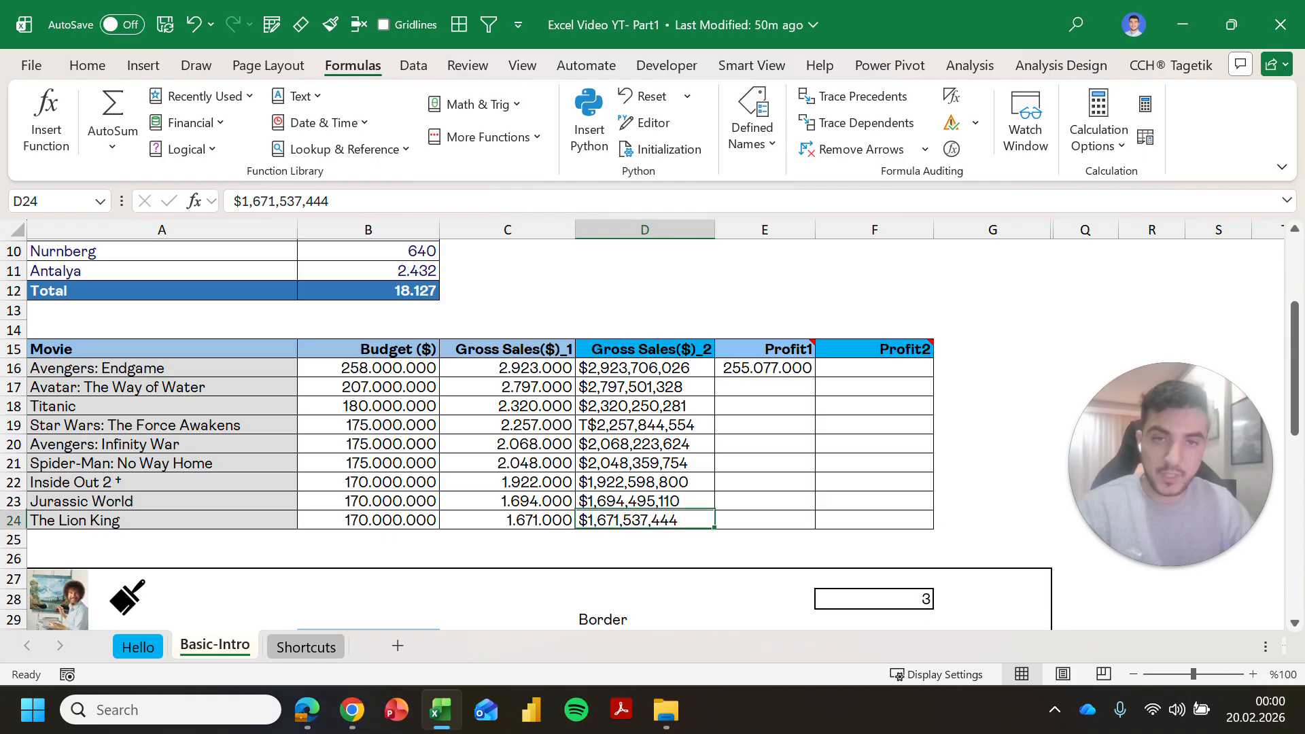
key(Right)
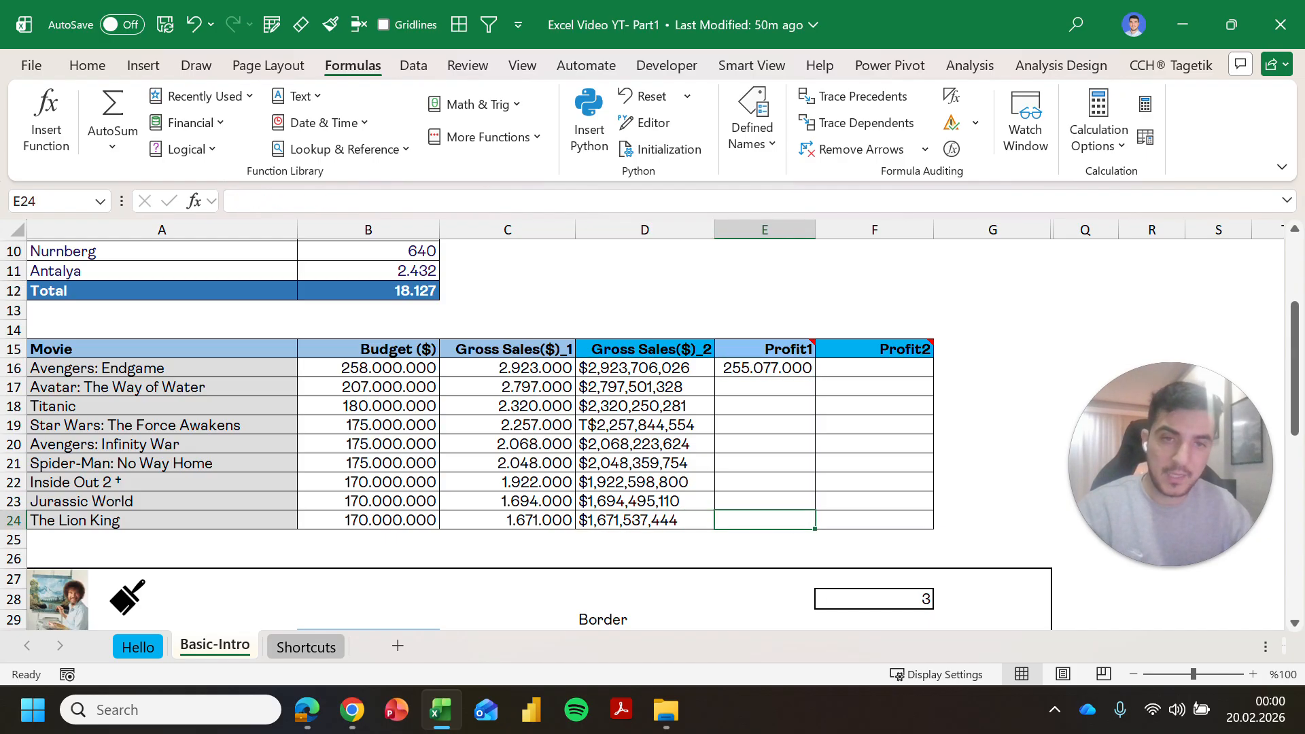
key(ctrl+shift+Up)
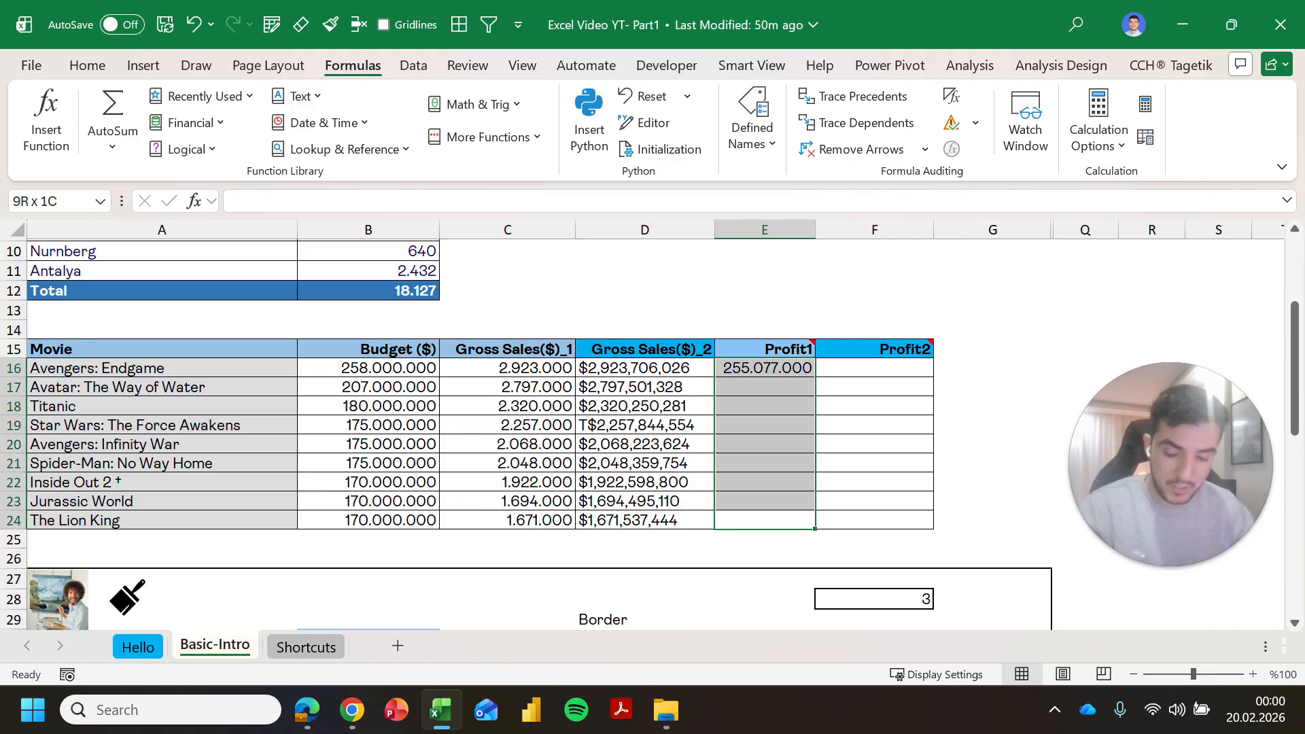
key(ctrl+d)
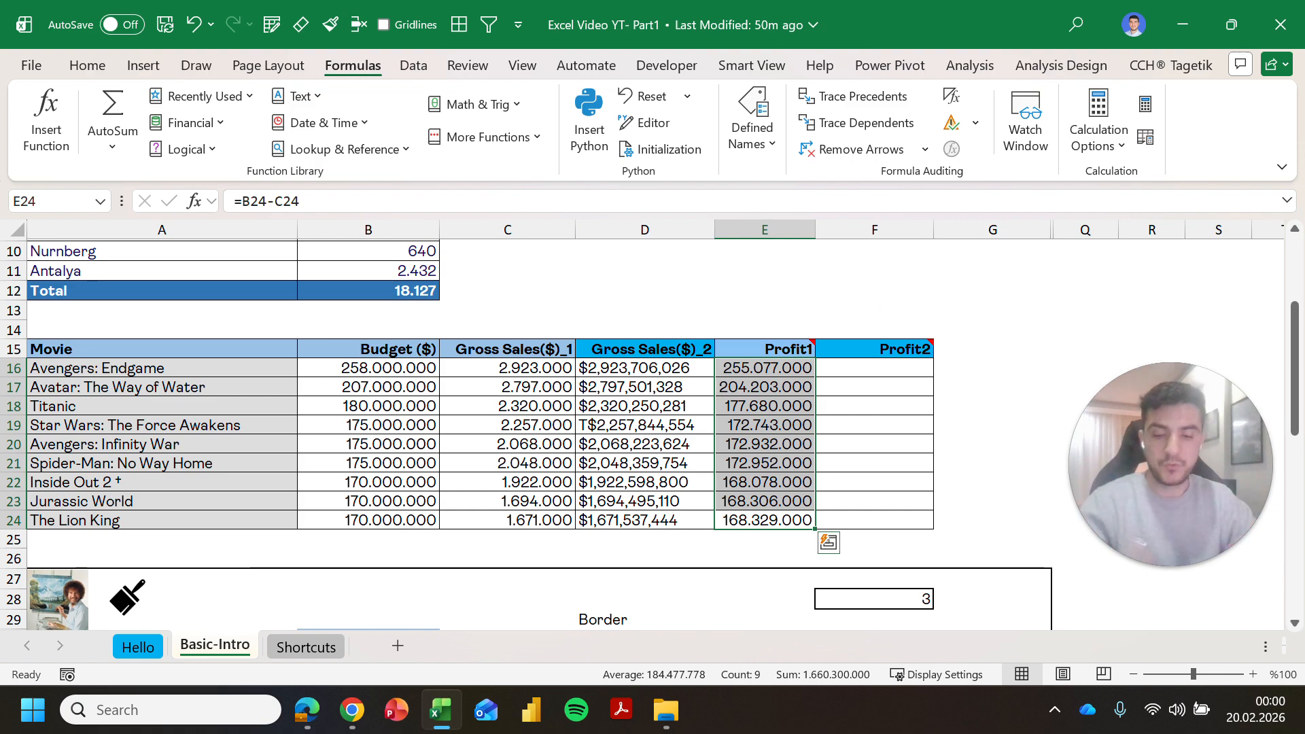
Step: Try to calculate Profit2 for Avengers: Endgame in F16 with the formula =C16-D16
key(Up)
key(Up)
key(Up)
key(Up)
key(Up)
key(Up)
key(Up)
key(Up)
key(Right)
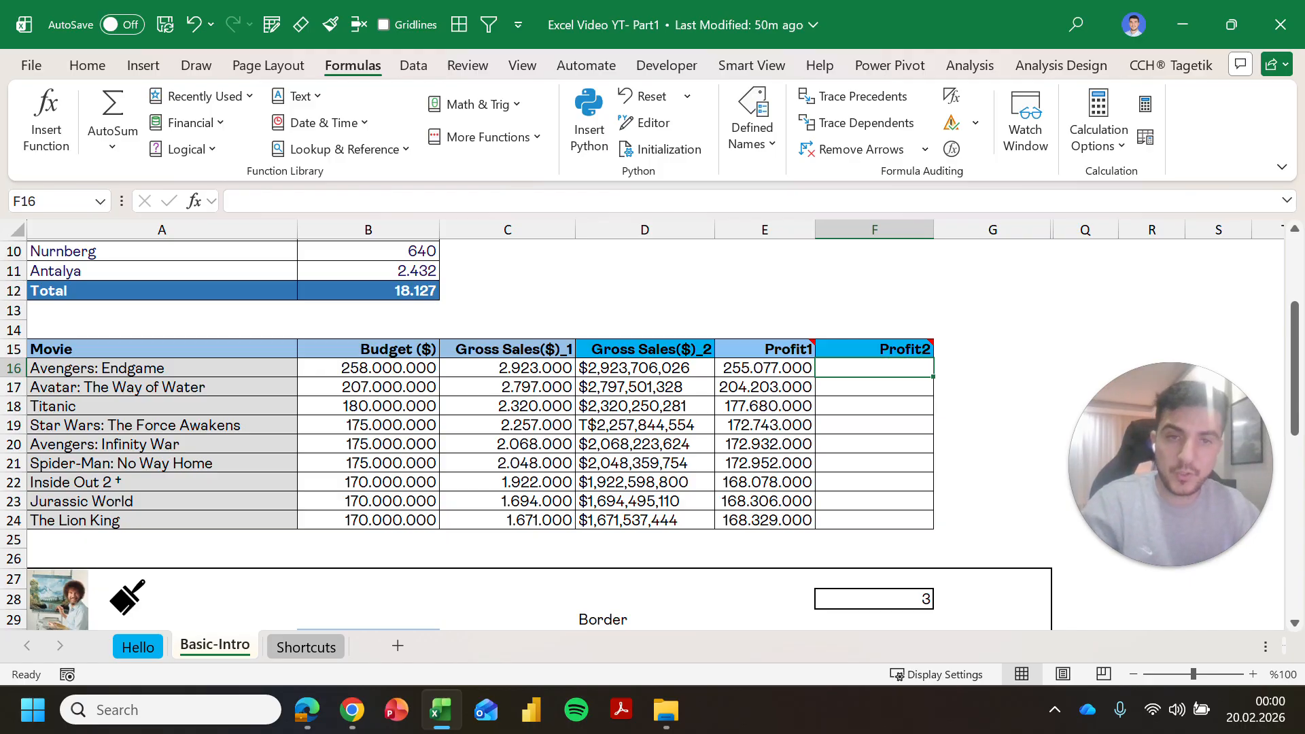
text(=C16-D16)
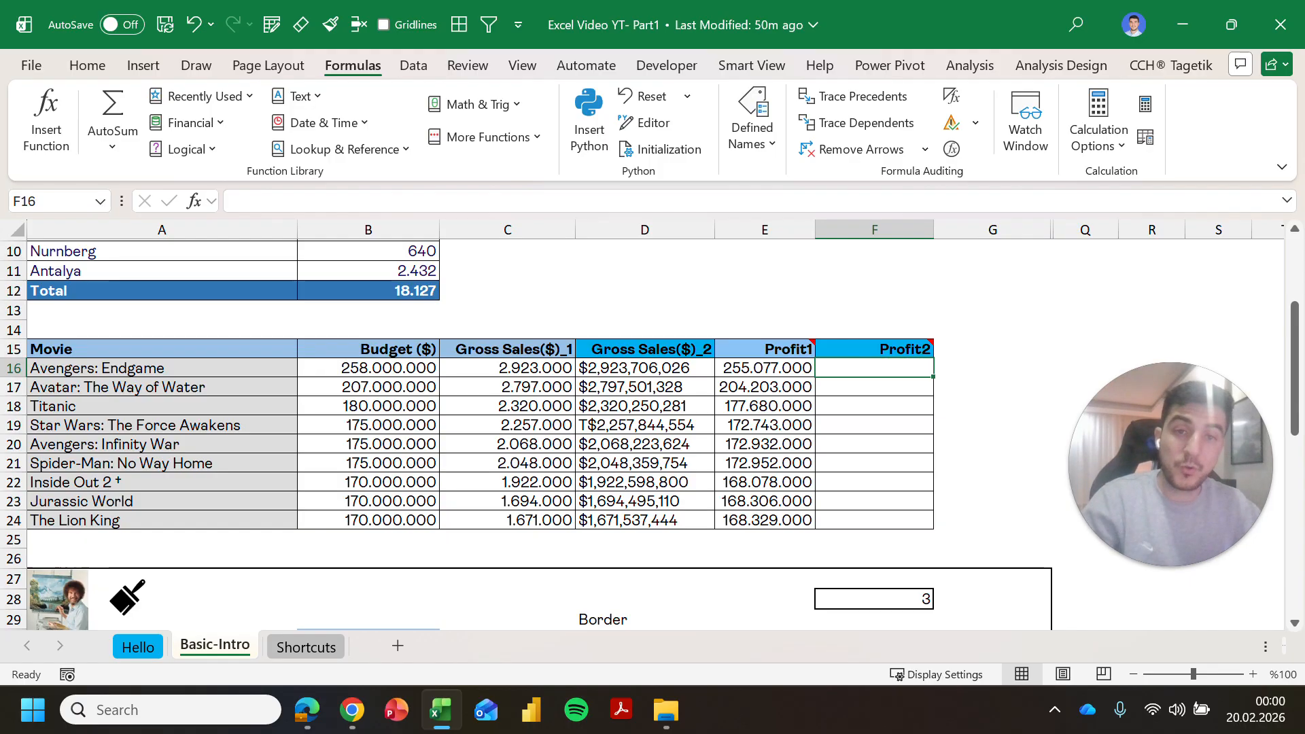
key(ctrl+Return)
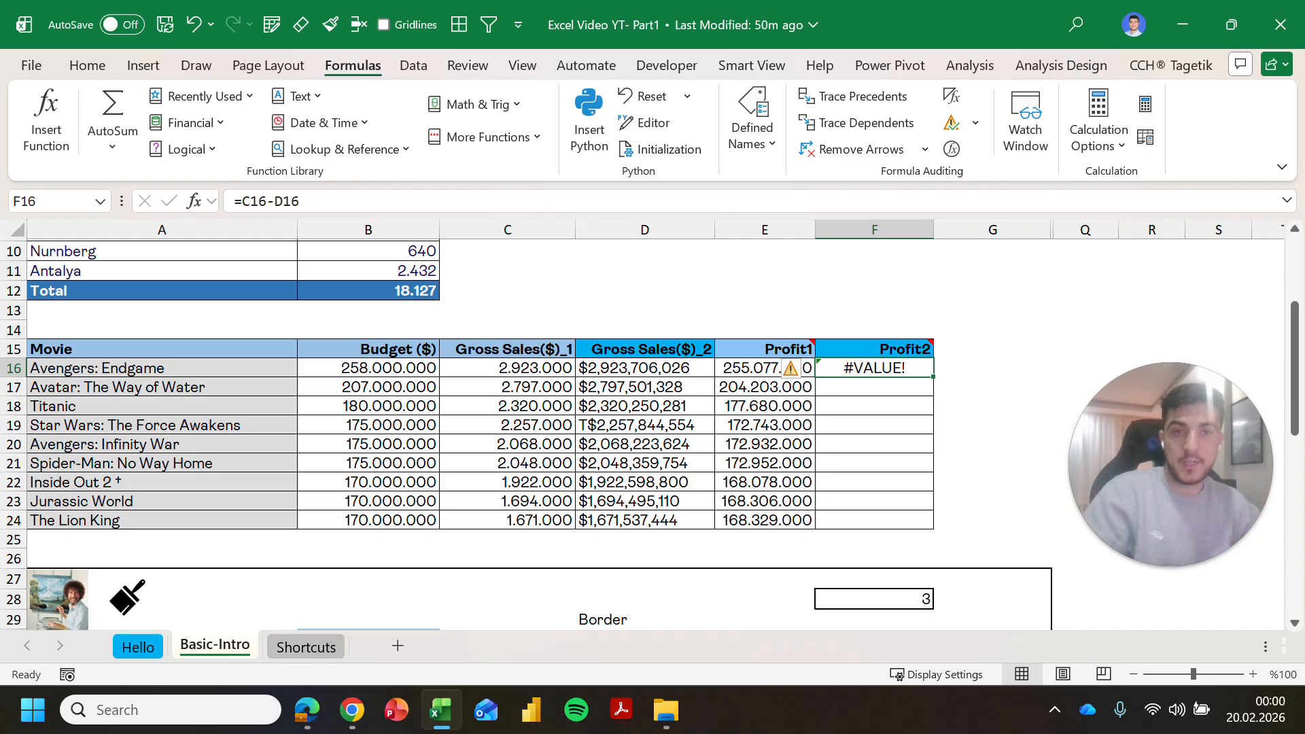
Step: Check the cell references of the Profit2 formula in F16 and clear the cell
key(Left)
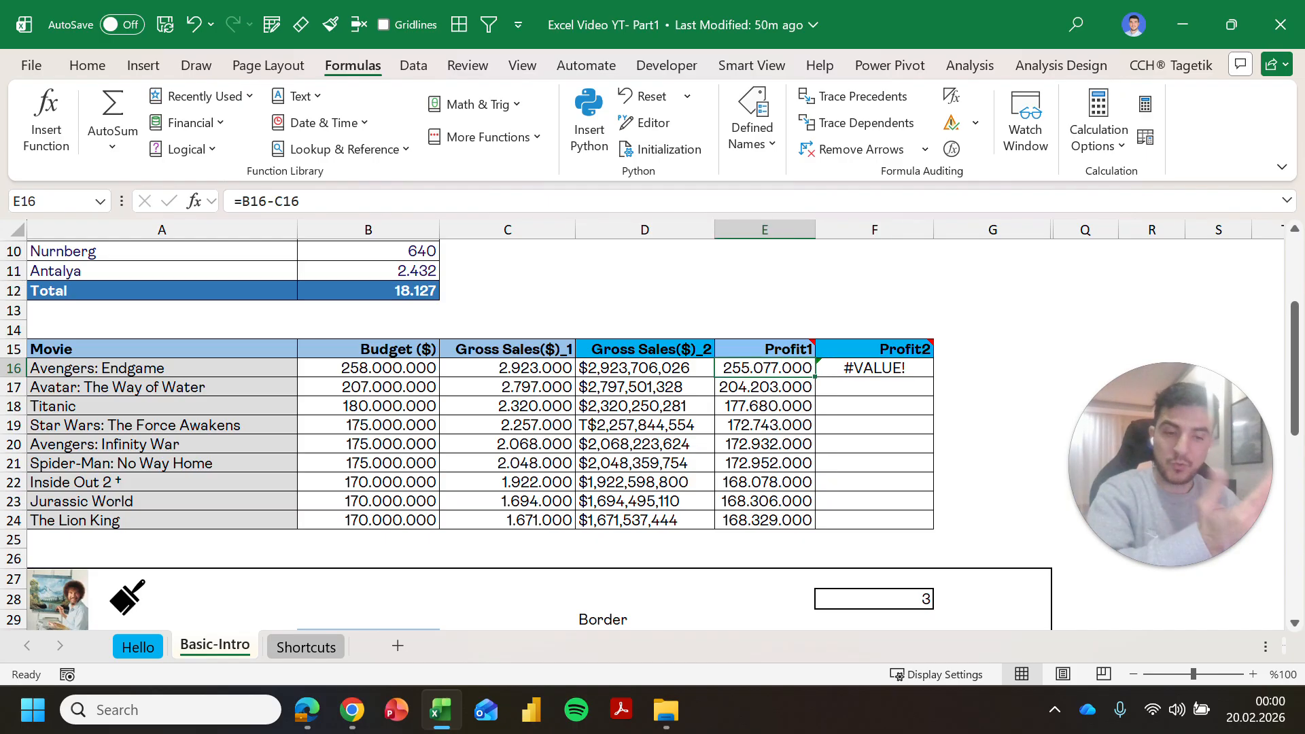
key(Right)
key(Left)
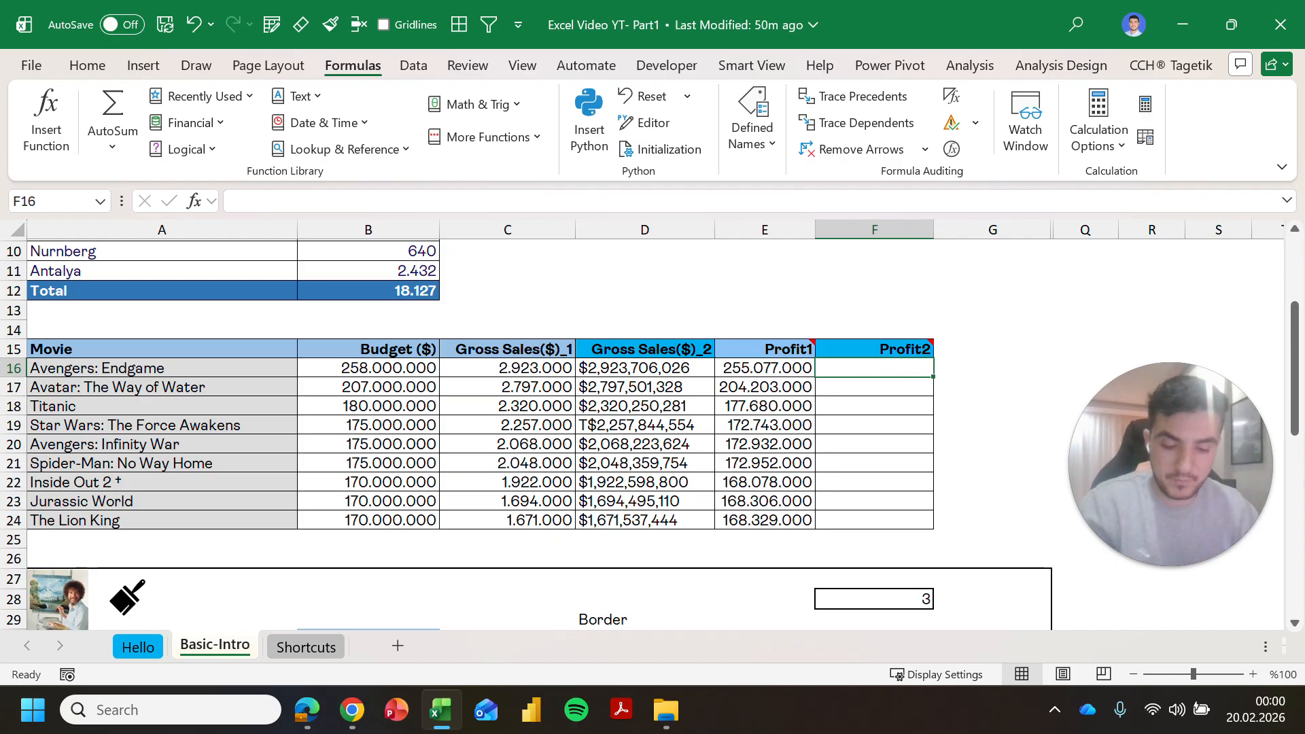
key(Right)
key(F2)
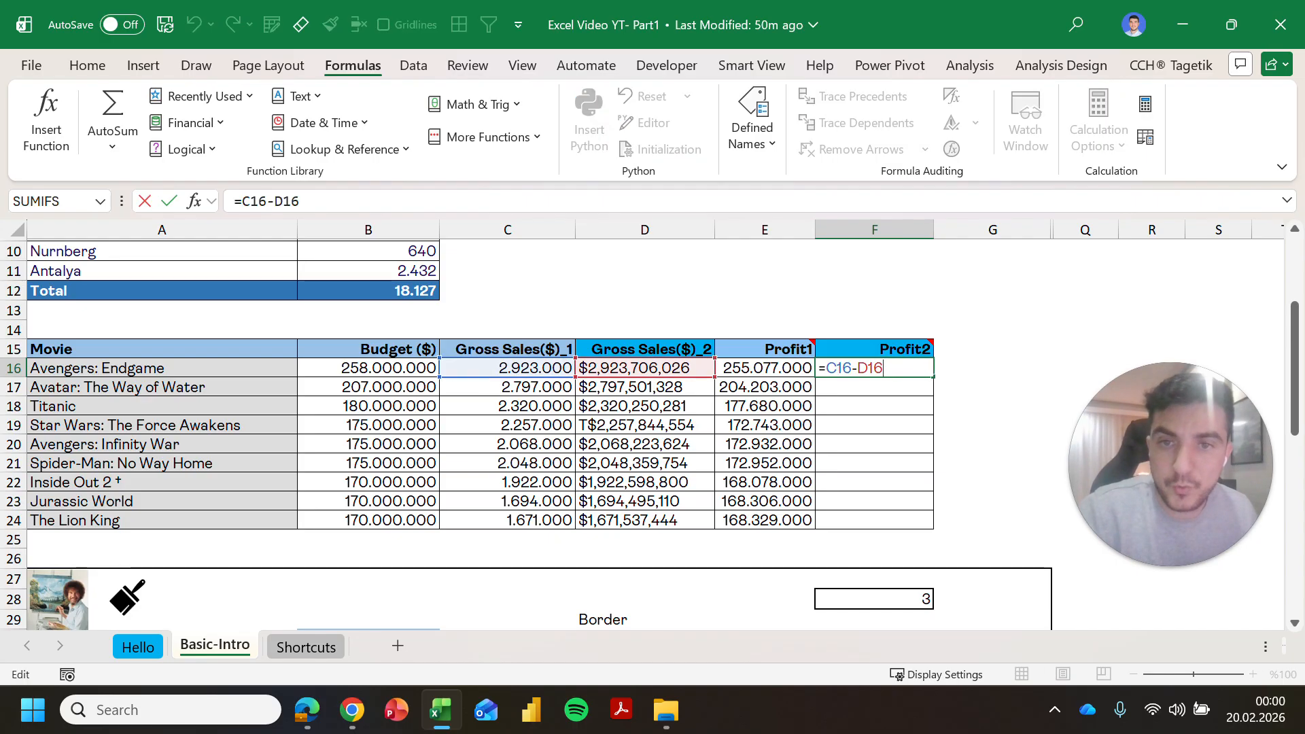
click(297, 201)
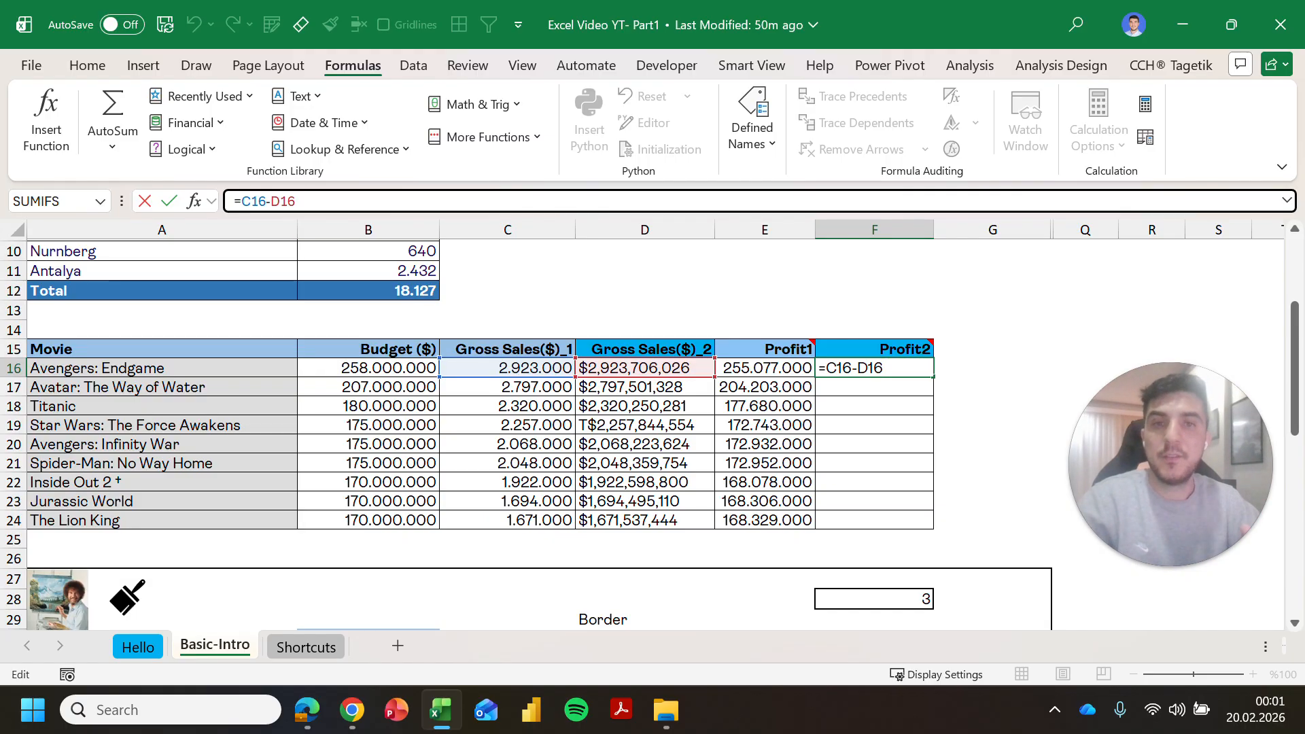
key(ctrl+Return)
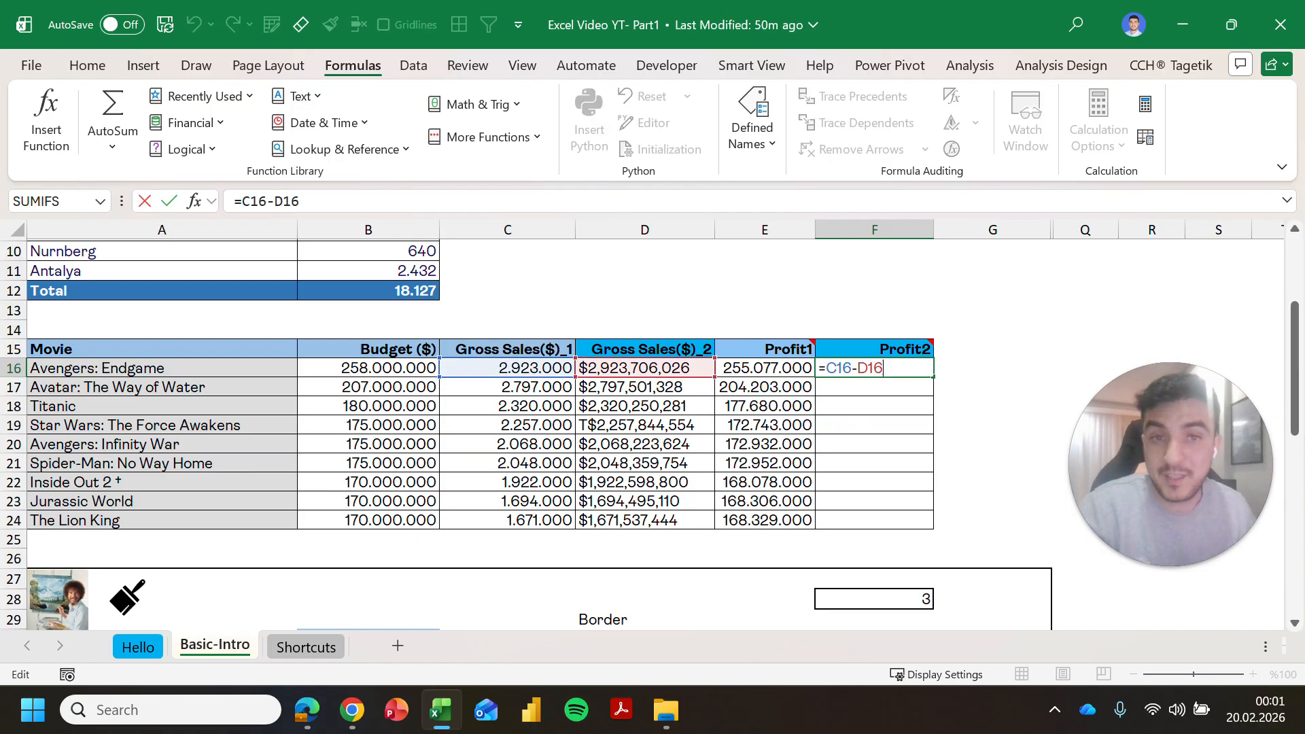
key(Delete)
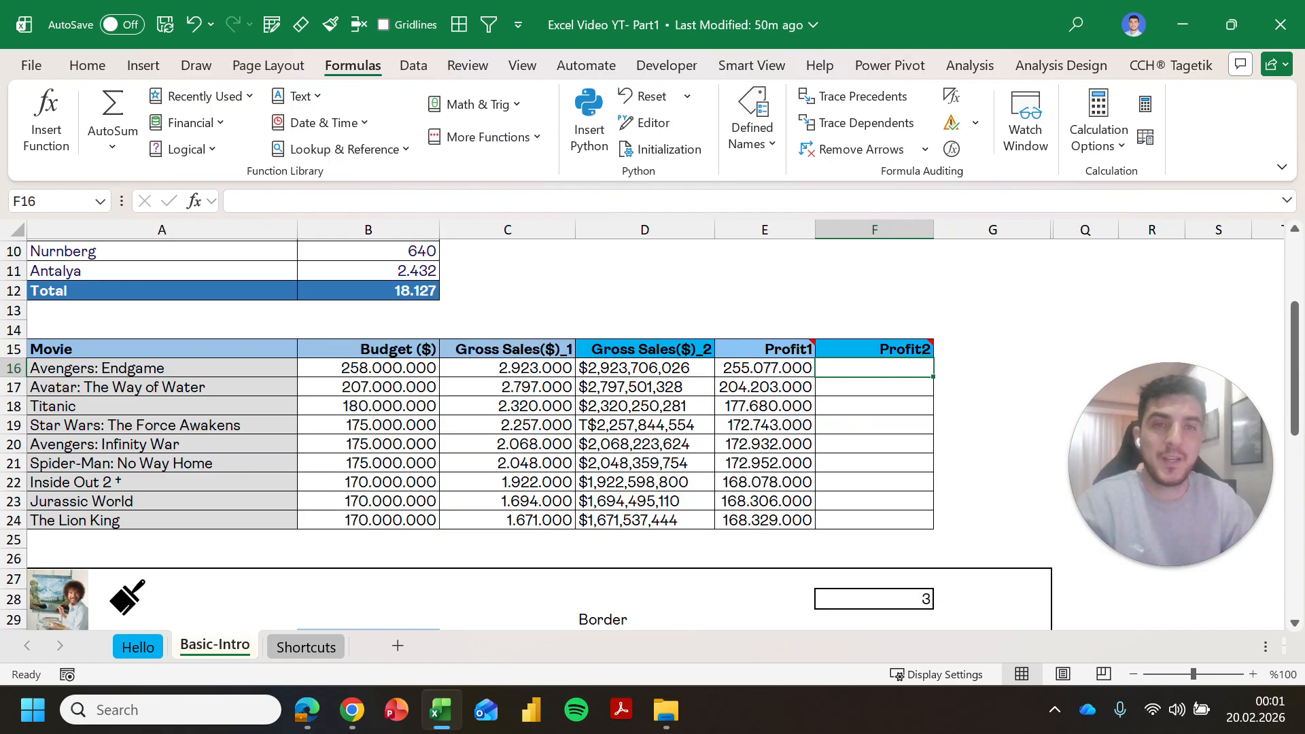
Step: Enter the Profit2 formula in F16 as Budget minus Gross Sales($)_2, =B16-D16
text(=)
key(Left)
key(Left)
key(Left)
key(Right)
key(Left)
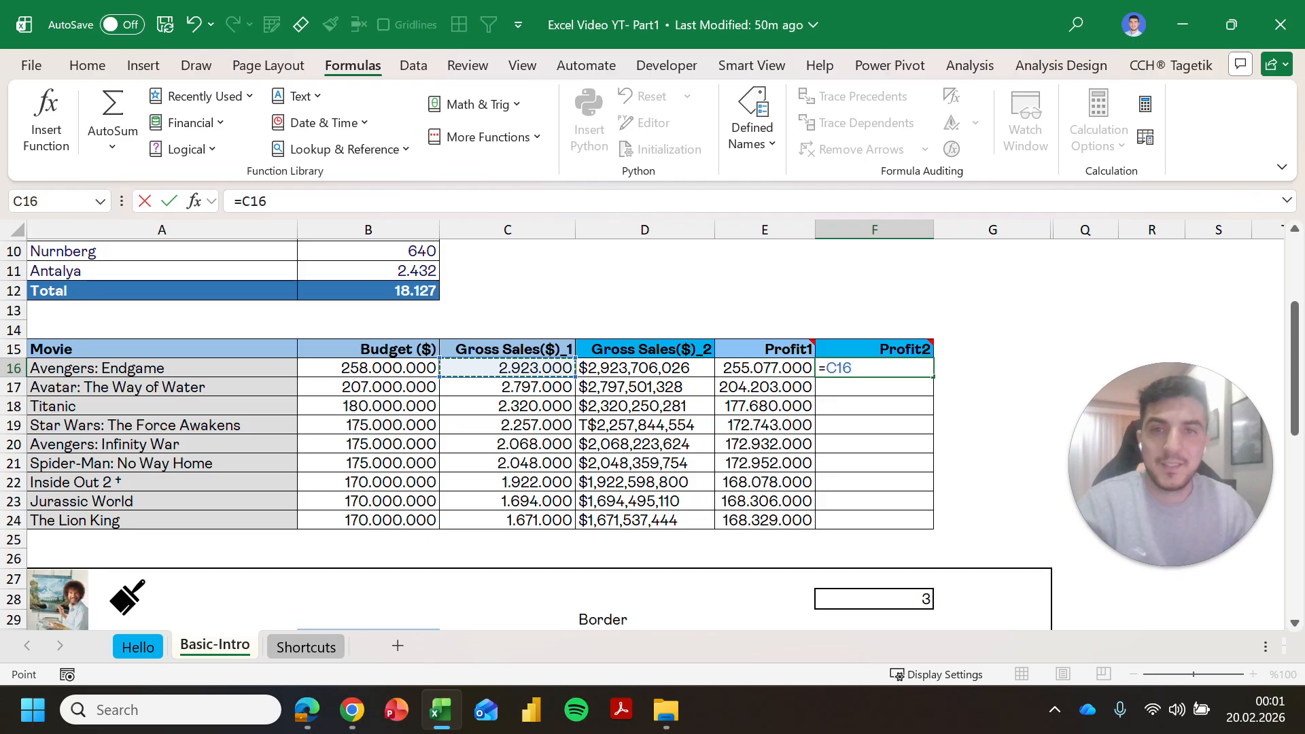
key(Left)
key(Left)
key(Right)
key(Right)
key(Left)
text(-)
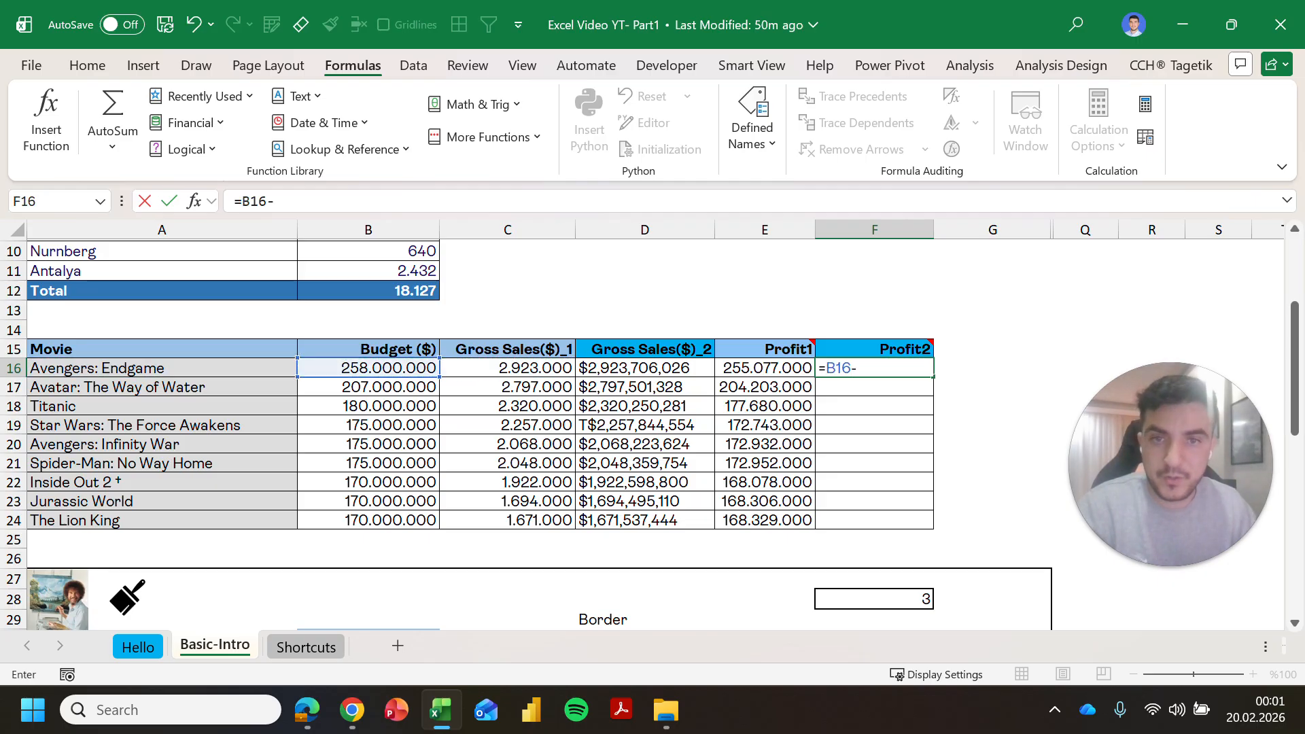
key(Left)
key(Left)
key(Return)
key(Up)
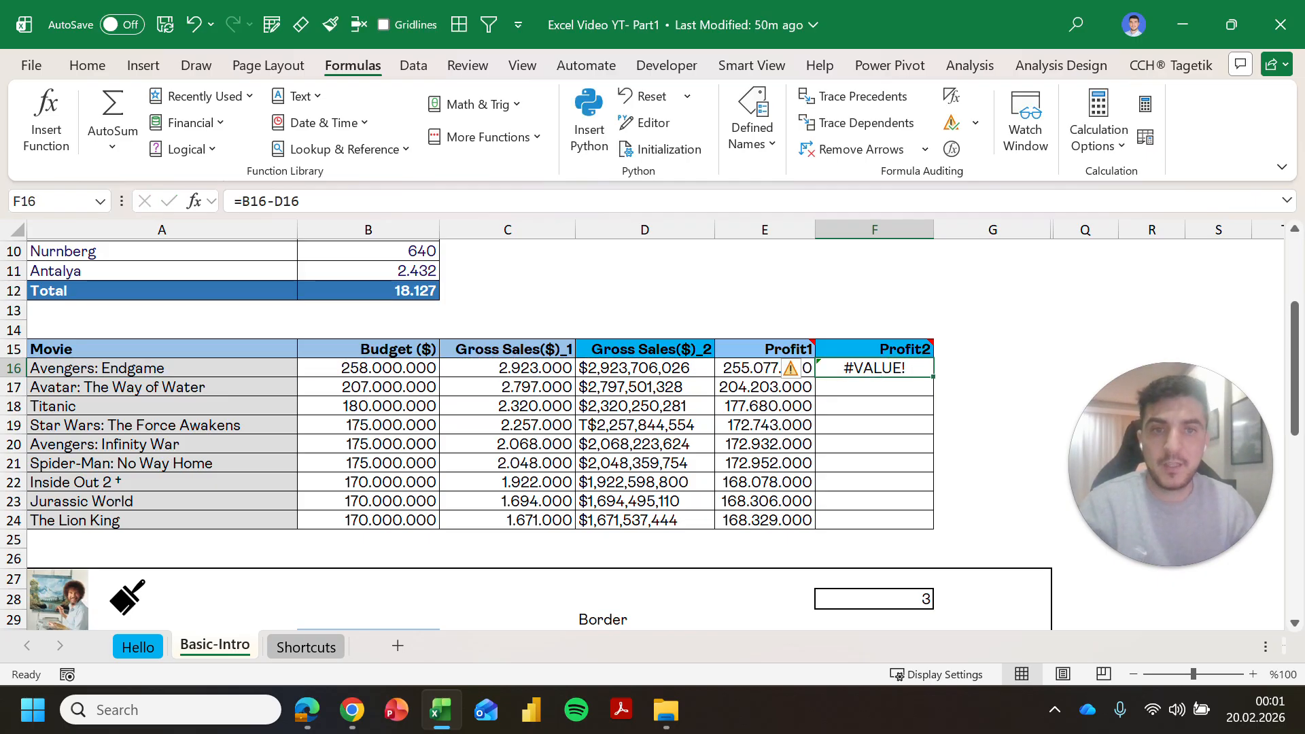
Step: Fill the Profit2 formula from F16 down to the last movie row, F24
key(Left)
key(ctrl+Down)
key(Right)
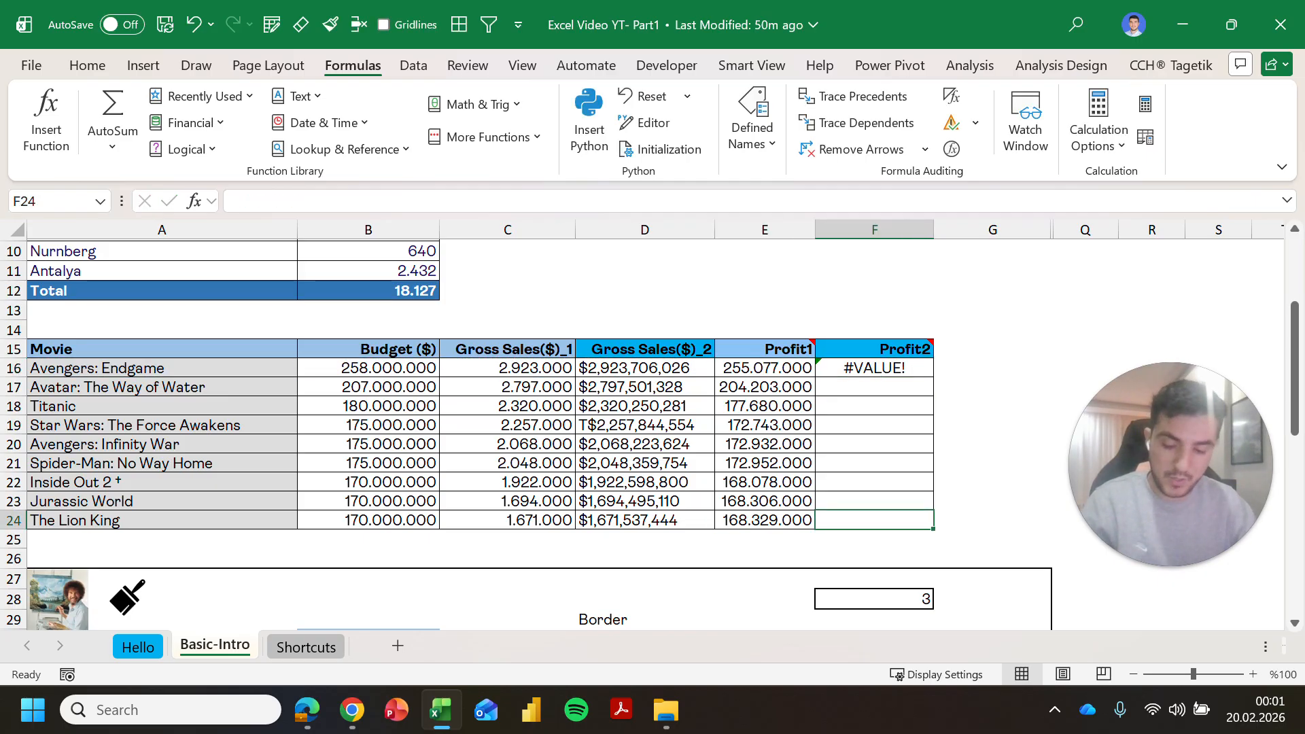
key(ctrl+shift+Up)
key(ctrl+d)
key(Up)
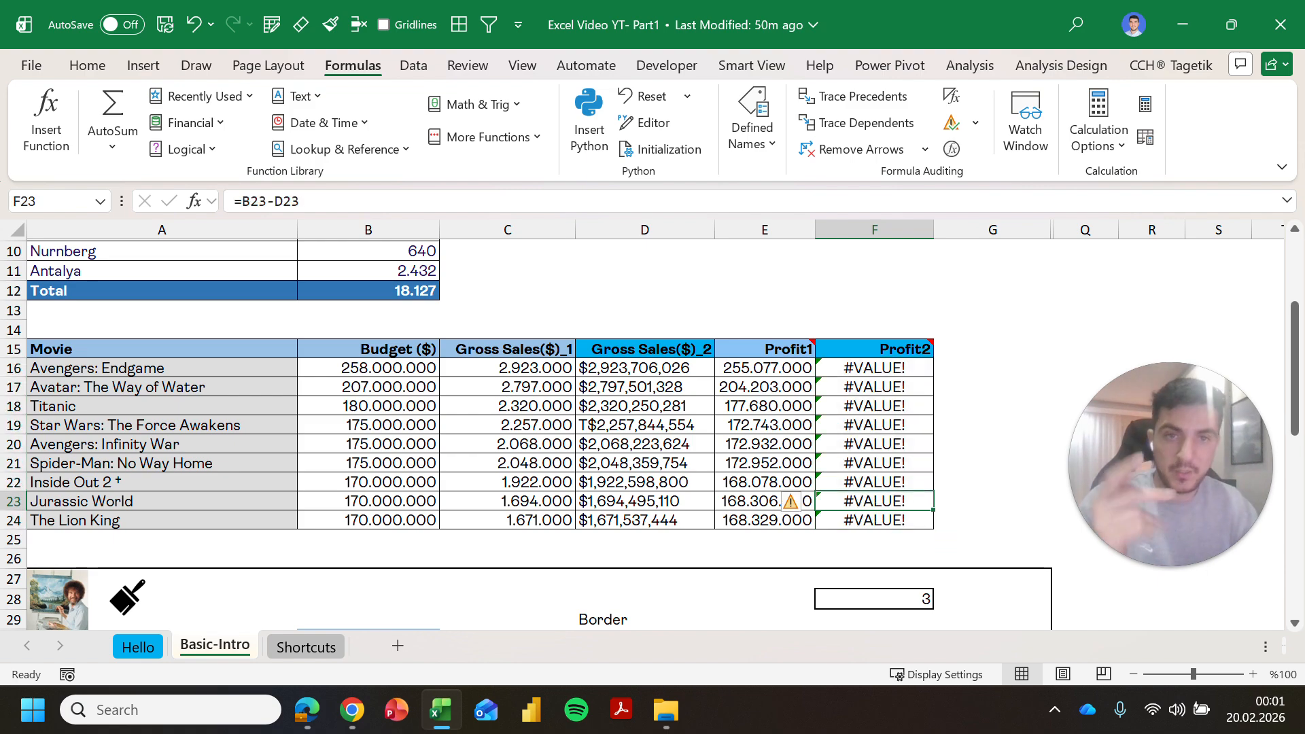
click(644, 311)
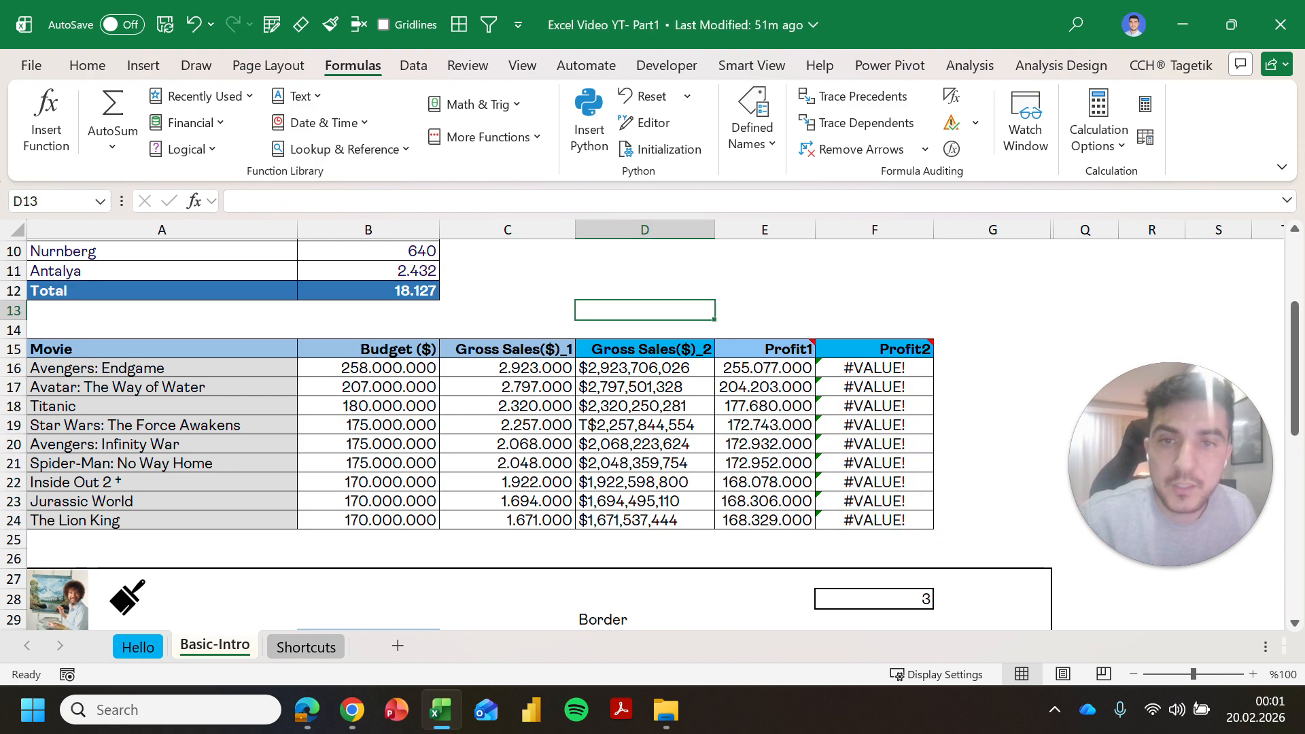
Step: Replace all commas with periods in the Gross Sales($)_2 values in D16:D24
click(644, 367)
key(Left)
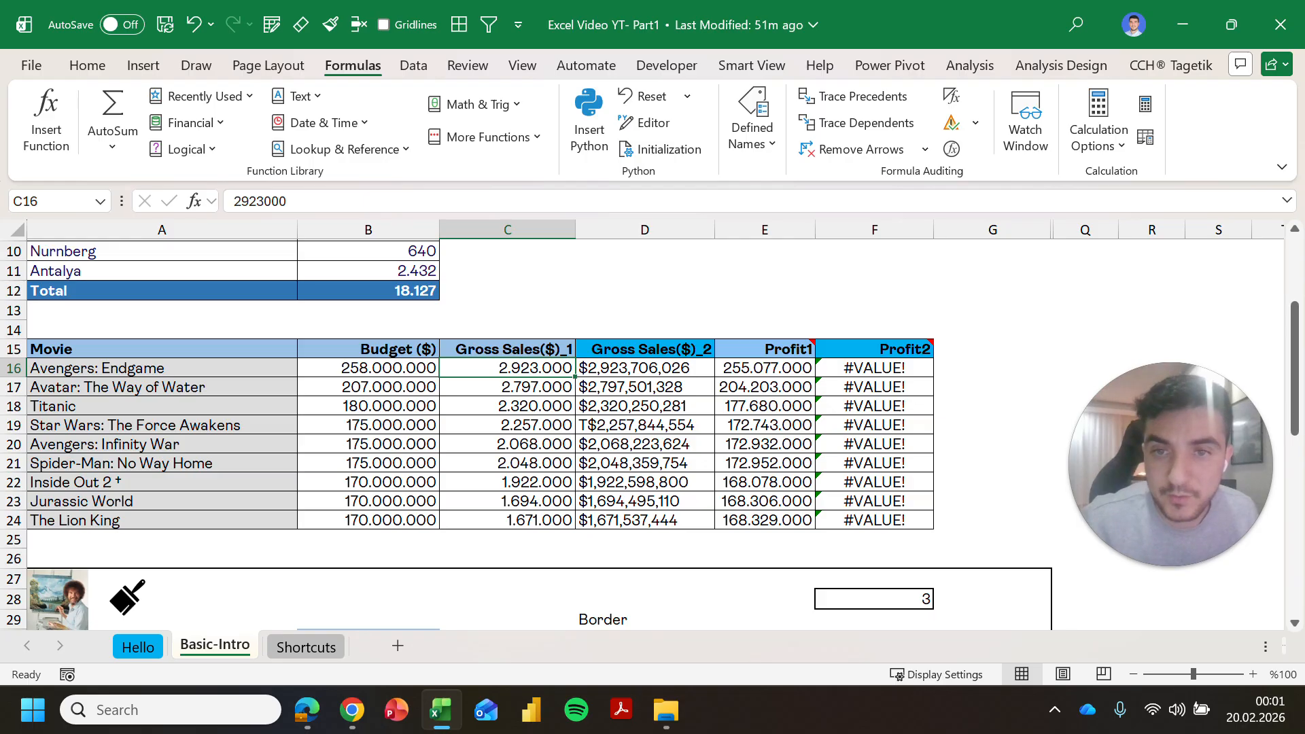
click(644, 368)
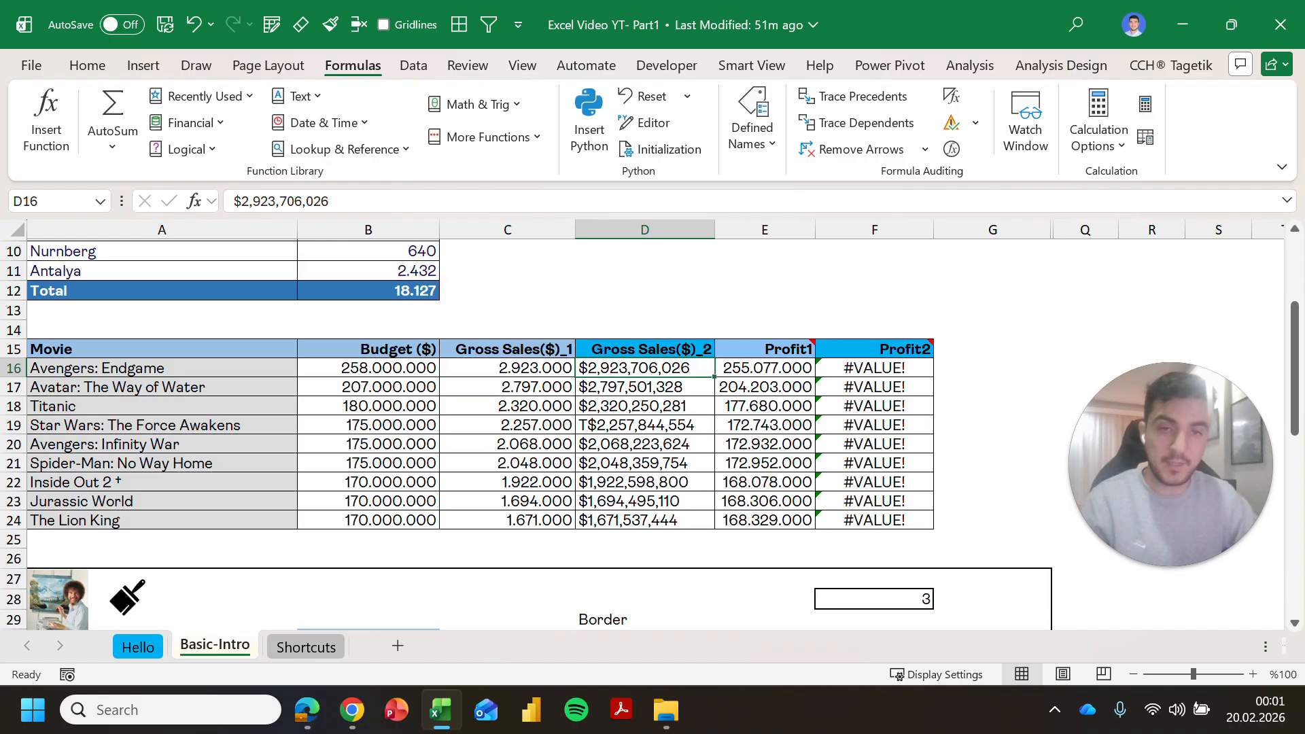
key(ctrl+shift+Down)
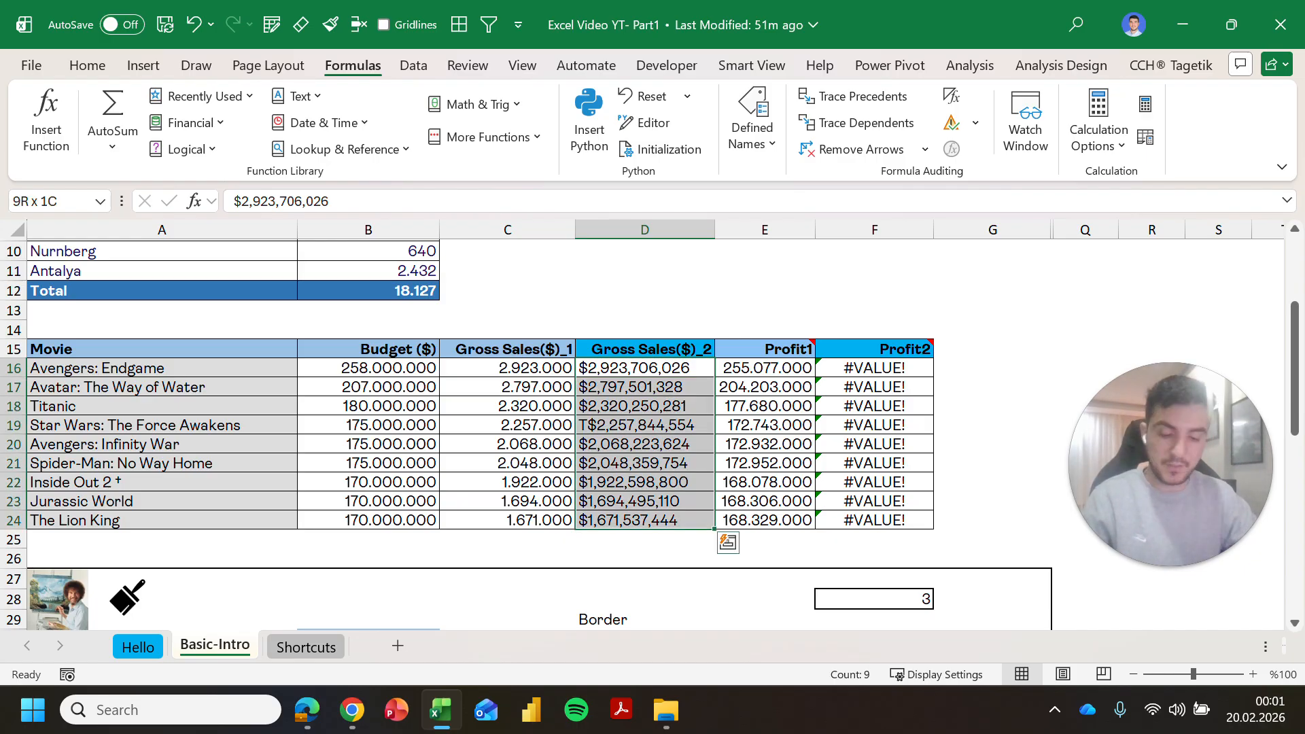
key(ctrl+g)
key(Escape)
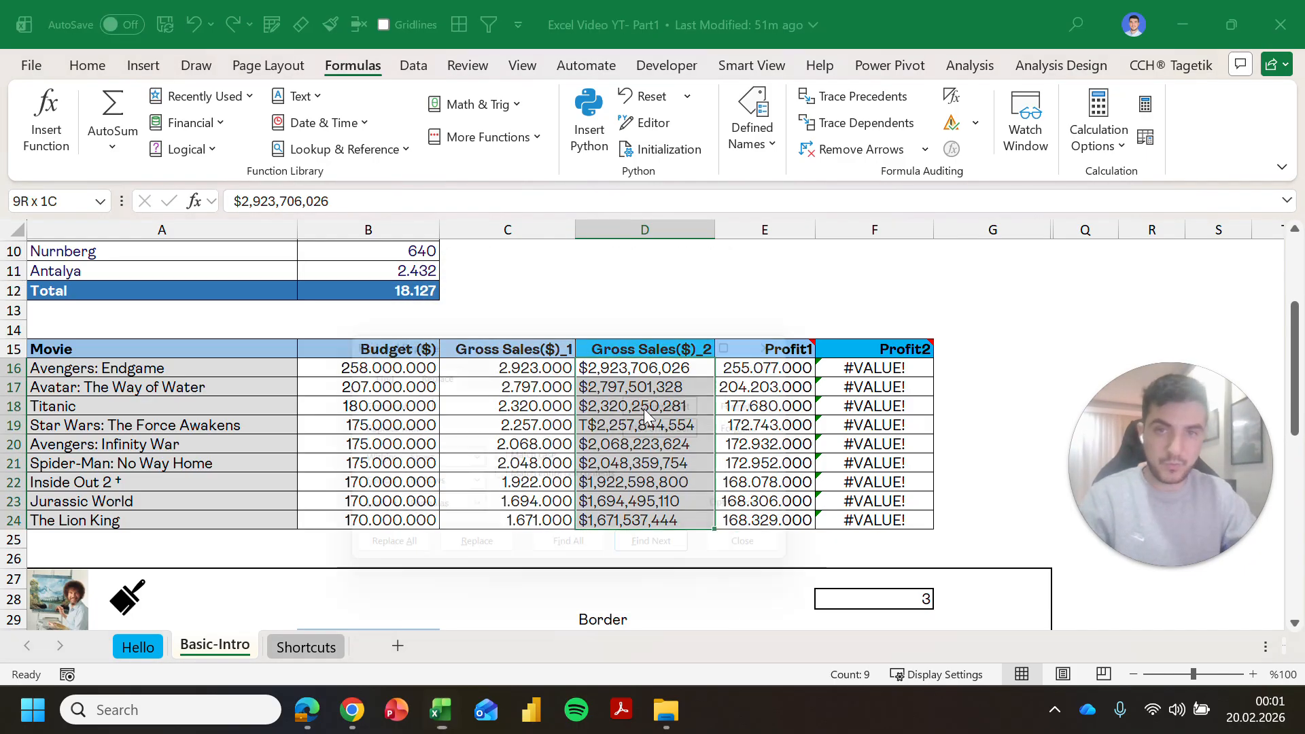
key(ctrl+h)
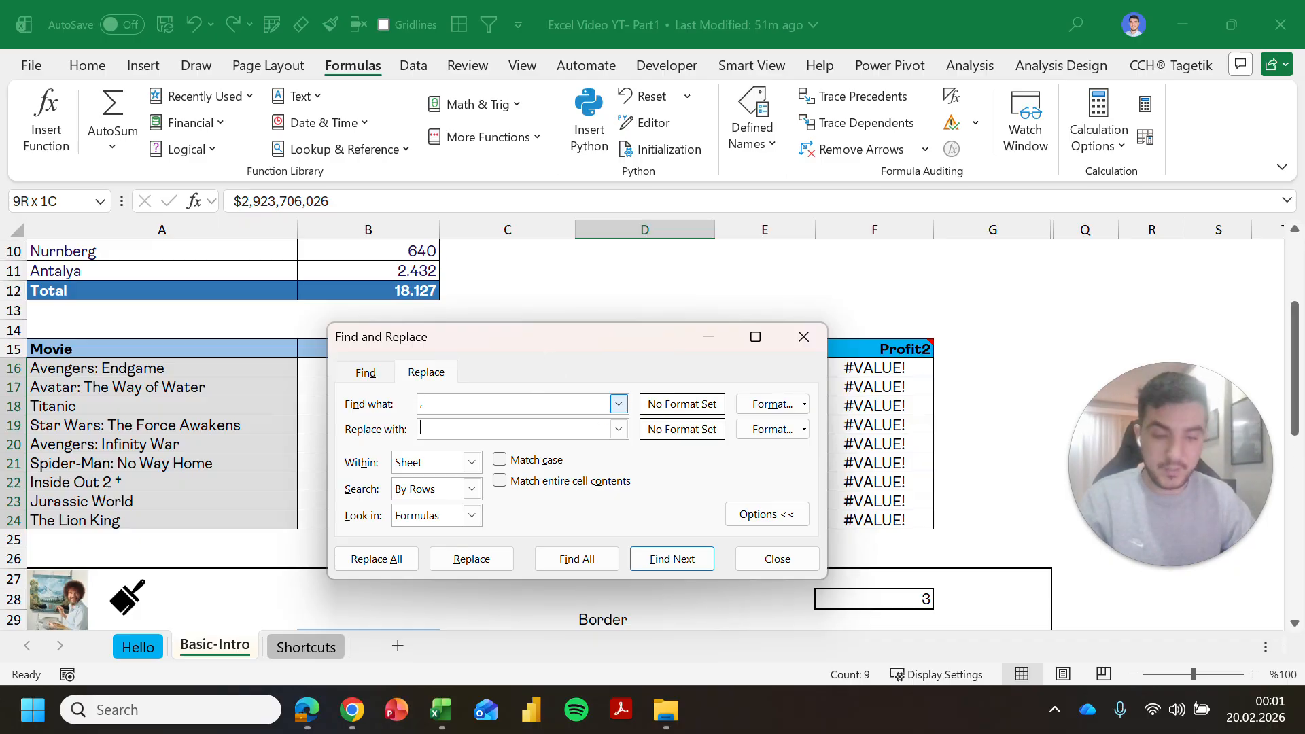
click(387, 561)
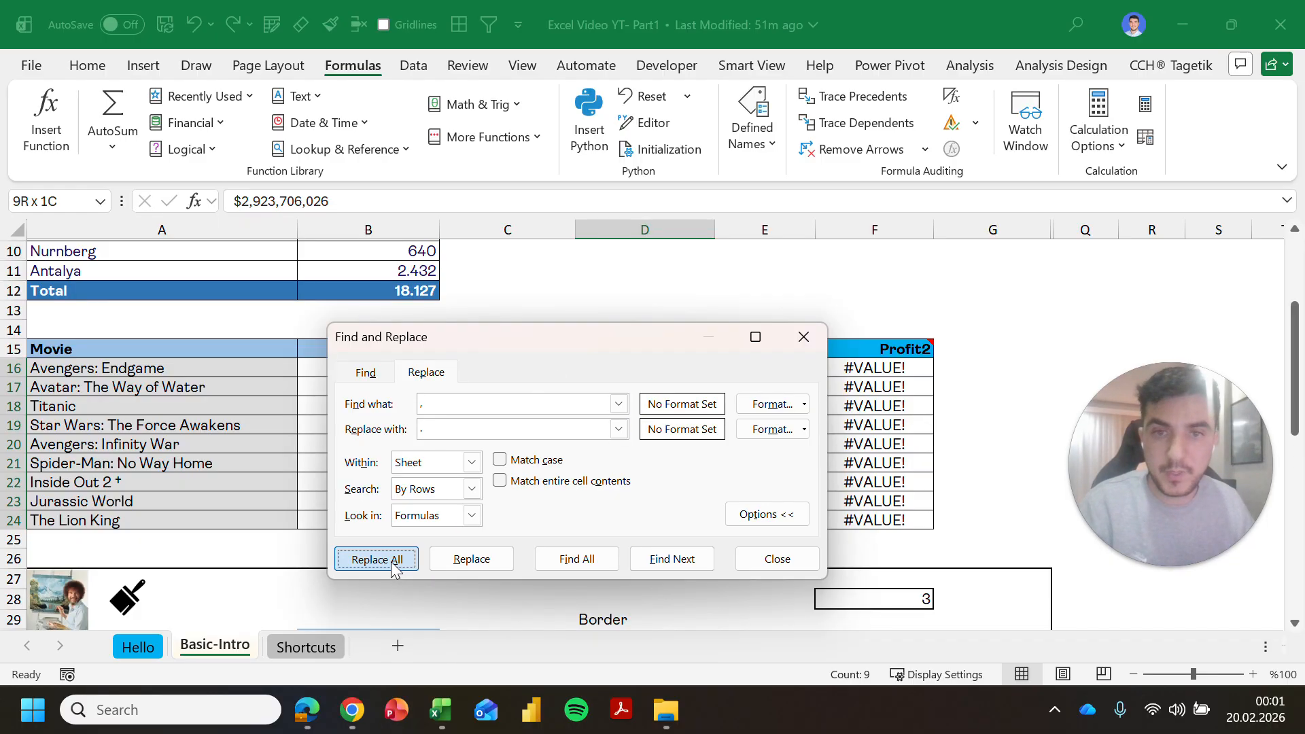
click(682, 416)
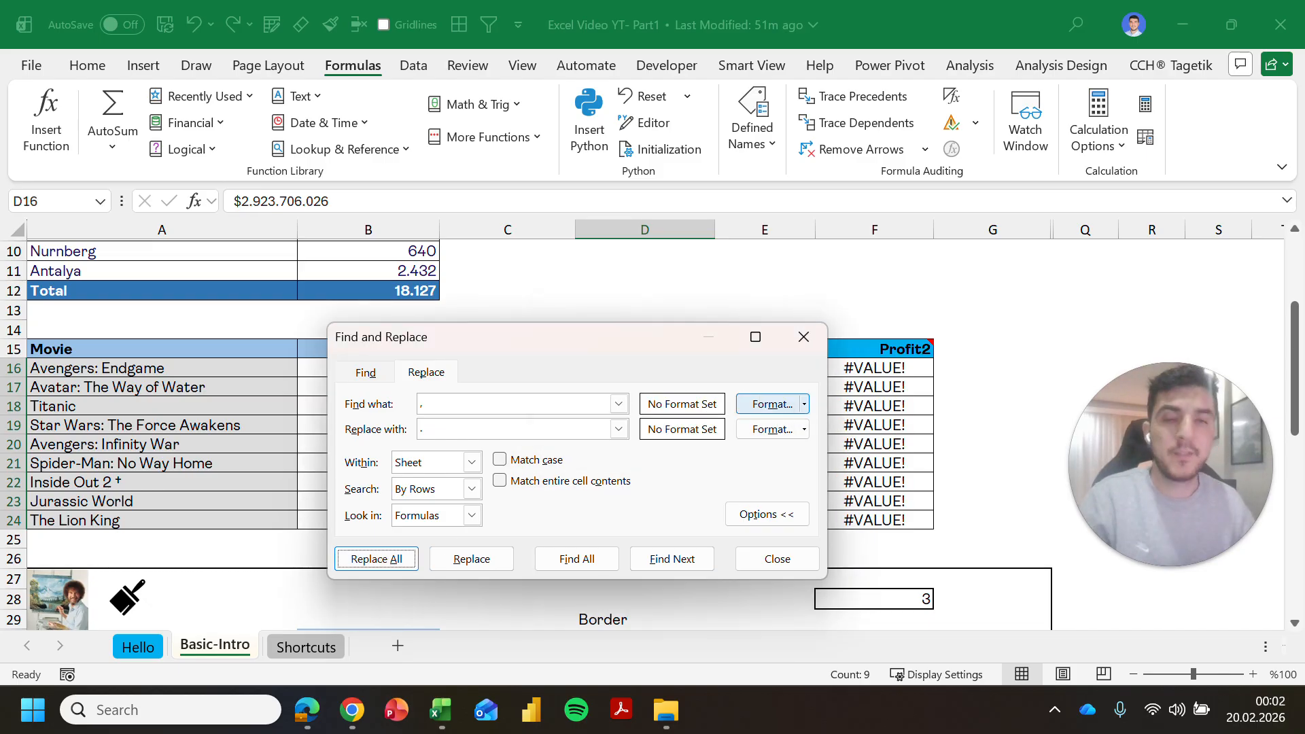
key(Escape)
key(Up)
key(Down)
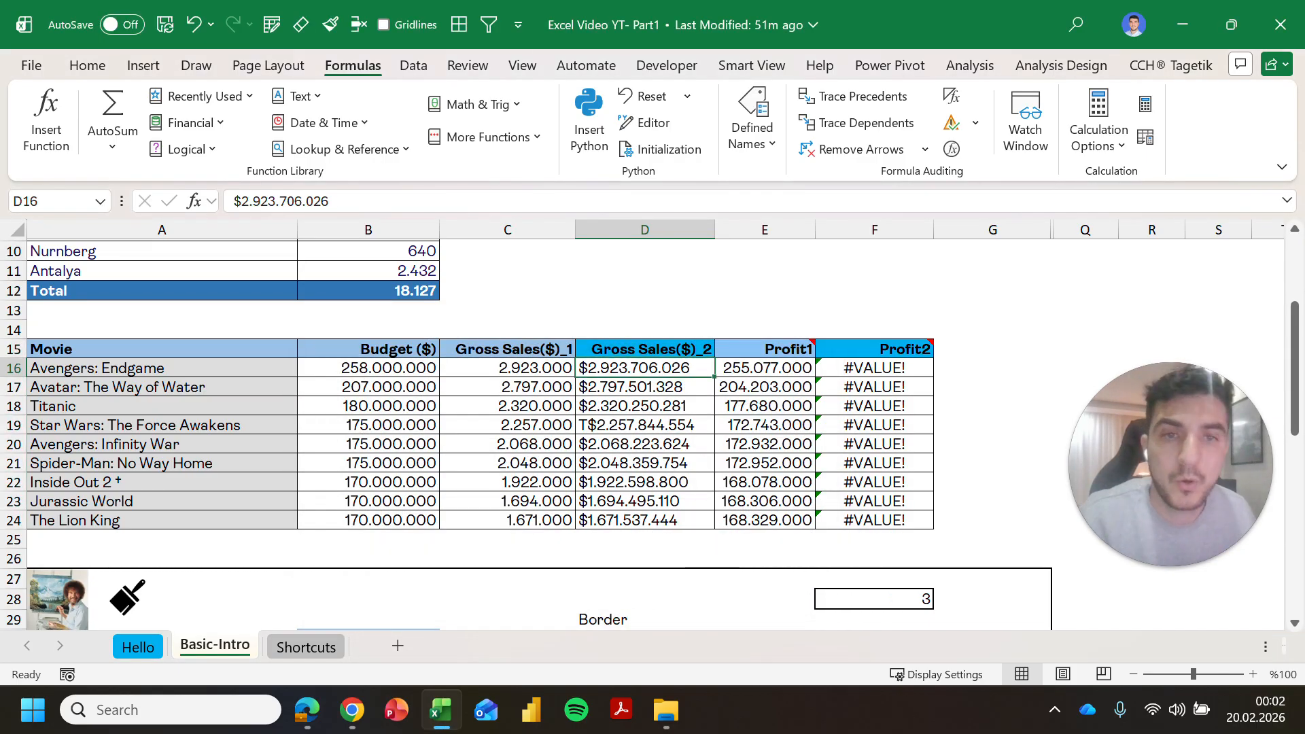
Step: Examine the Gross Sales($)_2 entries in D16:D24, including the dollar sign in front of the D16 value
drag(874, 349, 874, 521)
drag(644, 368, 644, 521)
click(644, 387)
drag(645, 368, 644, 521)
click(644, 368)
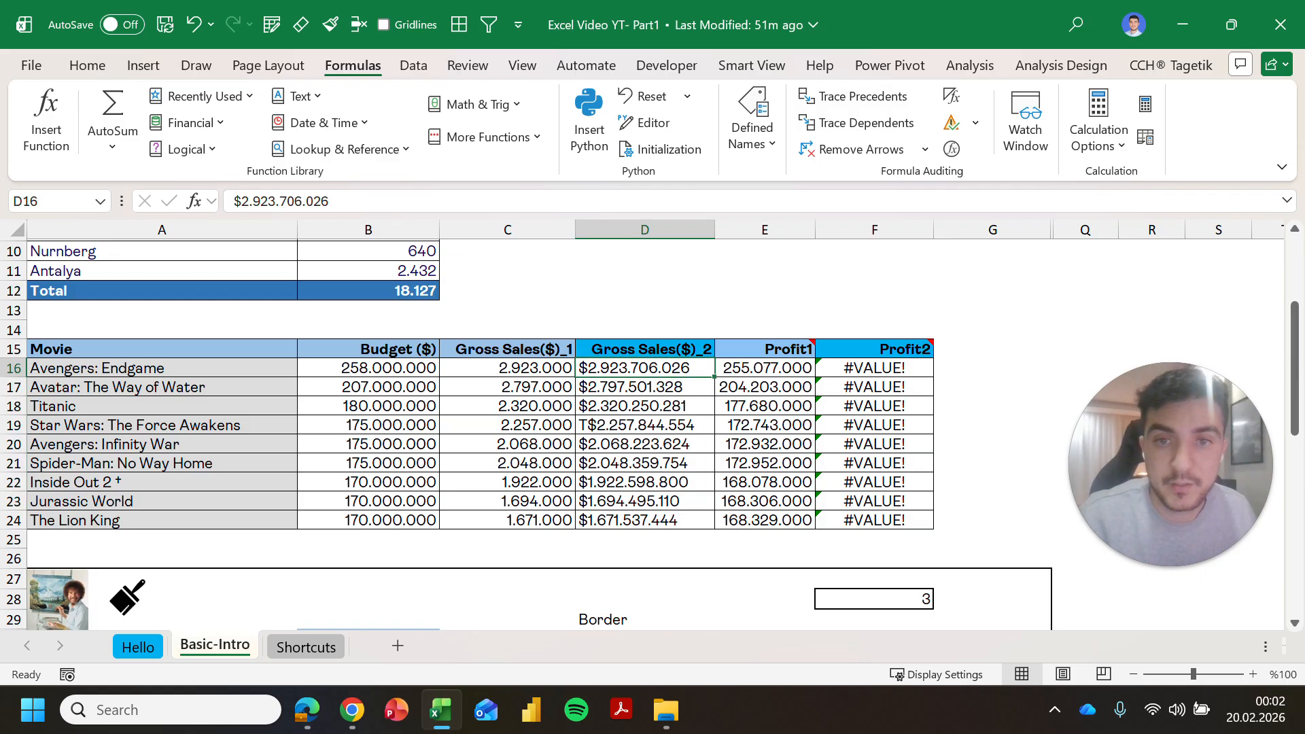
drag(243, 201, 234, 201)
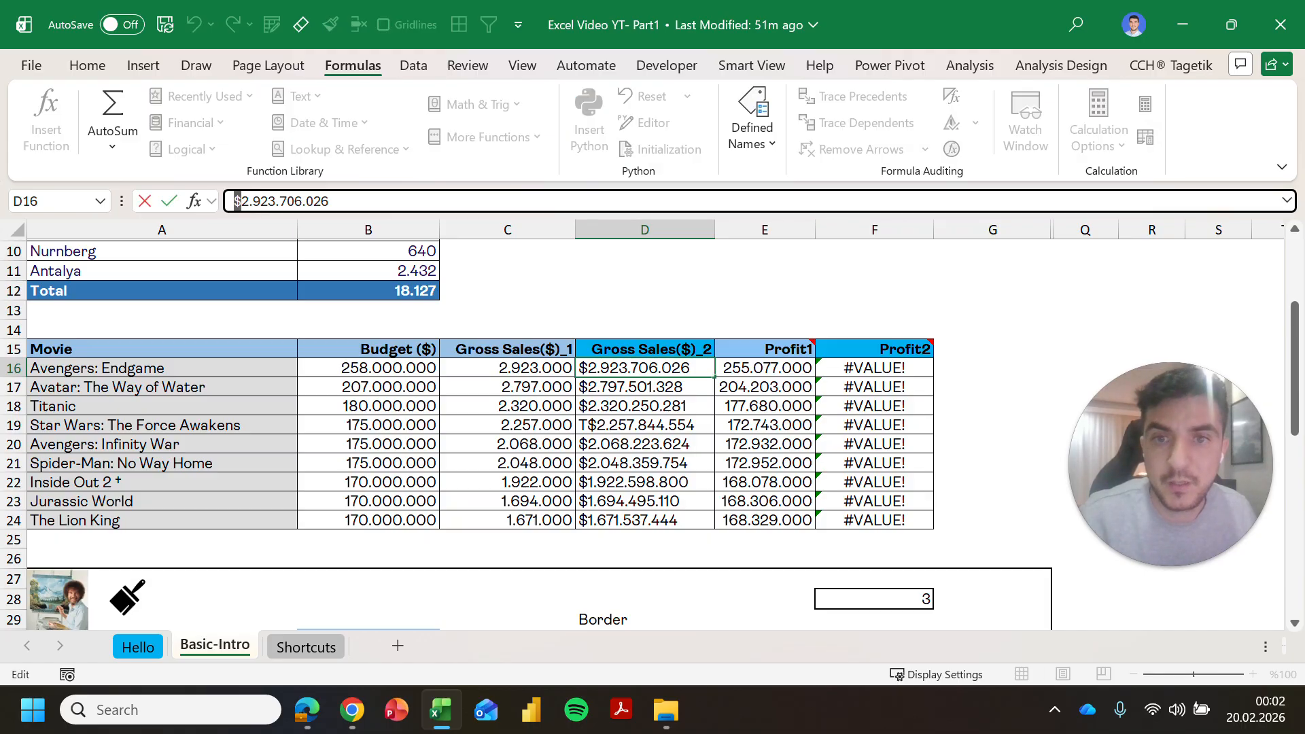
key(Escape)
drag(644, 368, 644, 520)
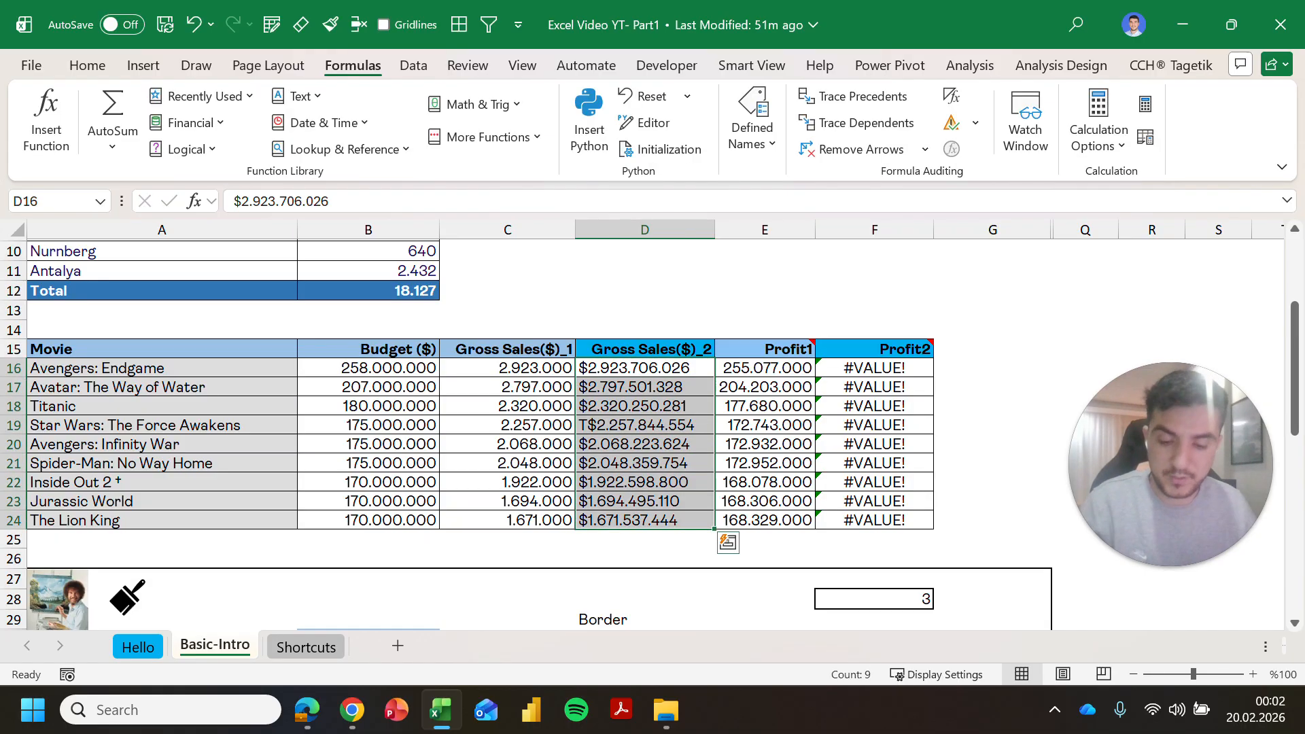
key(ctrl+1)
click(378, 268)
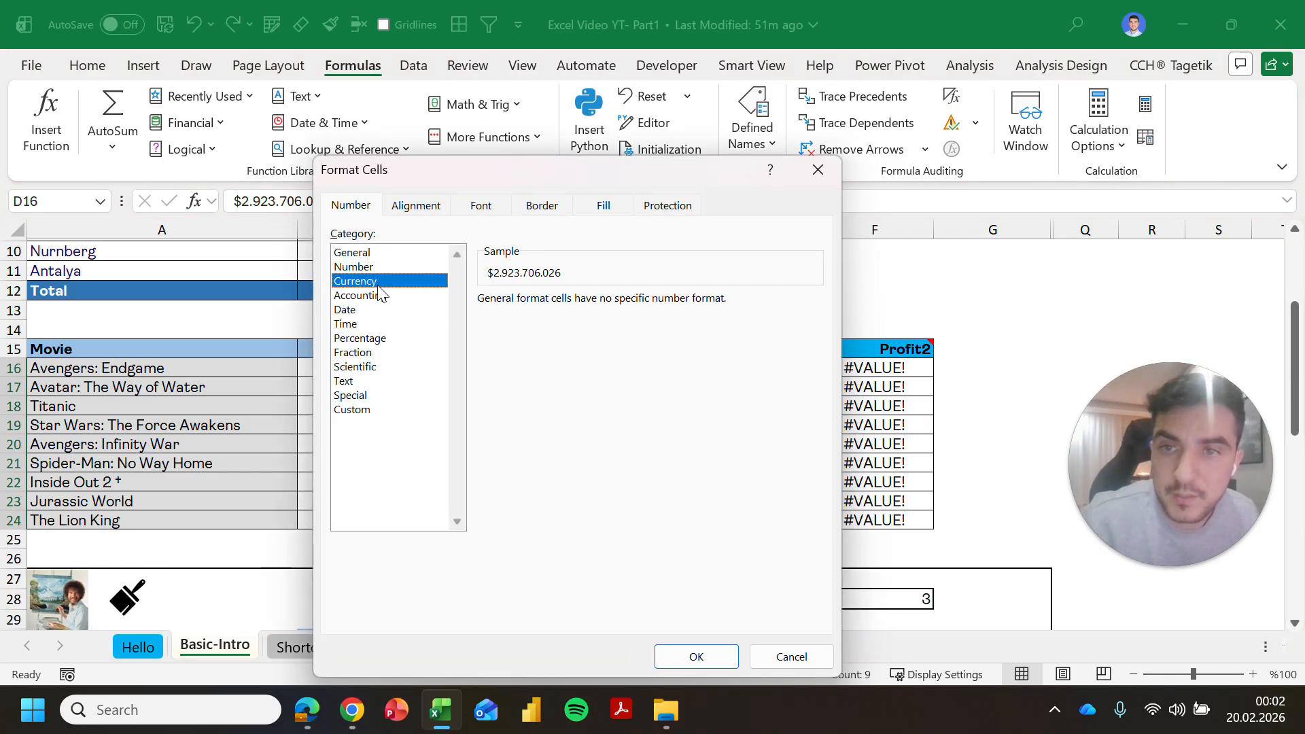
key(Escape)
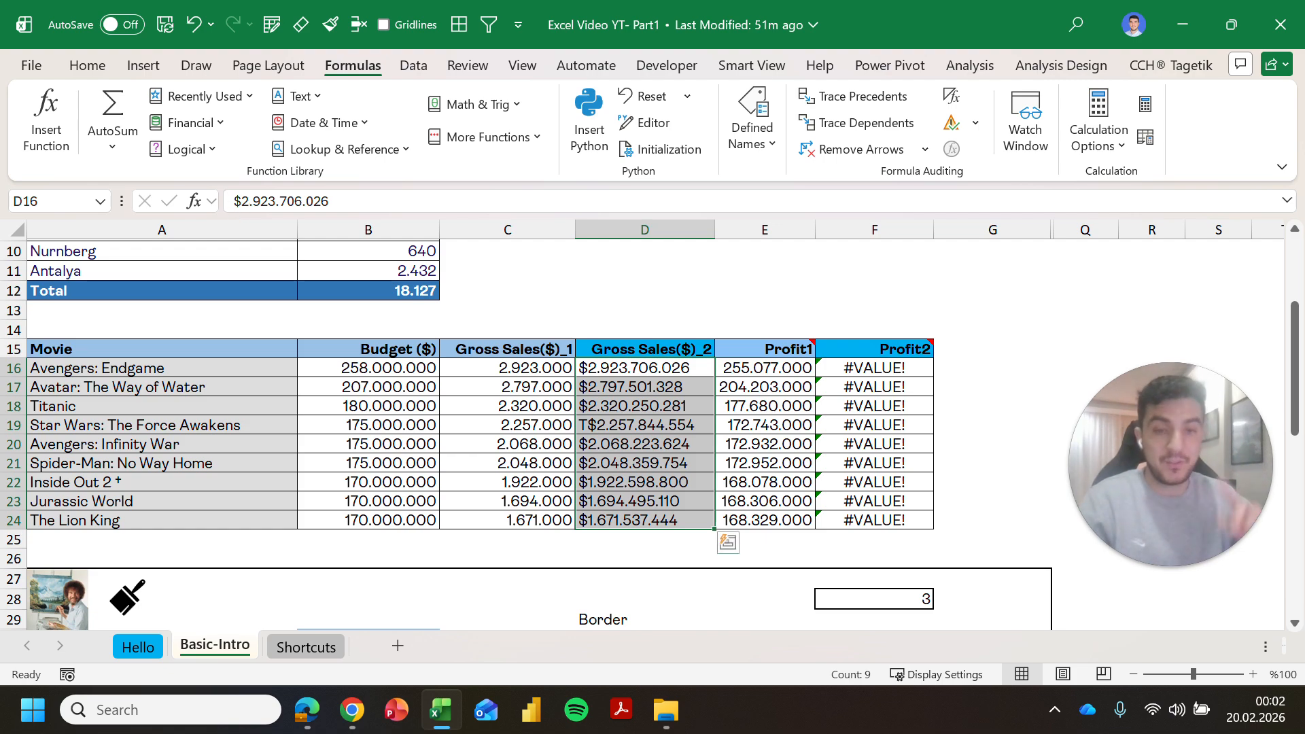
Step: Widen column D, Gross Sales($)_2, slightly
drag(714, 230, 733, 230)
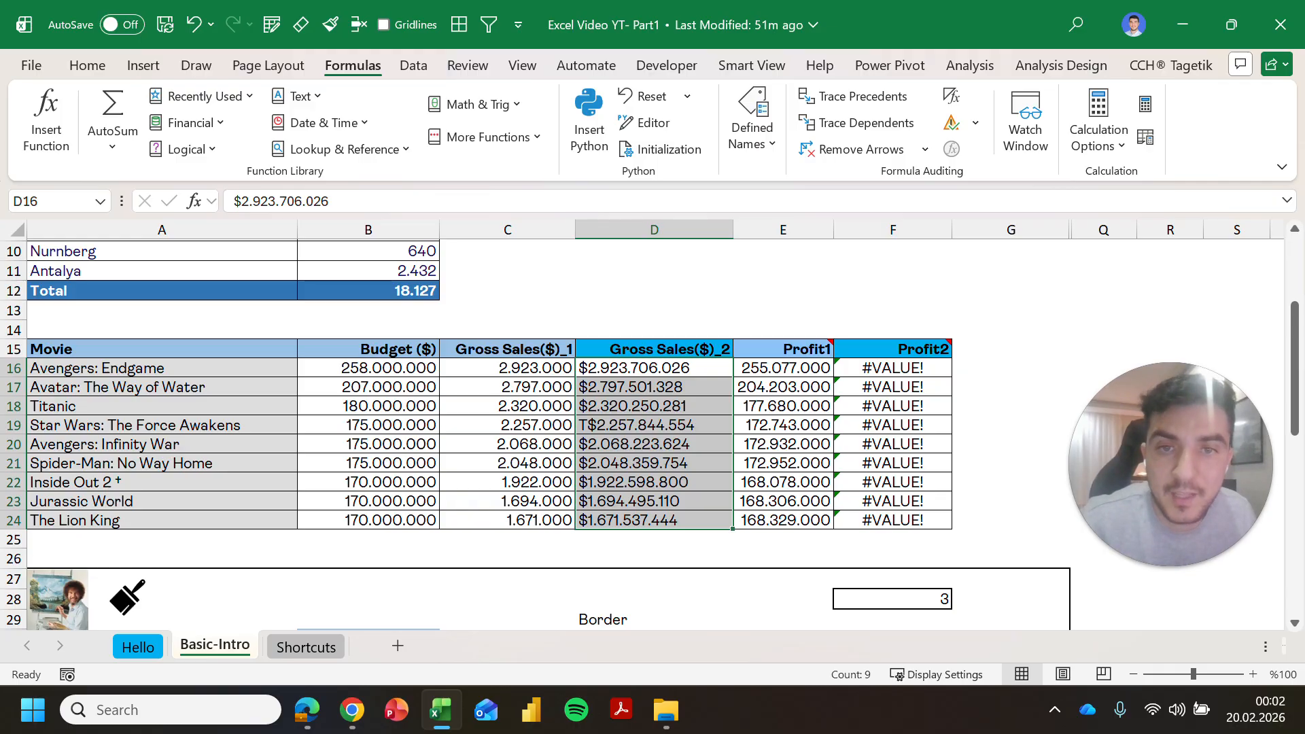
click(654, 311)
drag(654, 368, 654, 519)
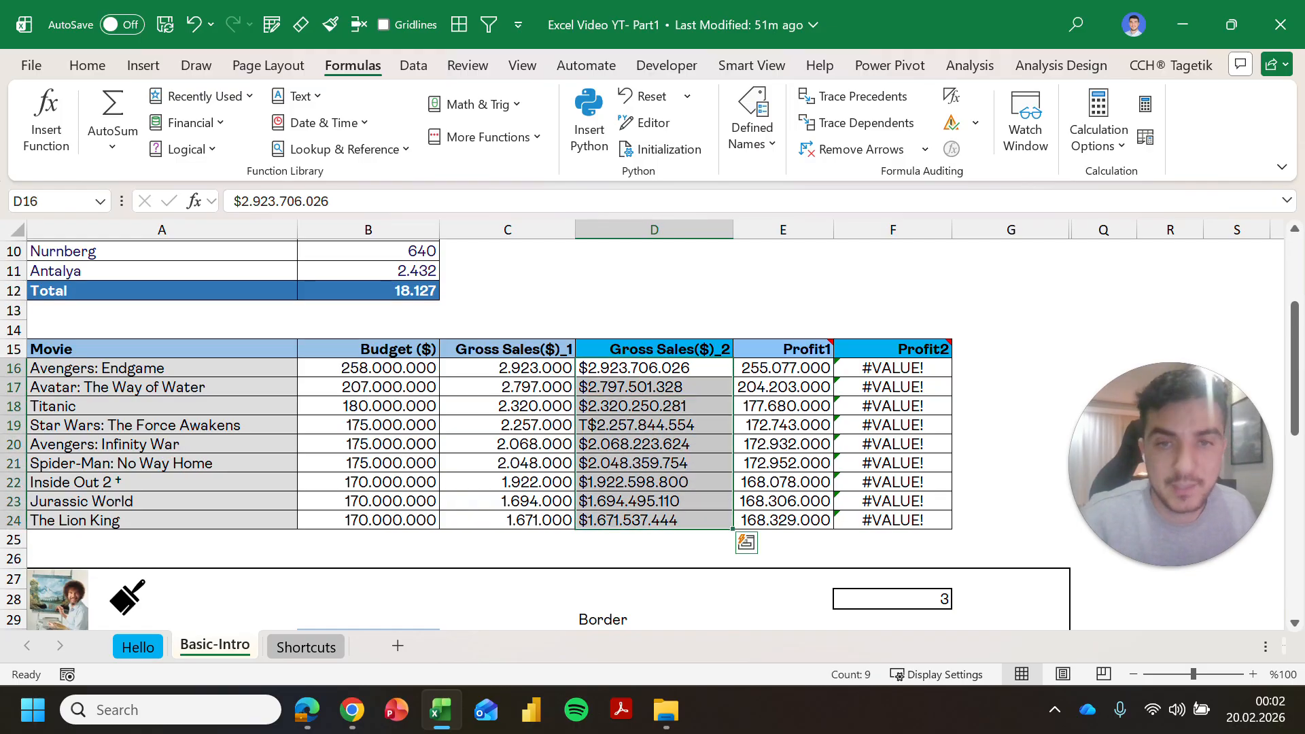
drag(782, 367, 783, 520)
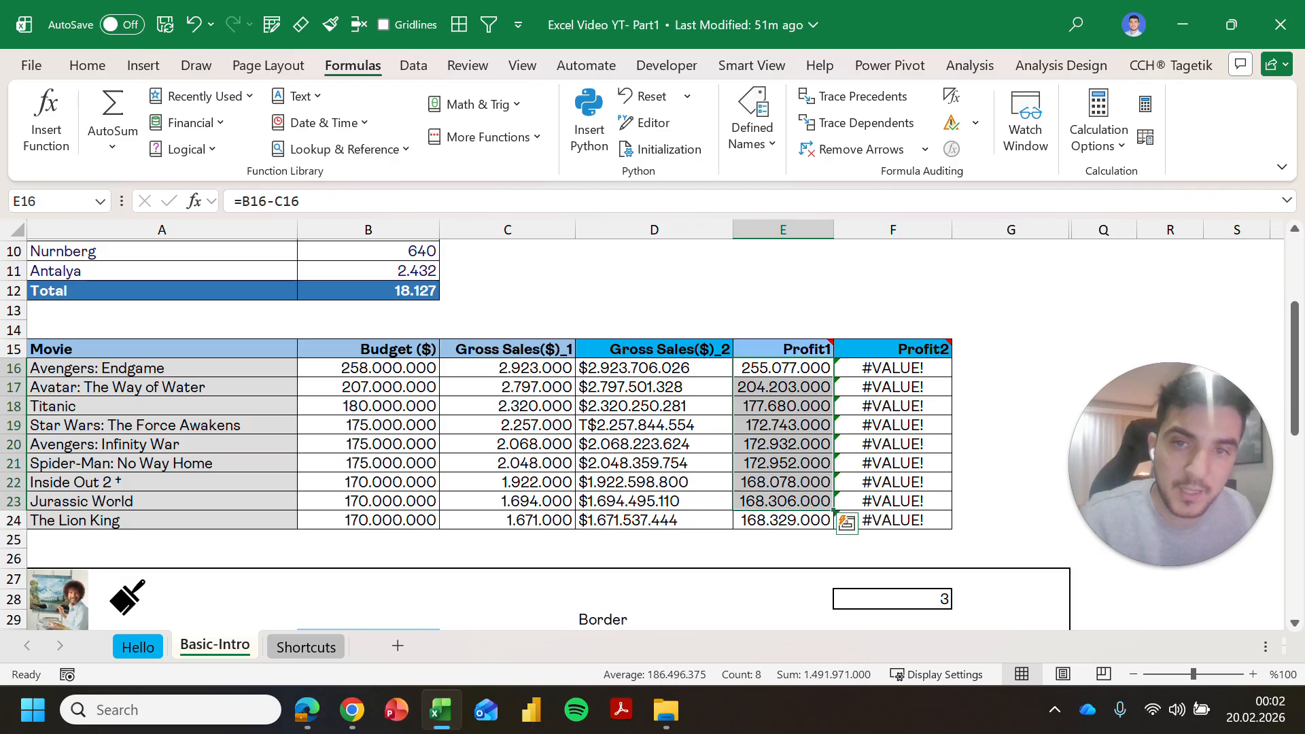
drag(507, 368, 507, 520)
click(653, 386)
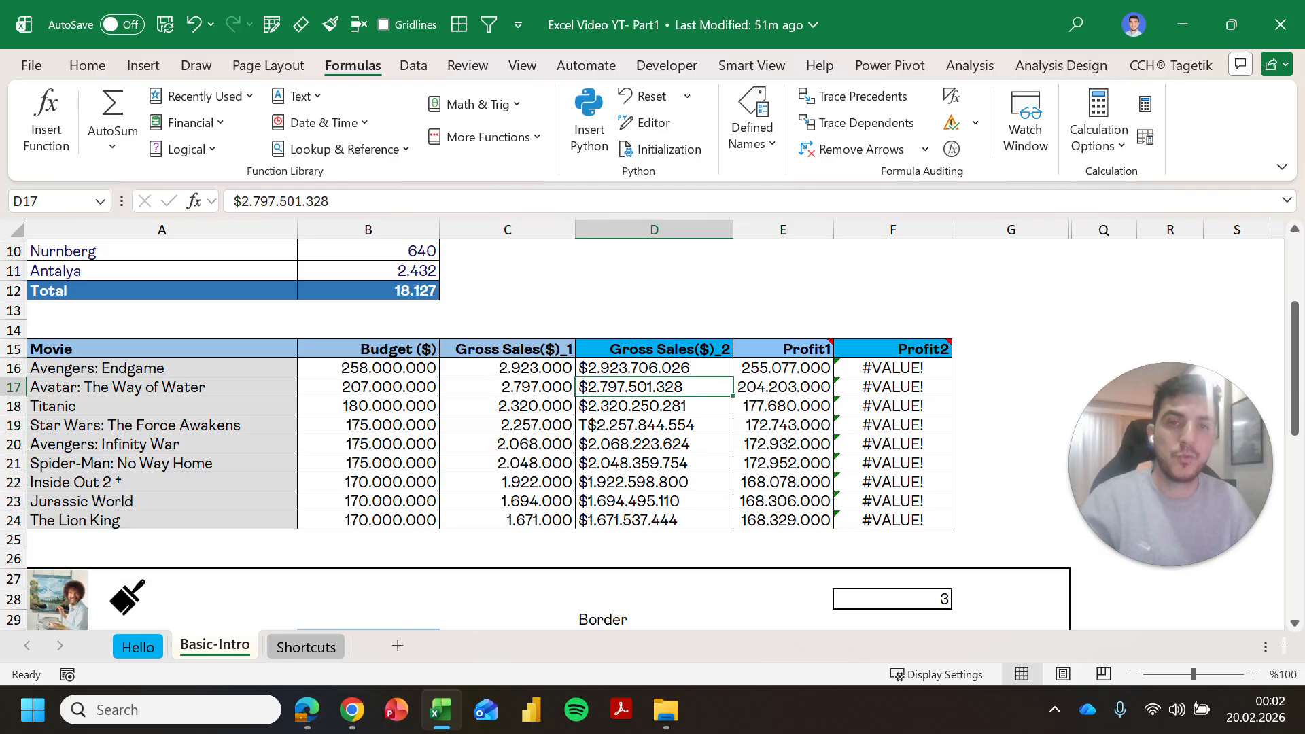
Step: Remove all dollar signs from the Gross Sales($)_2 values in D16:D24 by replacing them with nothing
drag(654, 368, 654, 520)
key(ctrl+h)
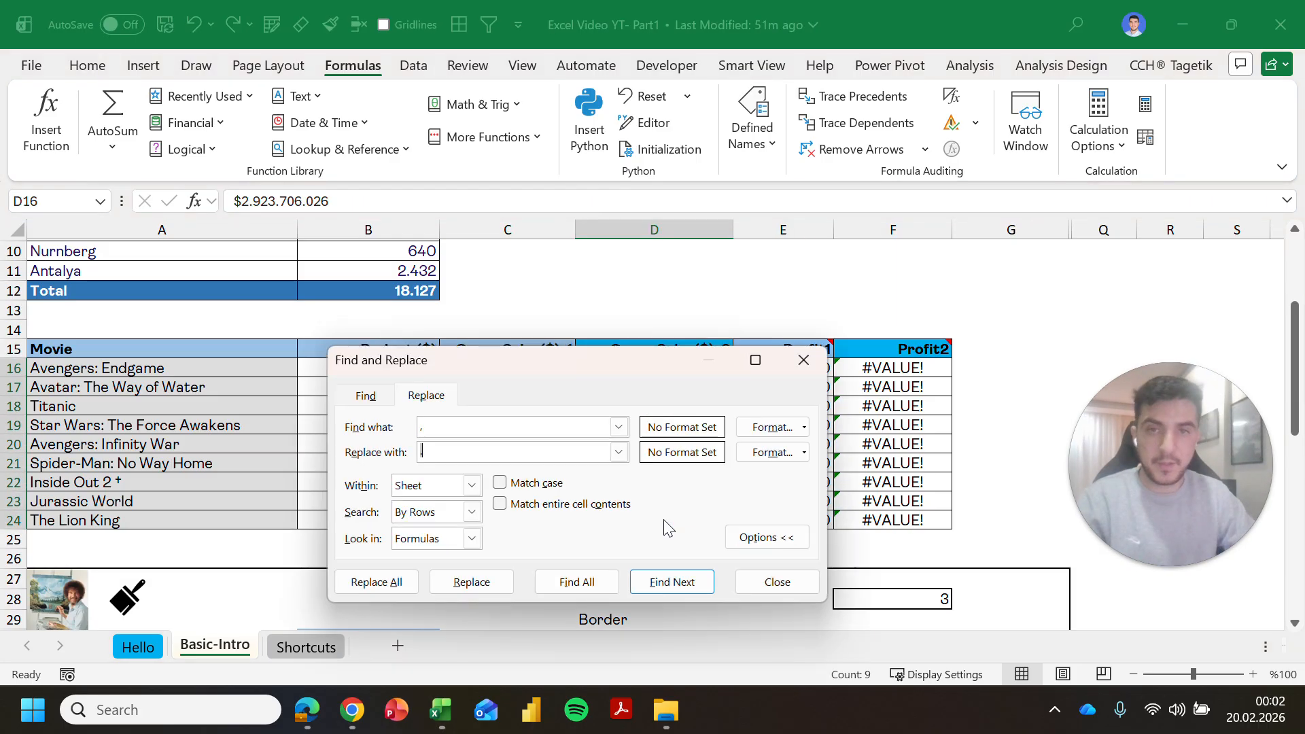
text($)
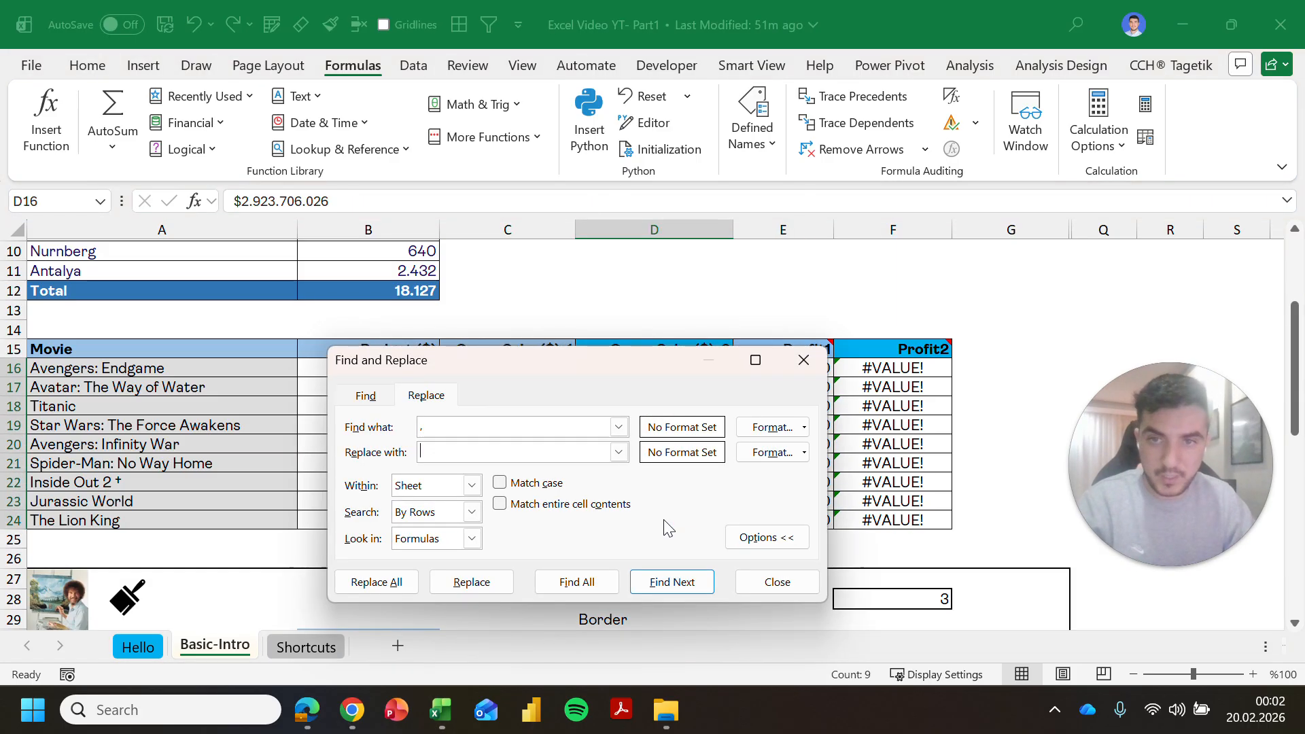
drag(460, 426, 367, 430)
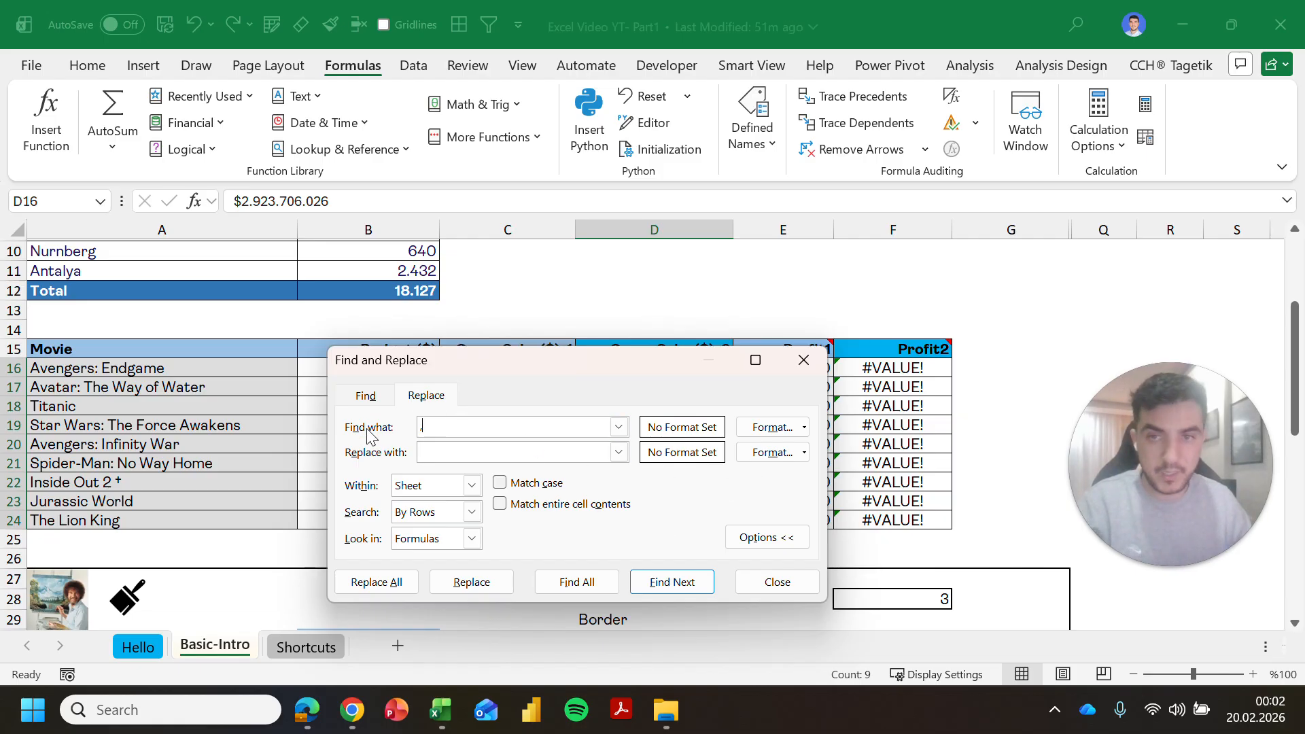
key(BackSpace)
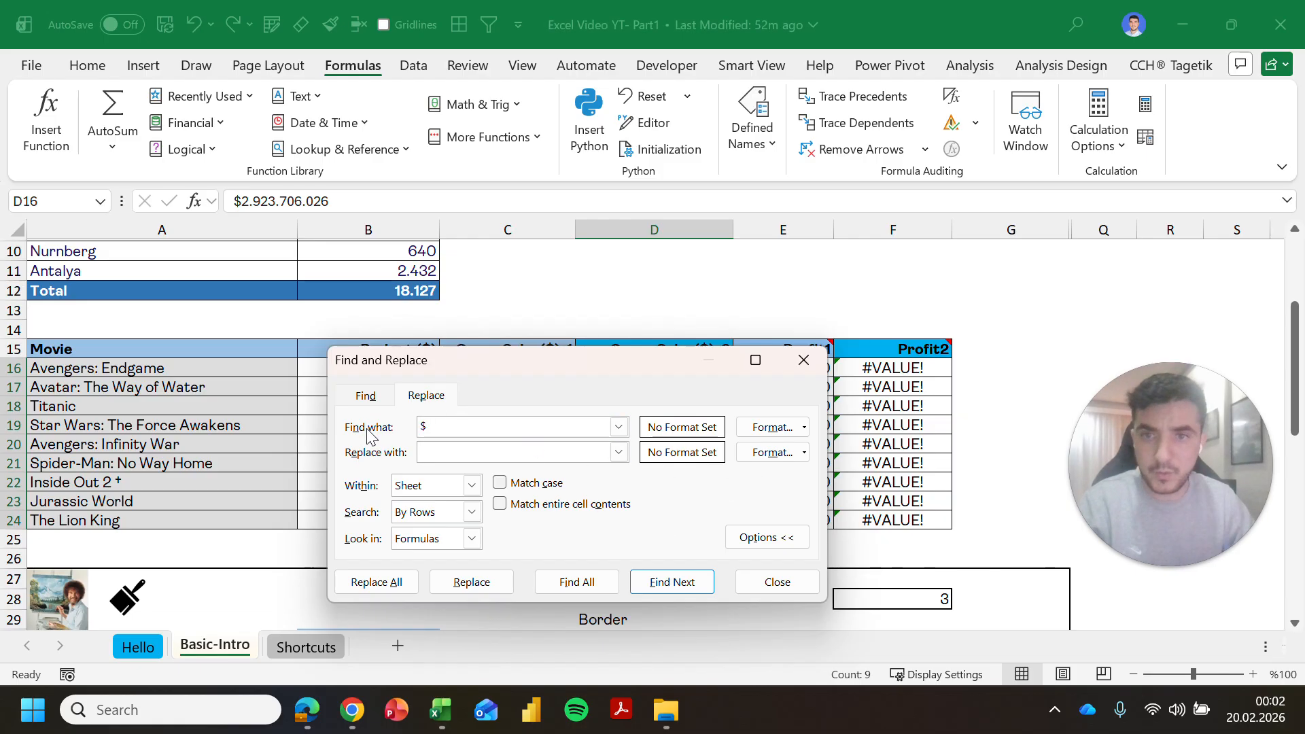
click(391, 579)
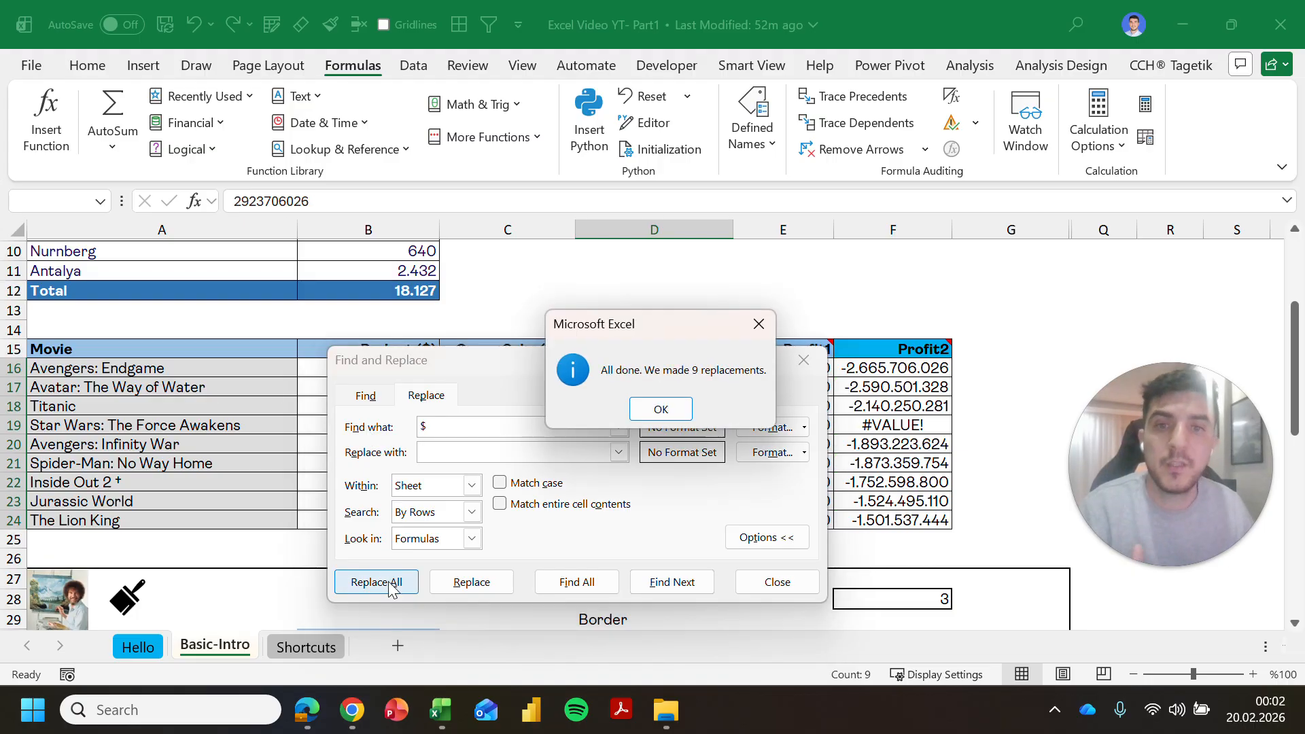
click(662, 411)
click(795, 360)
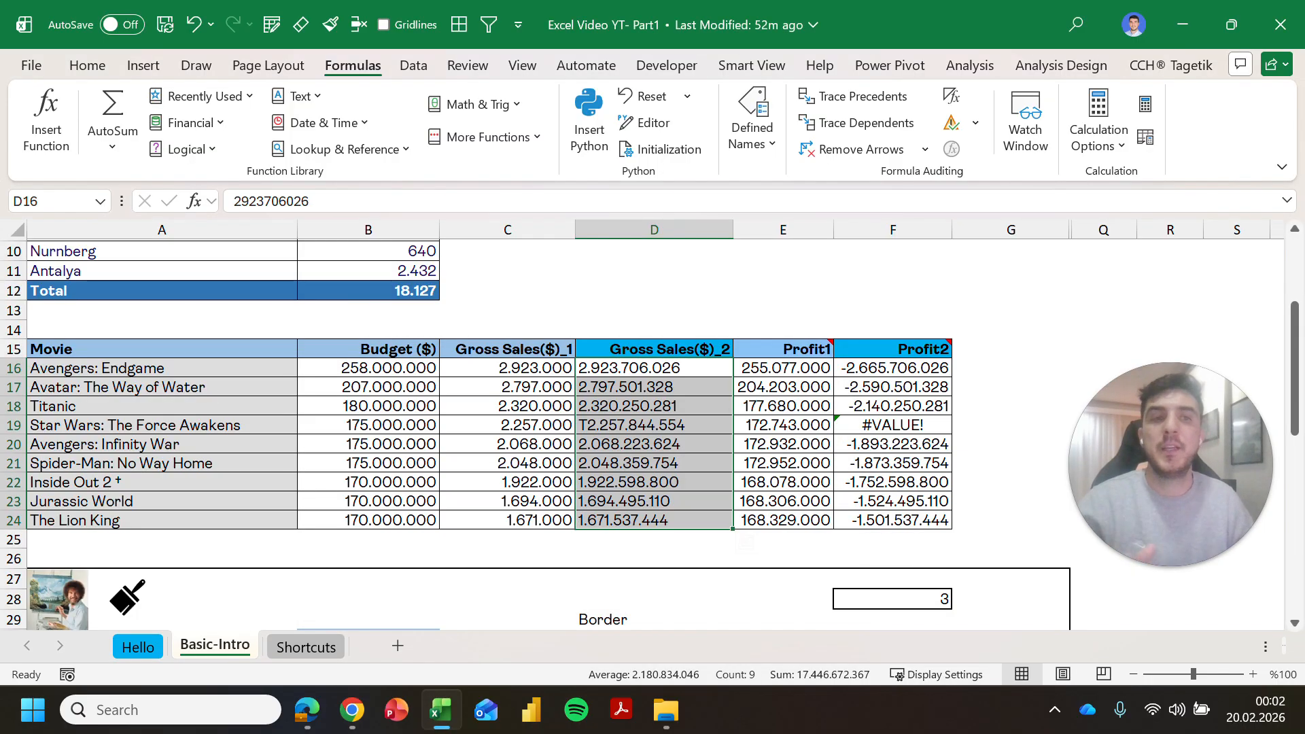
Step: With the Star Wars gross sales cell D19 selected, replace every letter T on the sheet with nothing
drag(893, 368, 893, 520)
click(654, 426)
drag(892, 369, 893, 502)
click(654, 444)
click(654, 426)
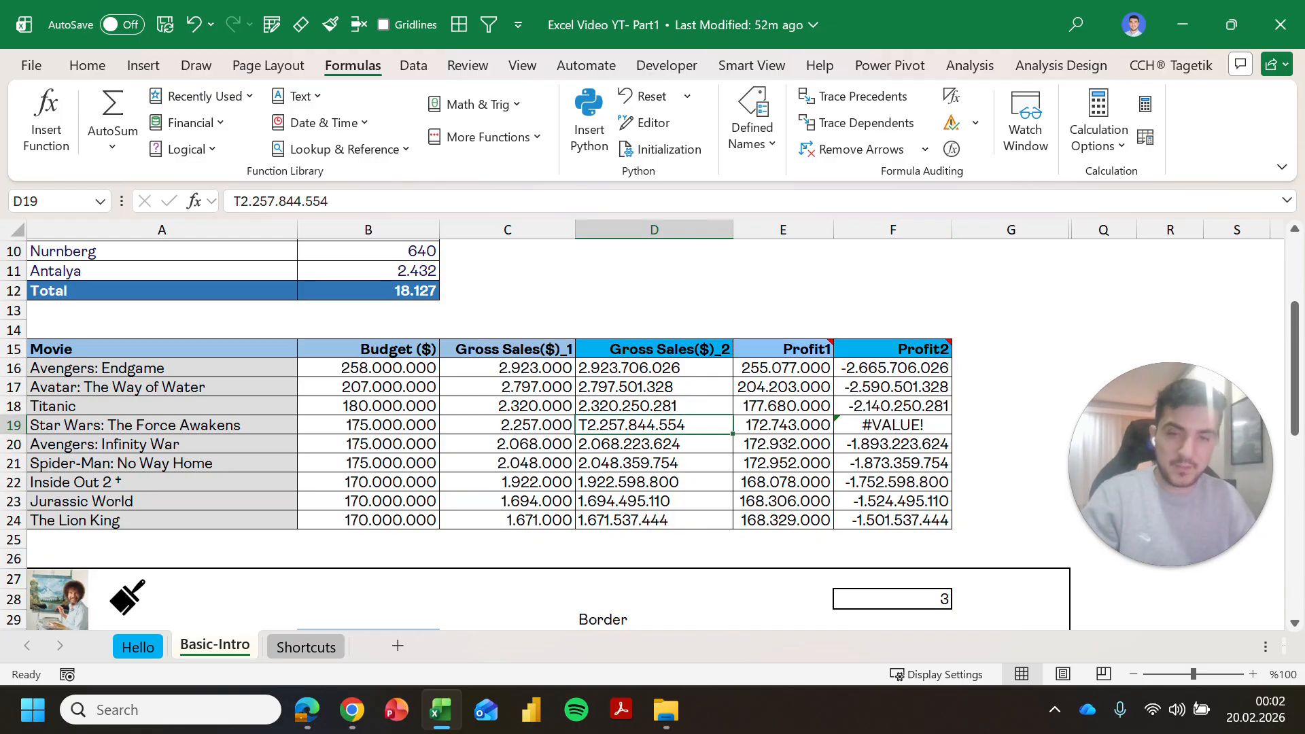
key(ctrl+h)
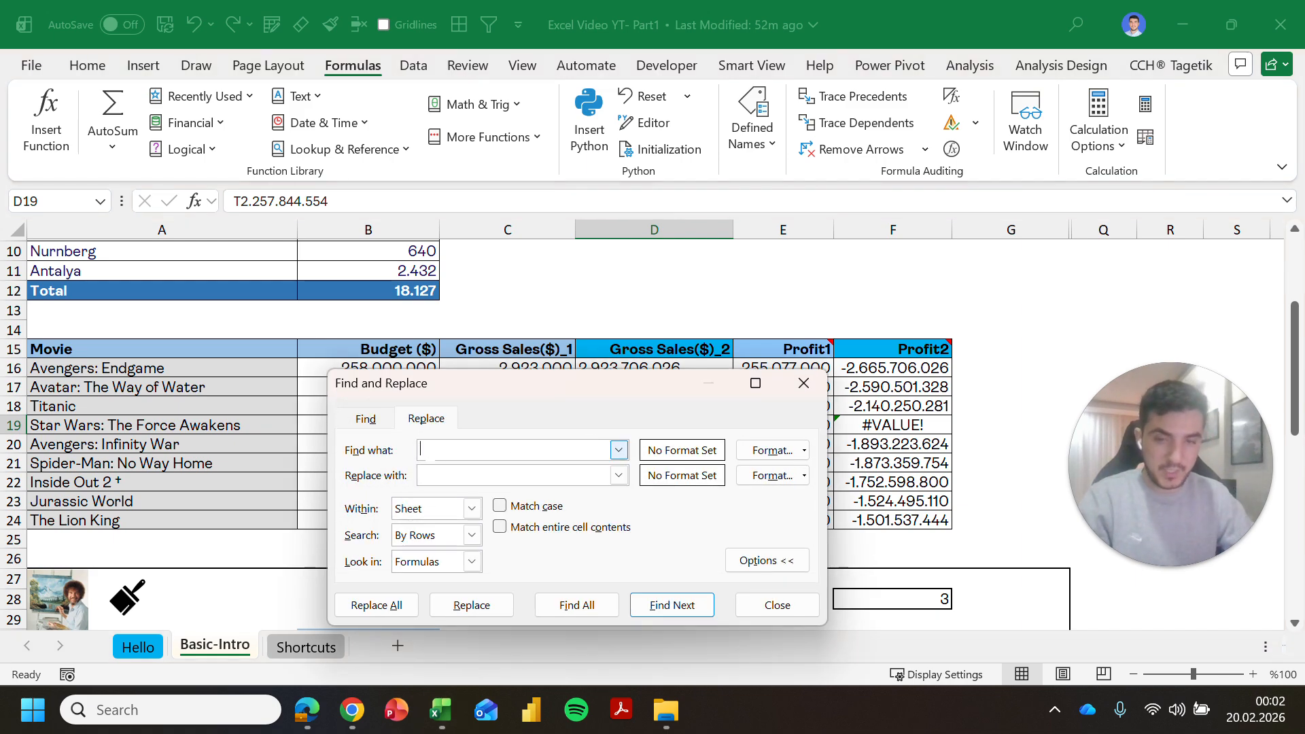
click(376, 605)
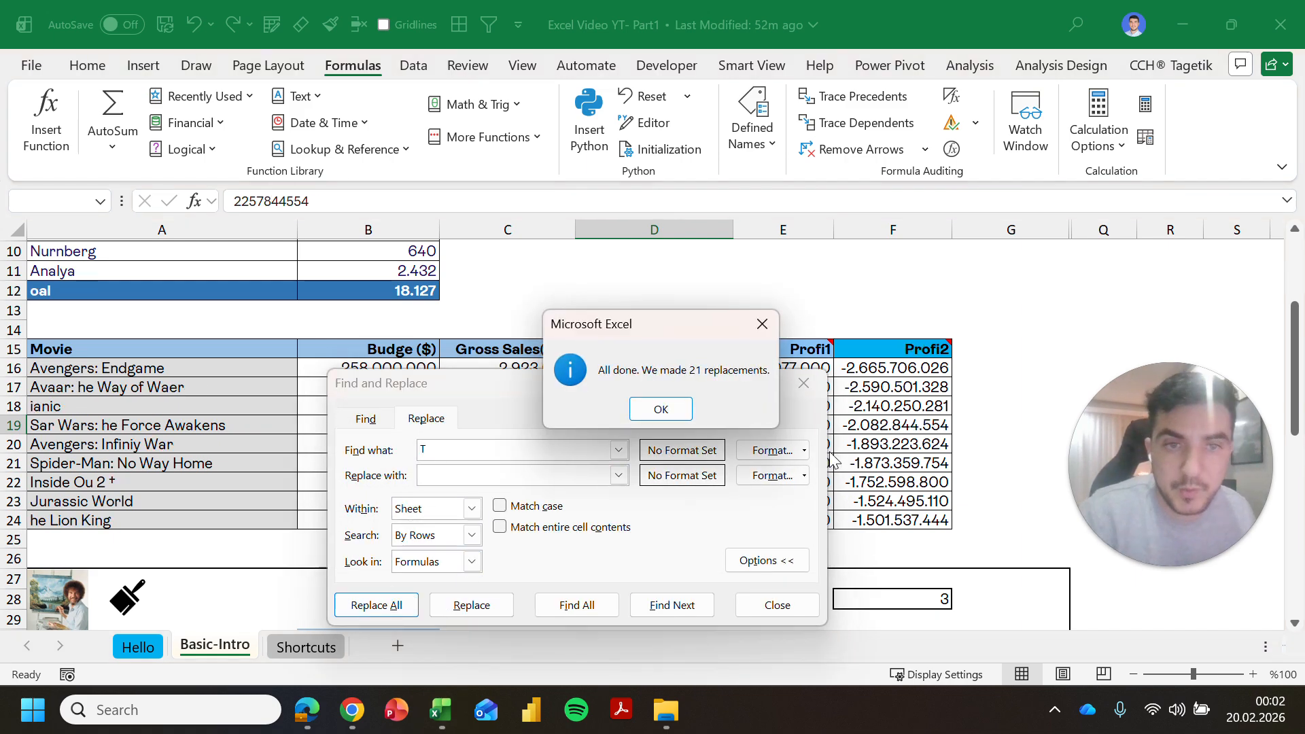
click(671, 408)
click(803, 384)
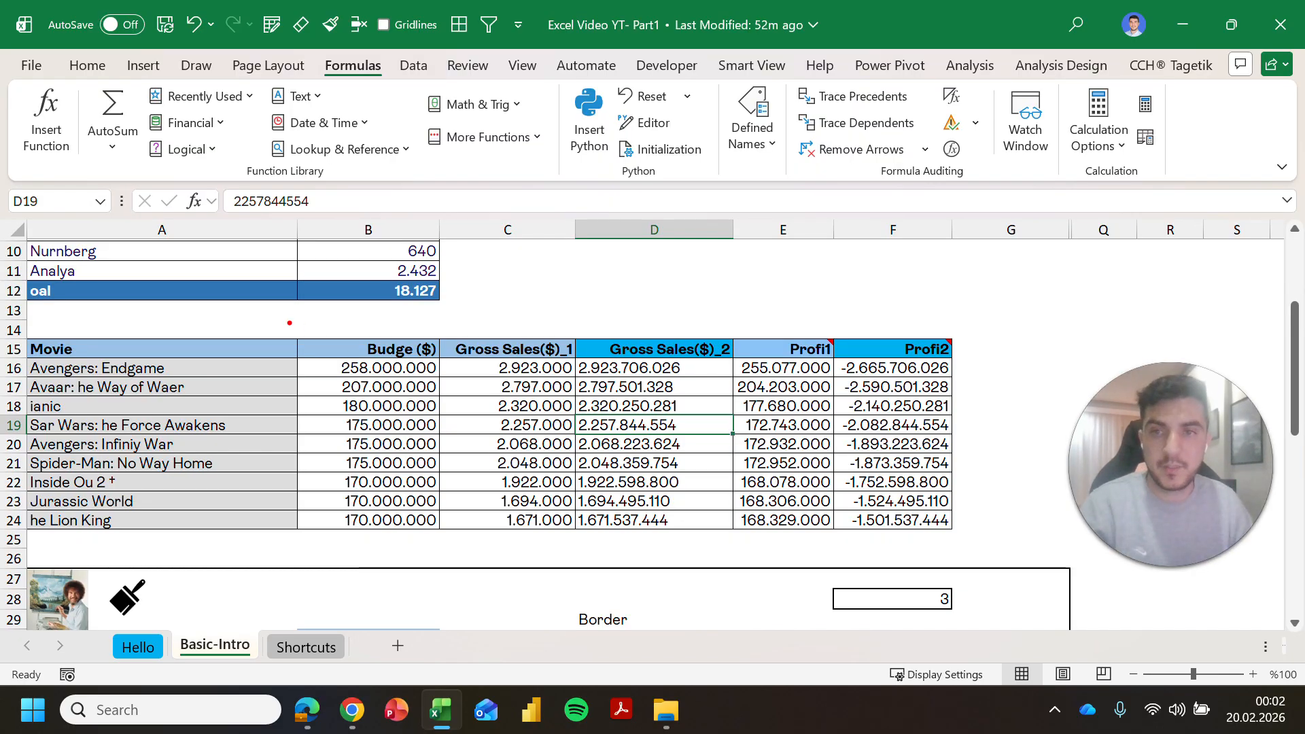
Step: Review the movie table and examine the color and border formatting exercise below it in B28:F36
drag(289, 320, 987, 534)
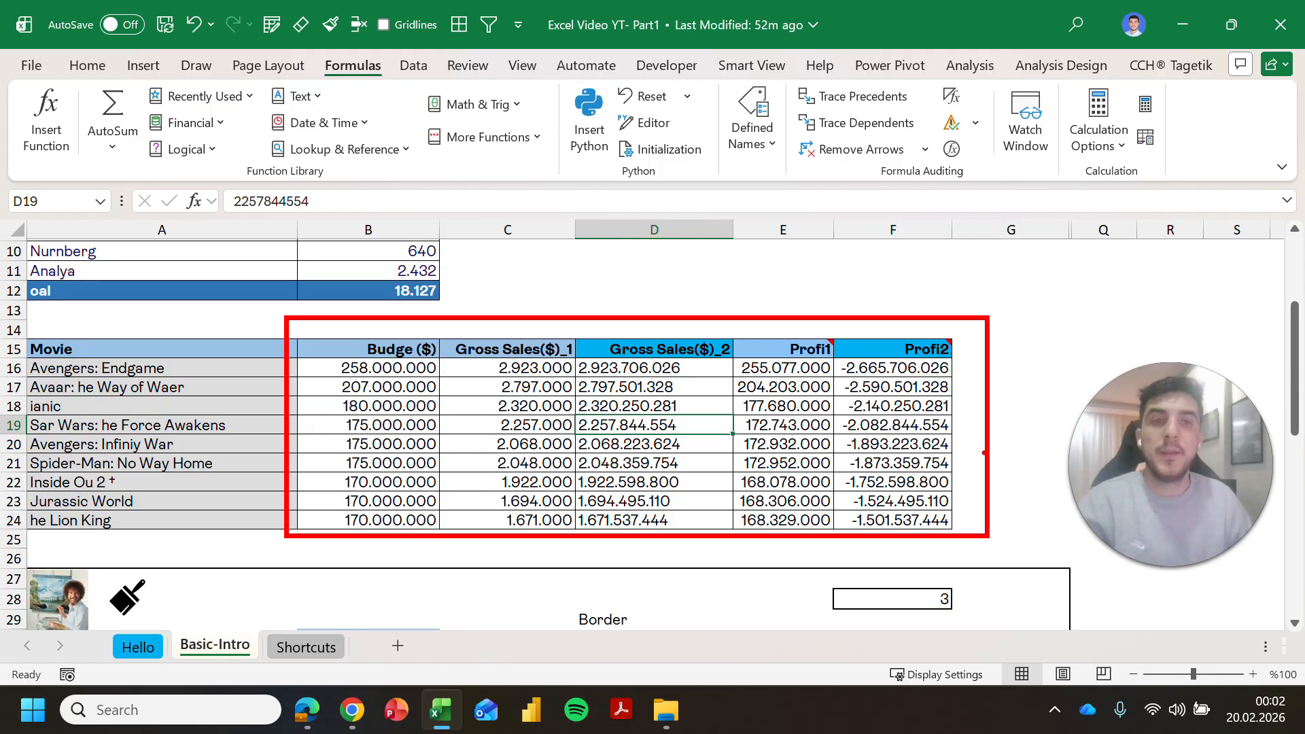
key(Escape)
scroll(985, 452, down, 2)
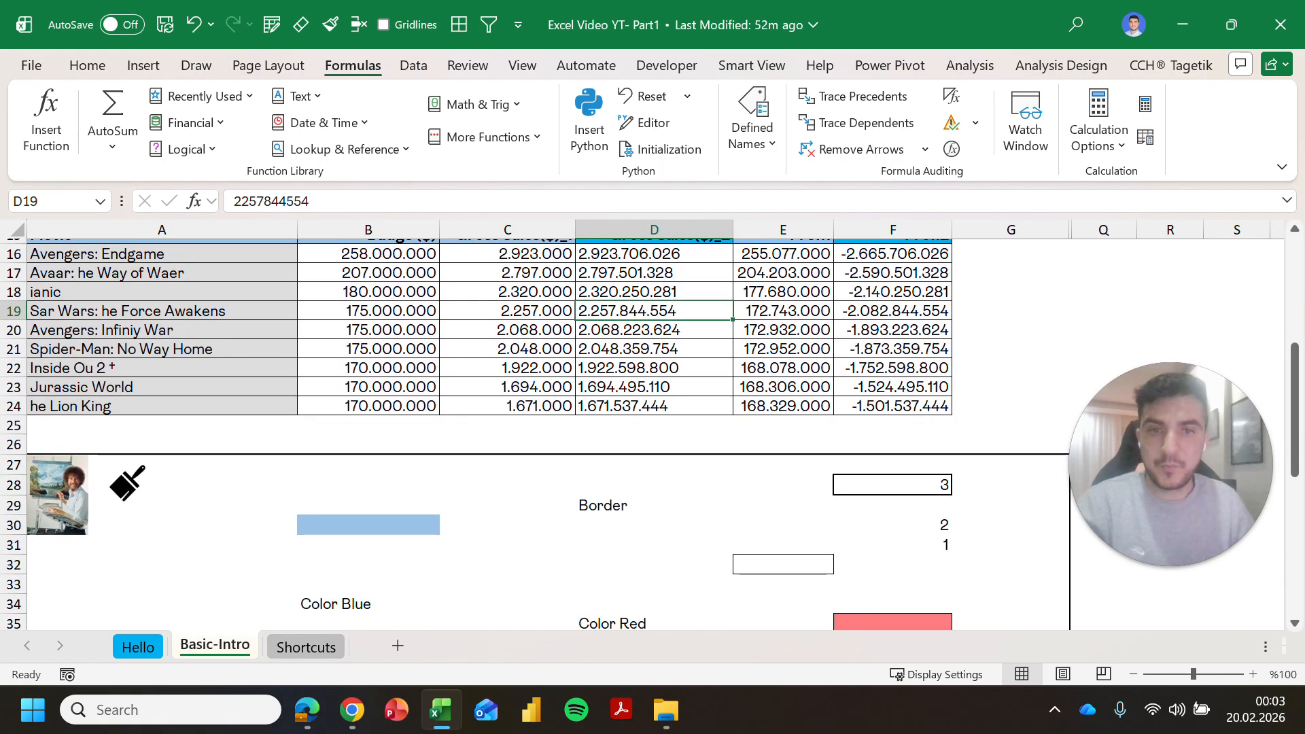
scroll(985, 452, down, 4)
scroll(985, 452, up, 2)
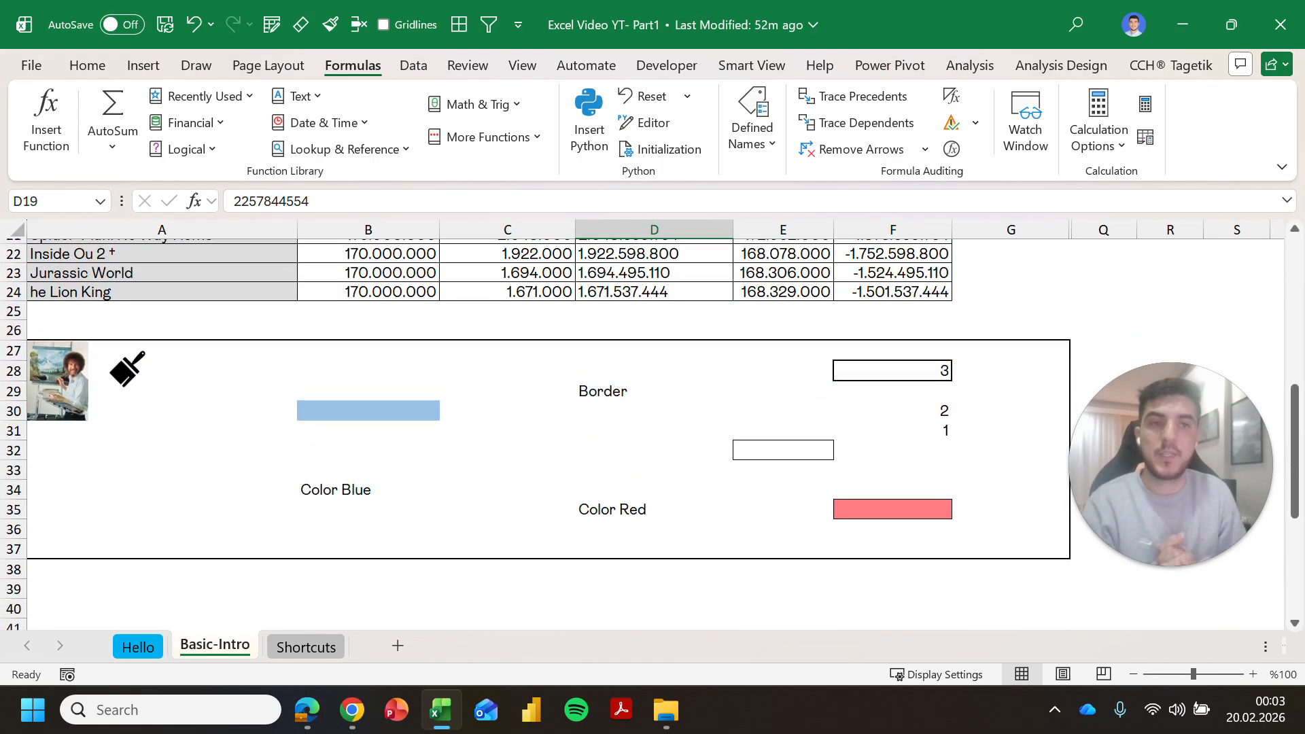
click(368, 411)
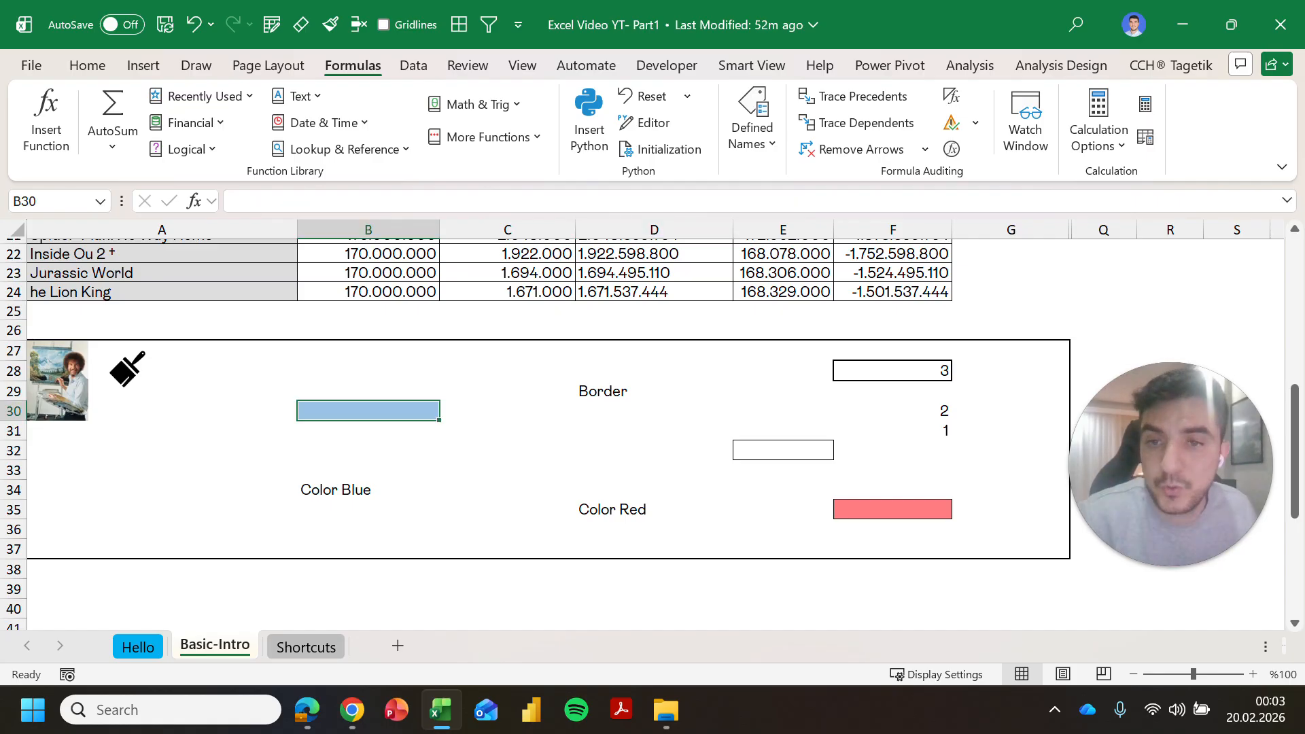
drag(368, 371, 892, 530)
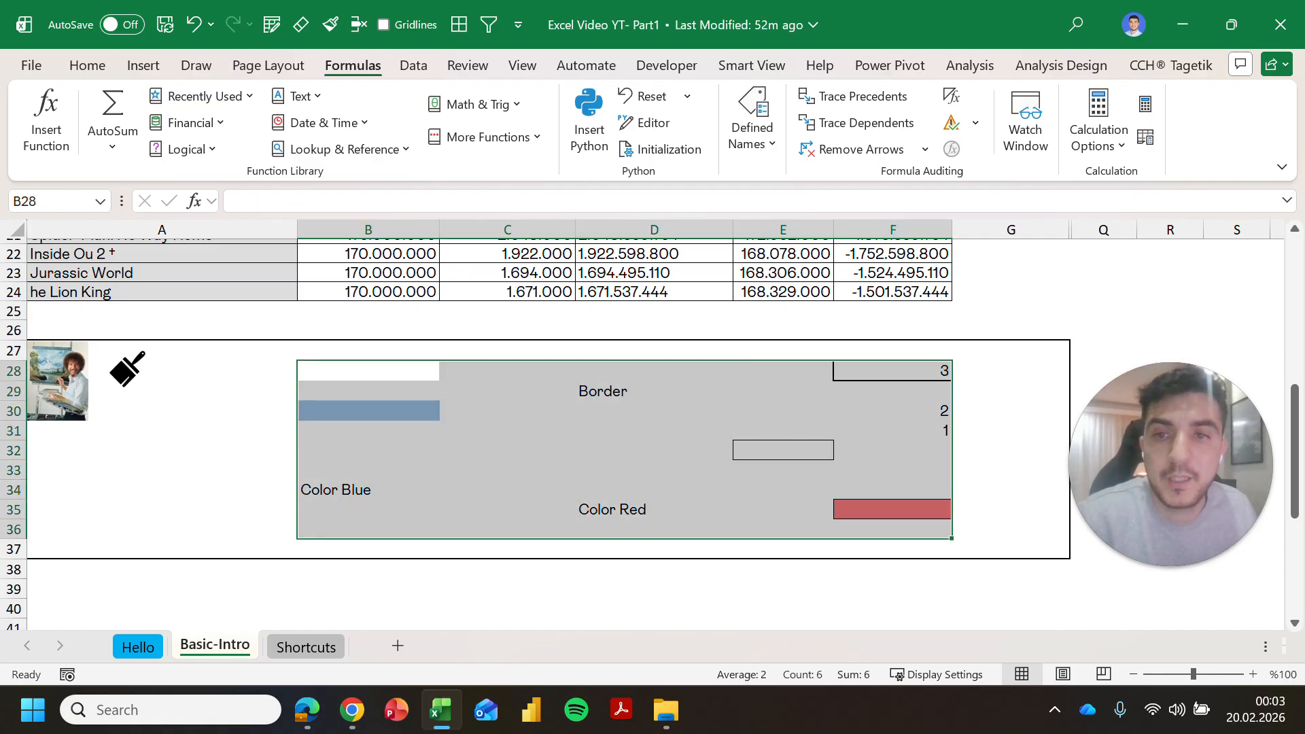
click(368, 431)
click(369, 490)
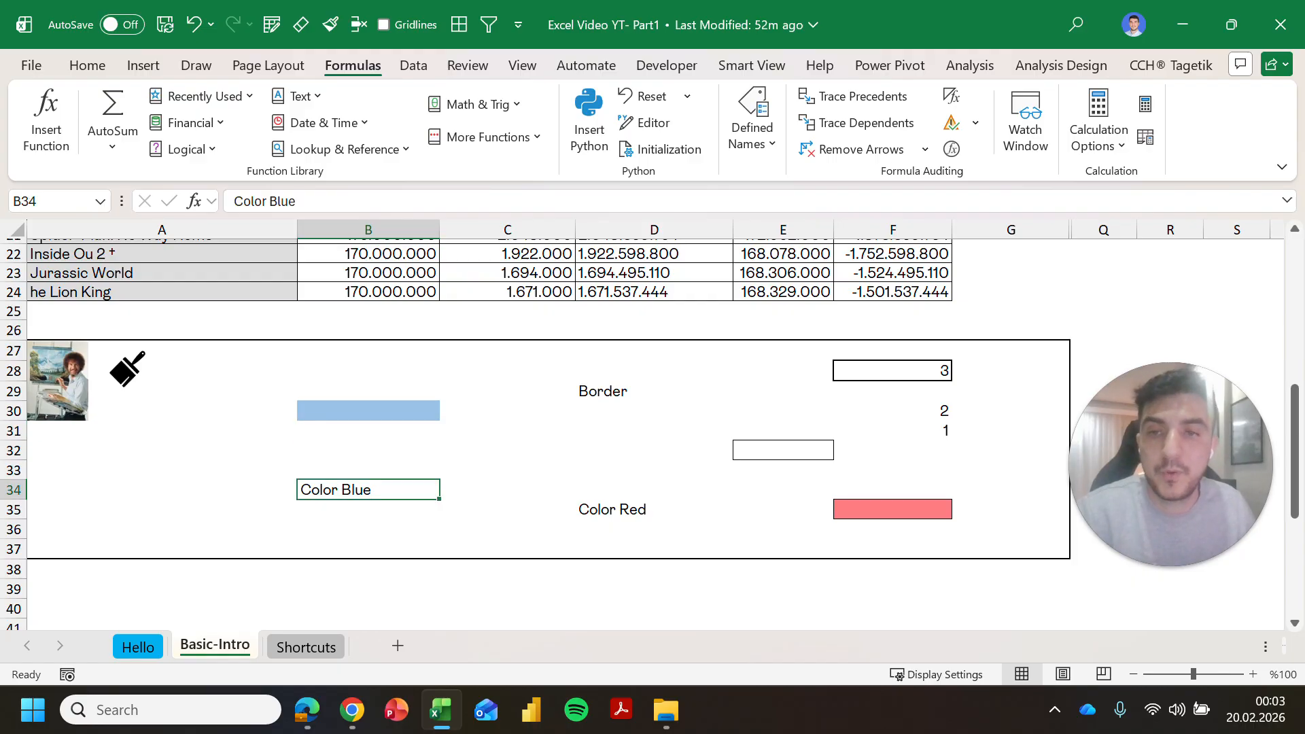
Step: Copy the blue fill formatting from B30 onto the Color Blue cell B34 with Format Painter
click(368, 411)
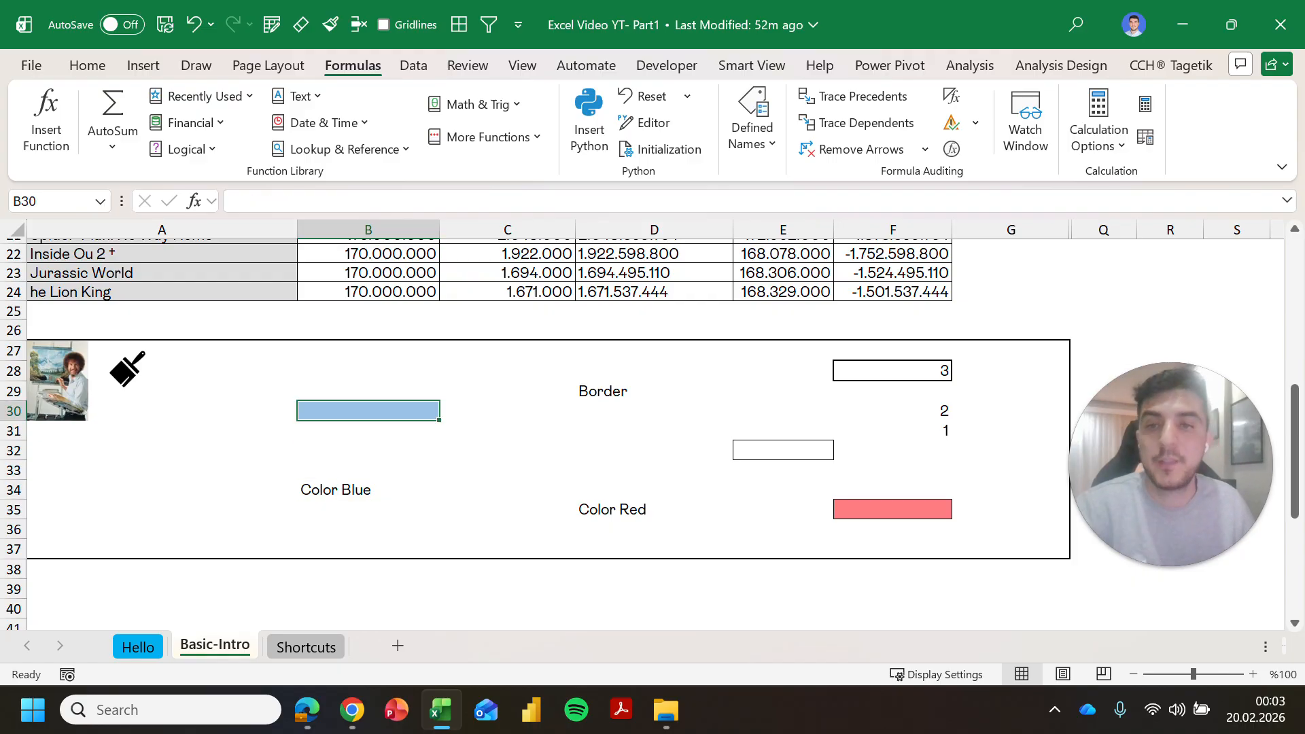
click(85, 68)
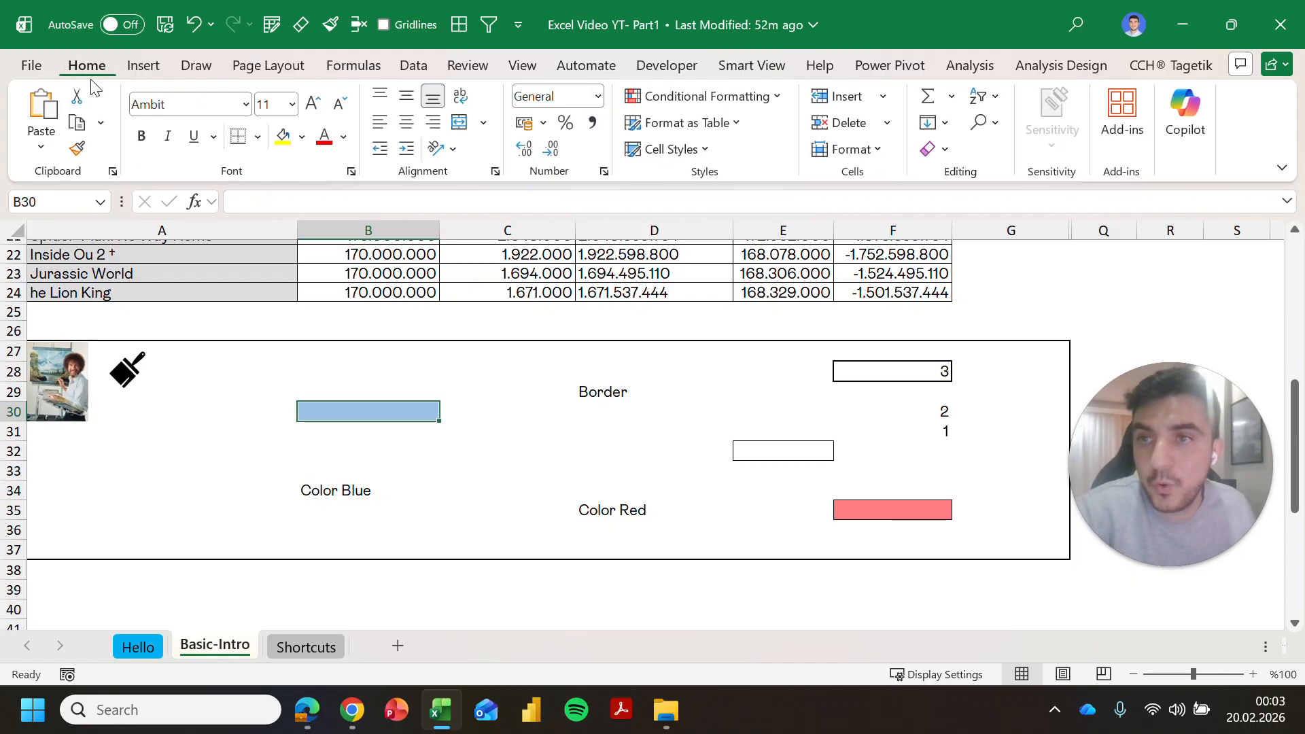
click(80, 150)
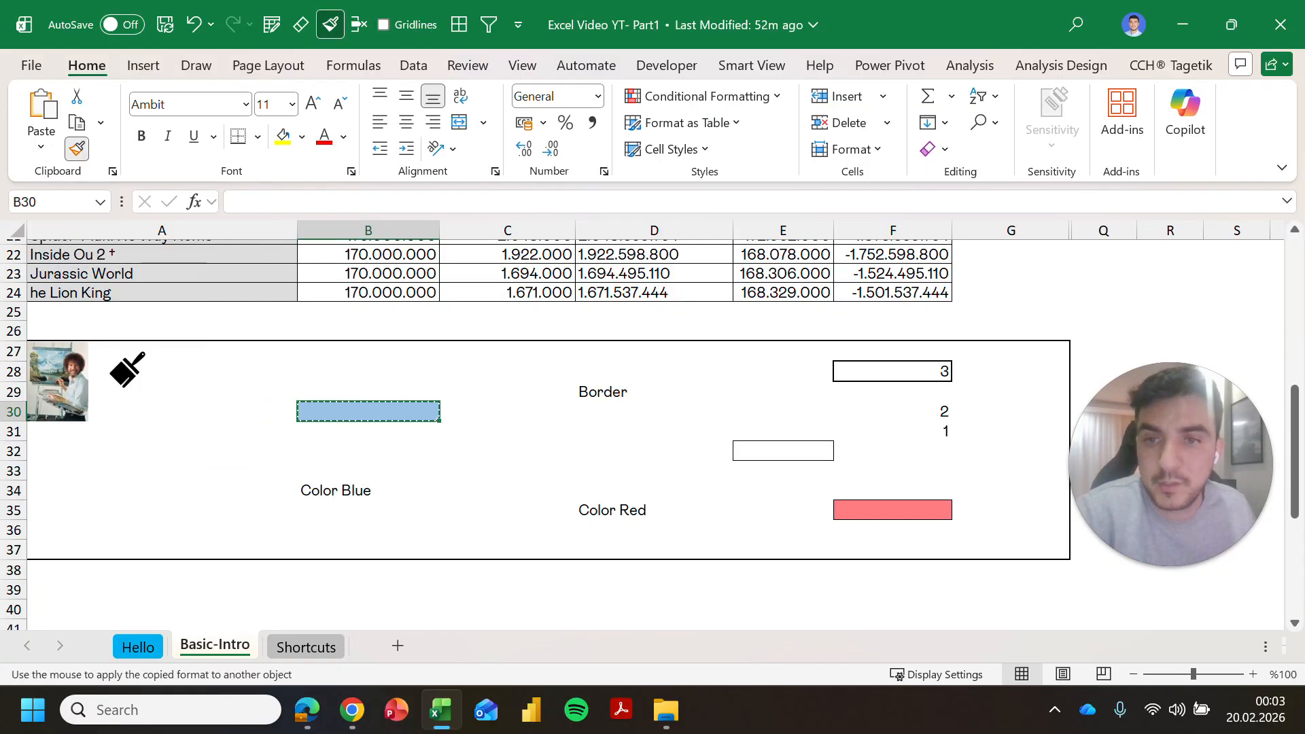
click(368, 490)
click(507, 490)
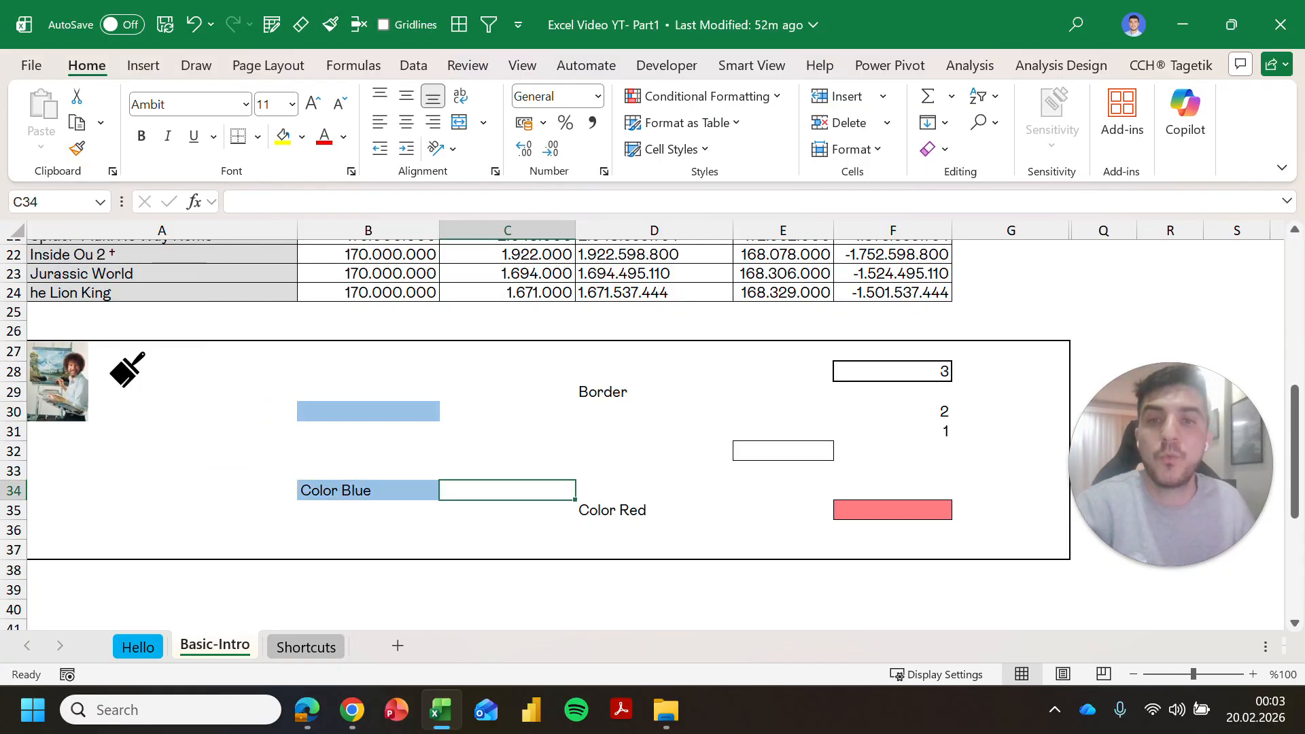
Step: Apply B30's blue formatting repeatedly with a locked Format Painter to B39, C41, D40, B42, A40, D42, E40 and E41
click(369, 411)
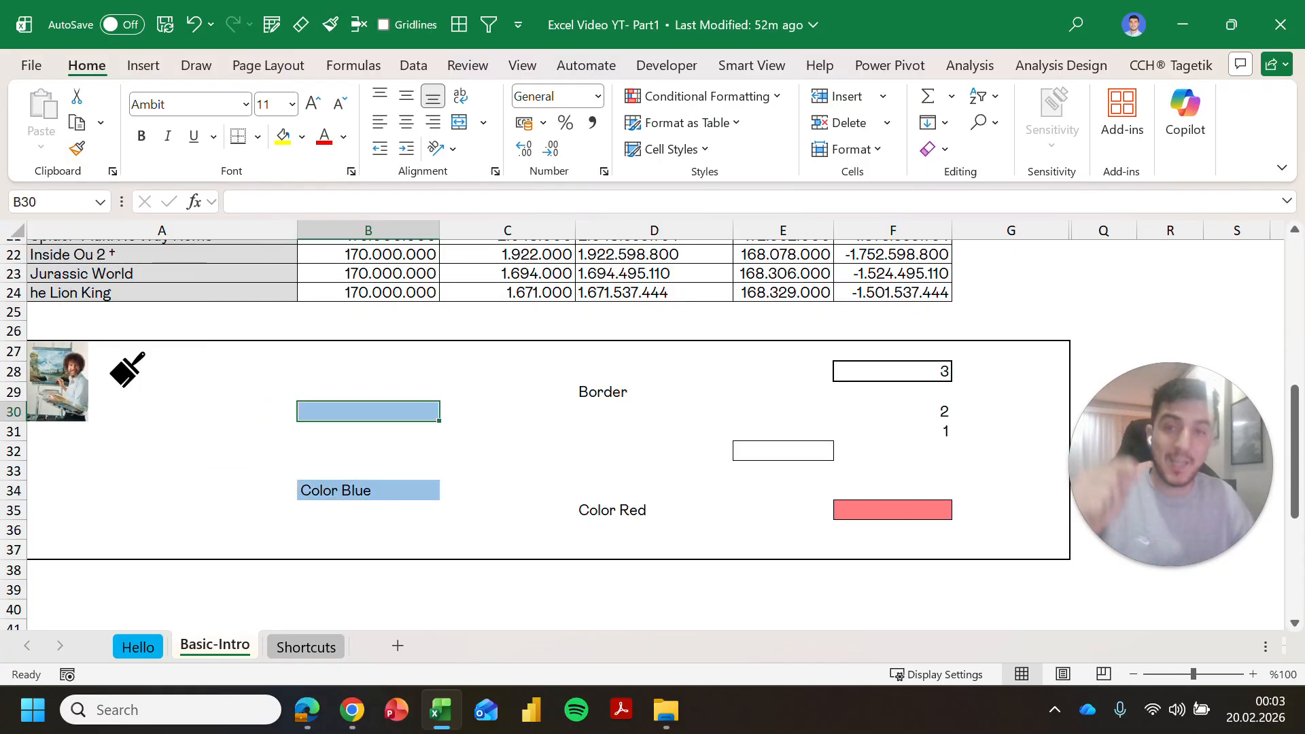
double_click(79, 150)
scroll(544, 435, down, 1)
click(368, 532)
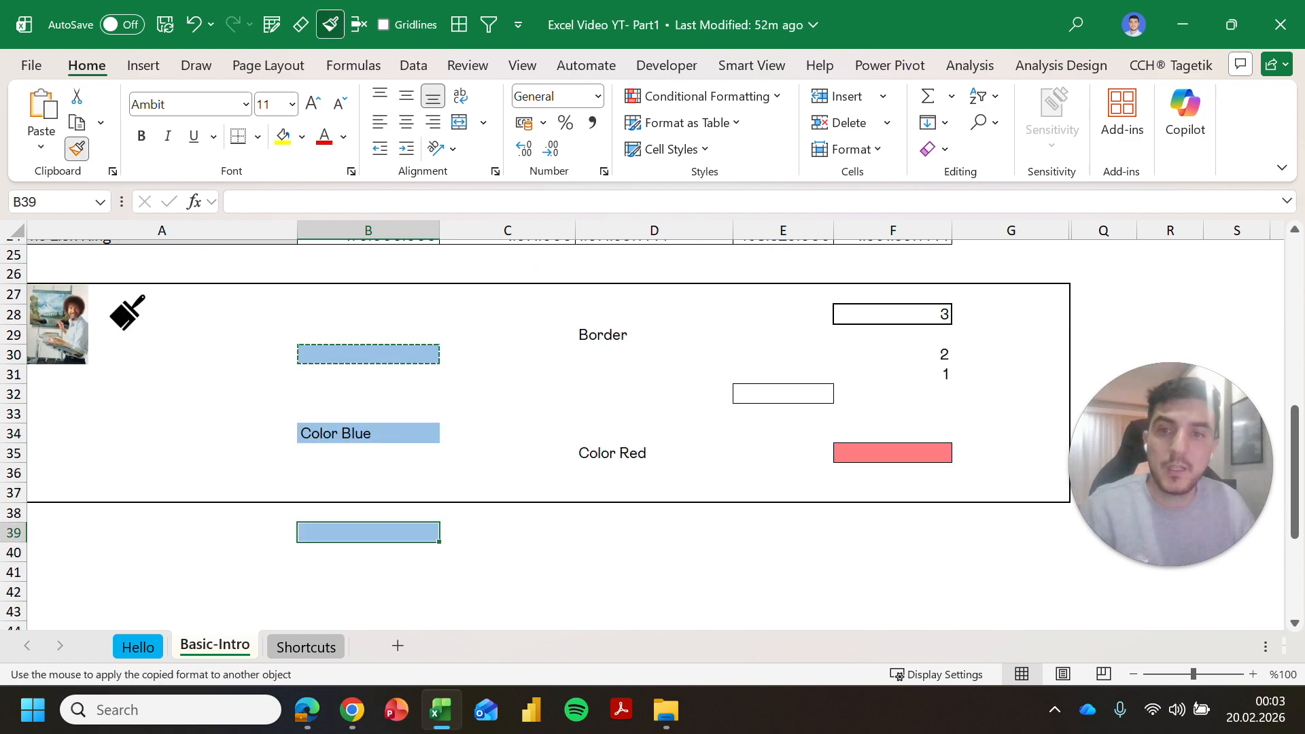
click(506, 572)
click(653, 552)
click(369, 591)
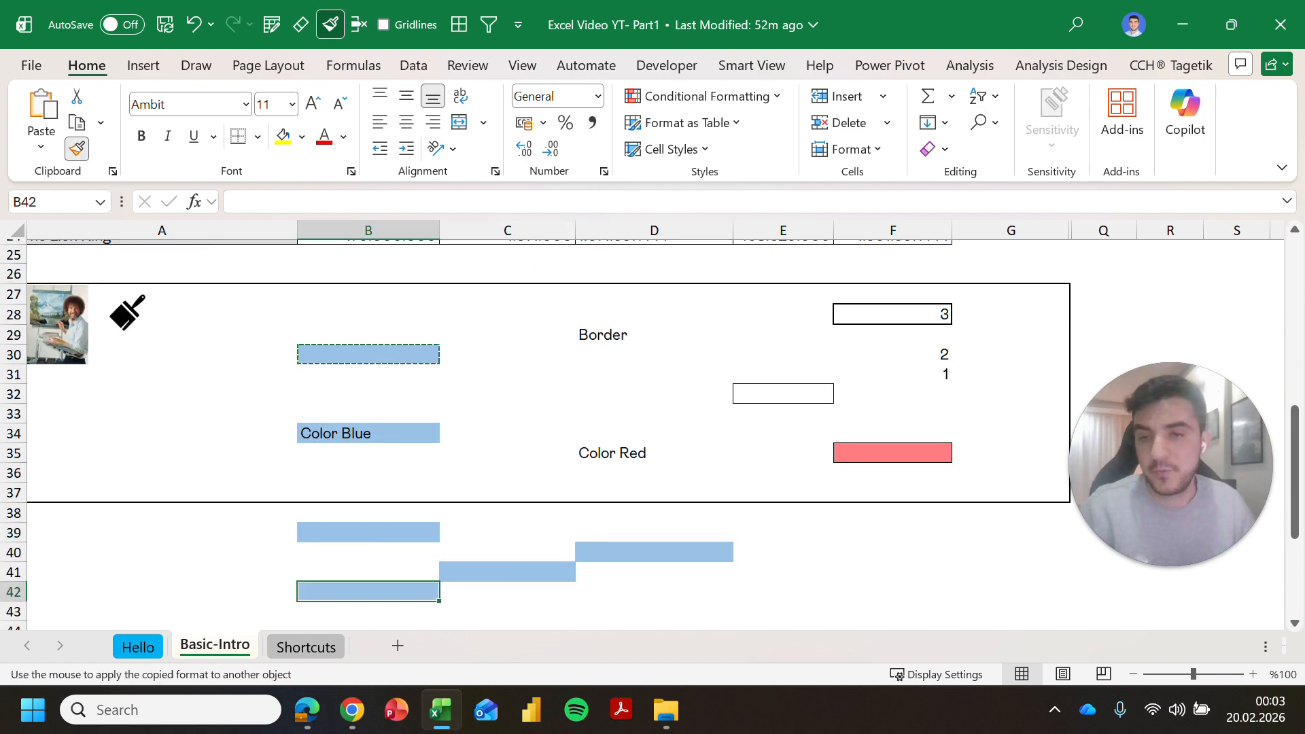
click(161, 552)
click(654, 591)
click(783, 551)
click(782, 572)
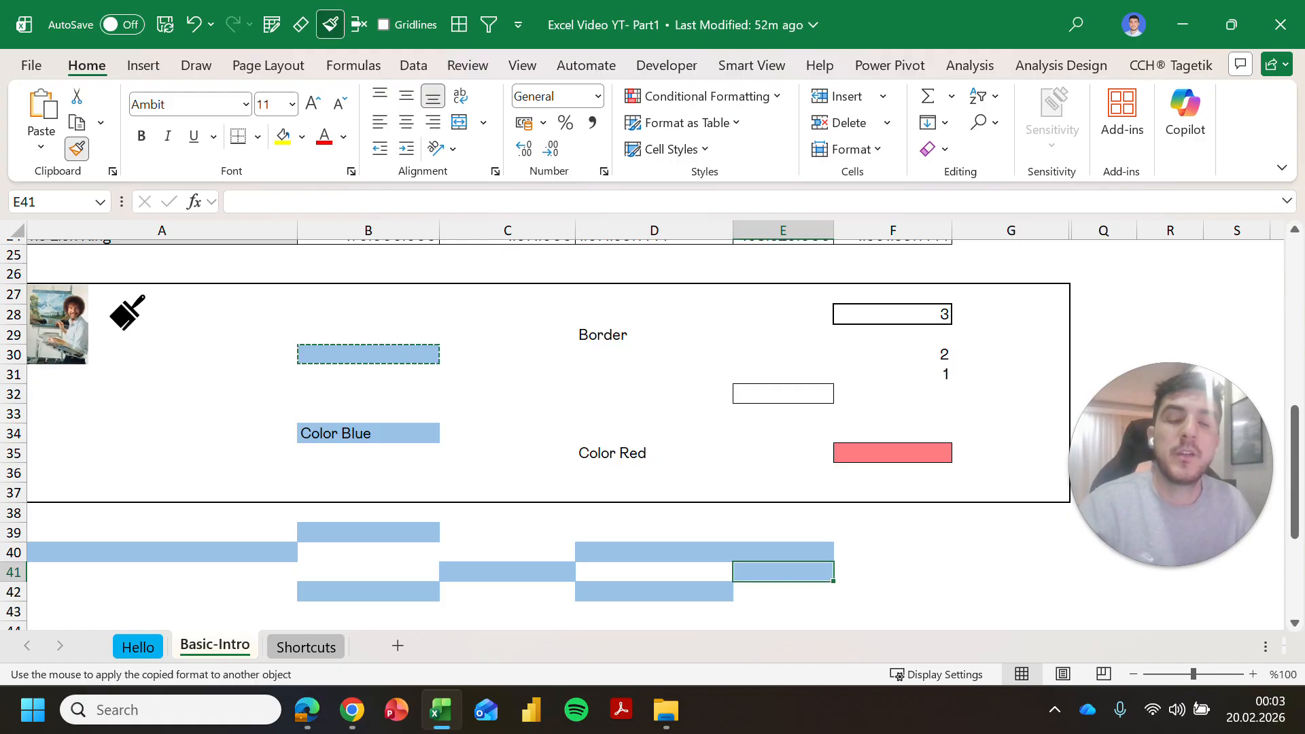
key(Escape)
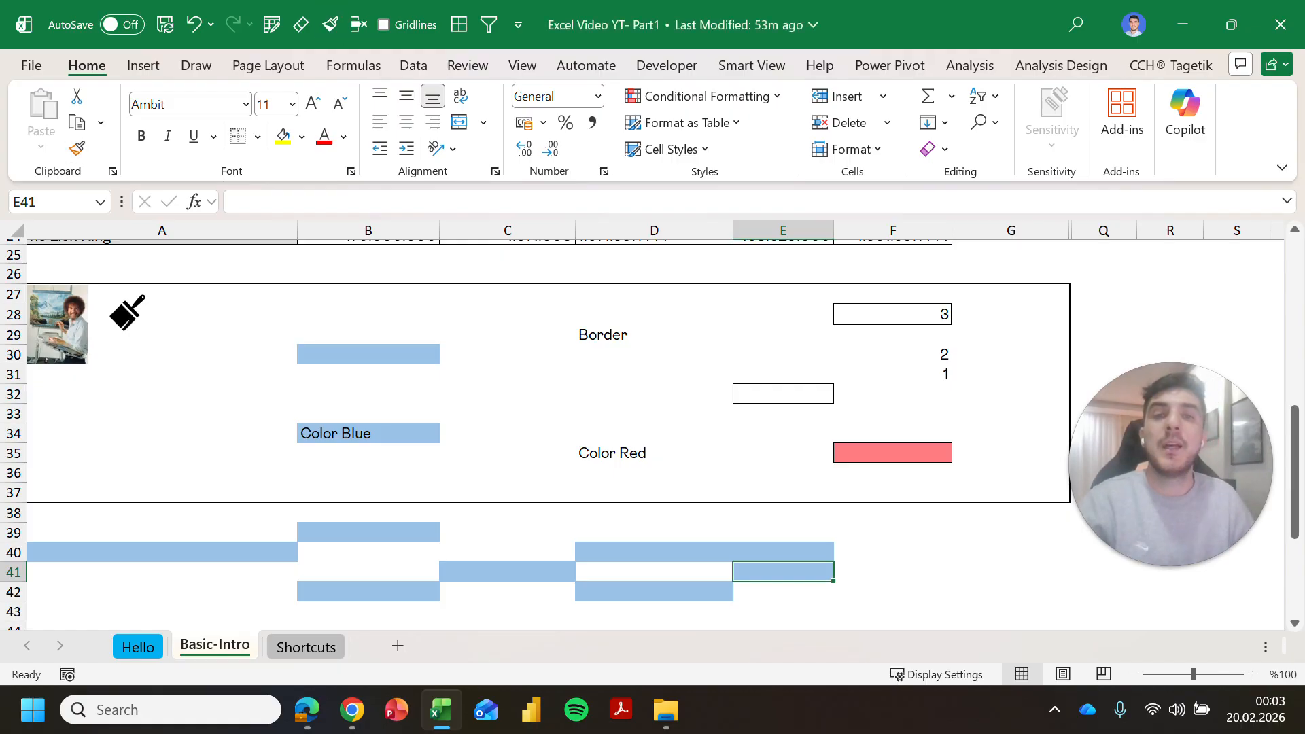
Step: Copy the red cell F35 and paste only its formats onto the Color Red cell D35 using Paste Special
click(654, 453)
click(783, 453)
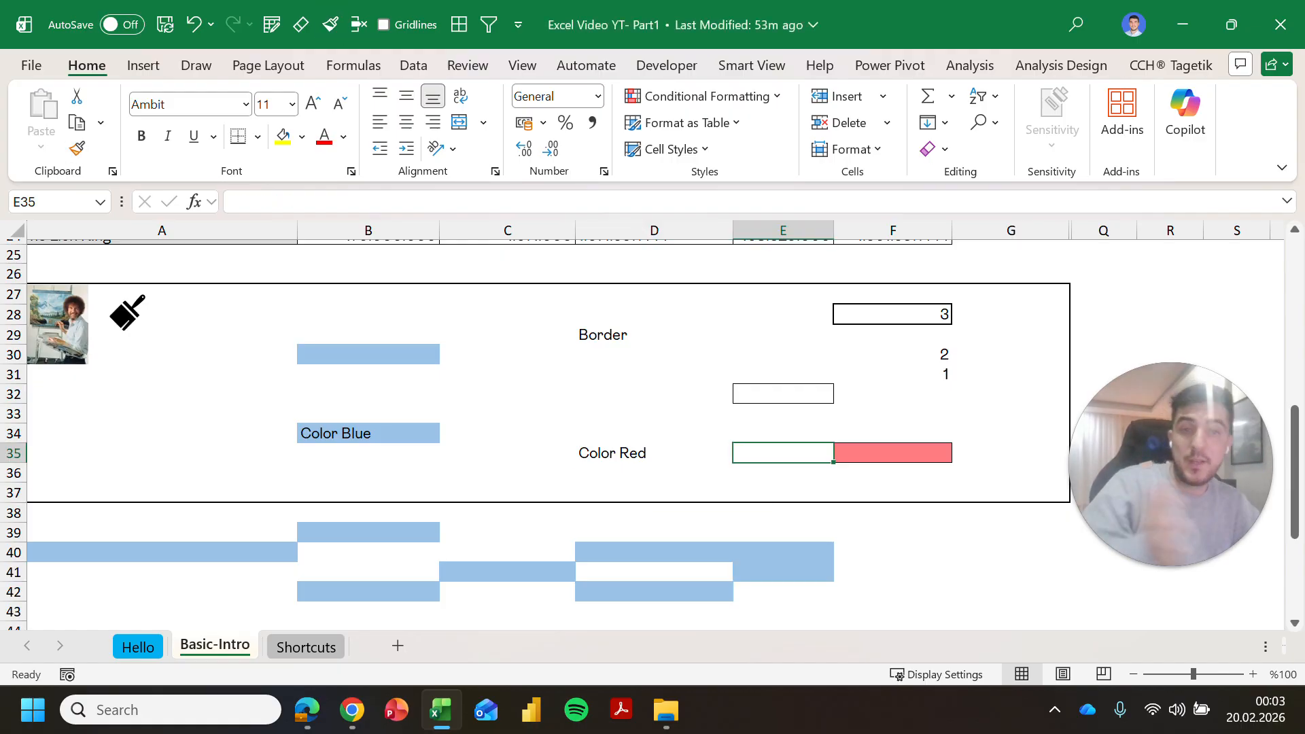
click(653, 453)
click(783, 453)
click(892, 453)
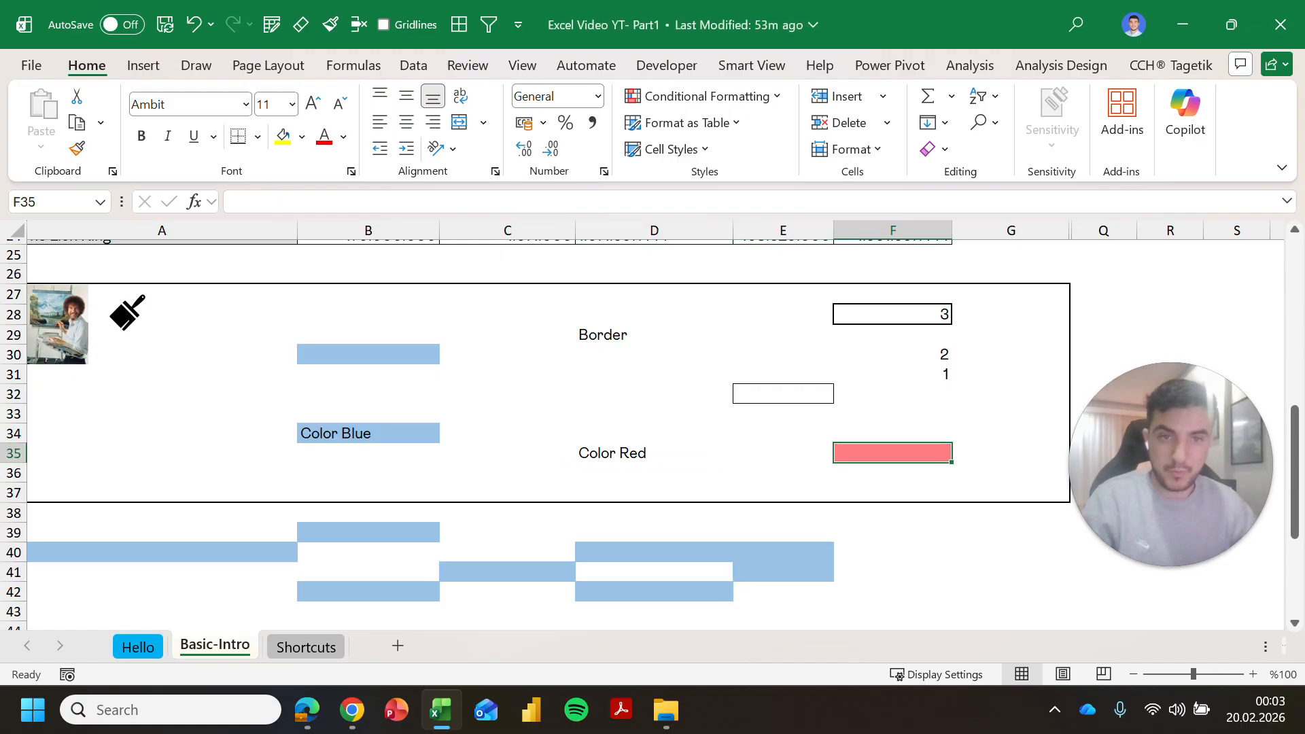
key(ctrl+c)
key(Left)
key(Left)
key(Left)
key(Right)
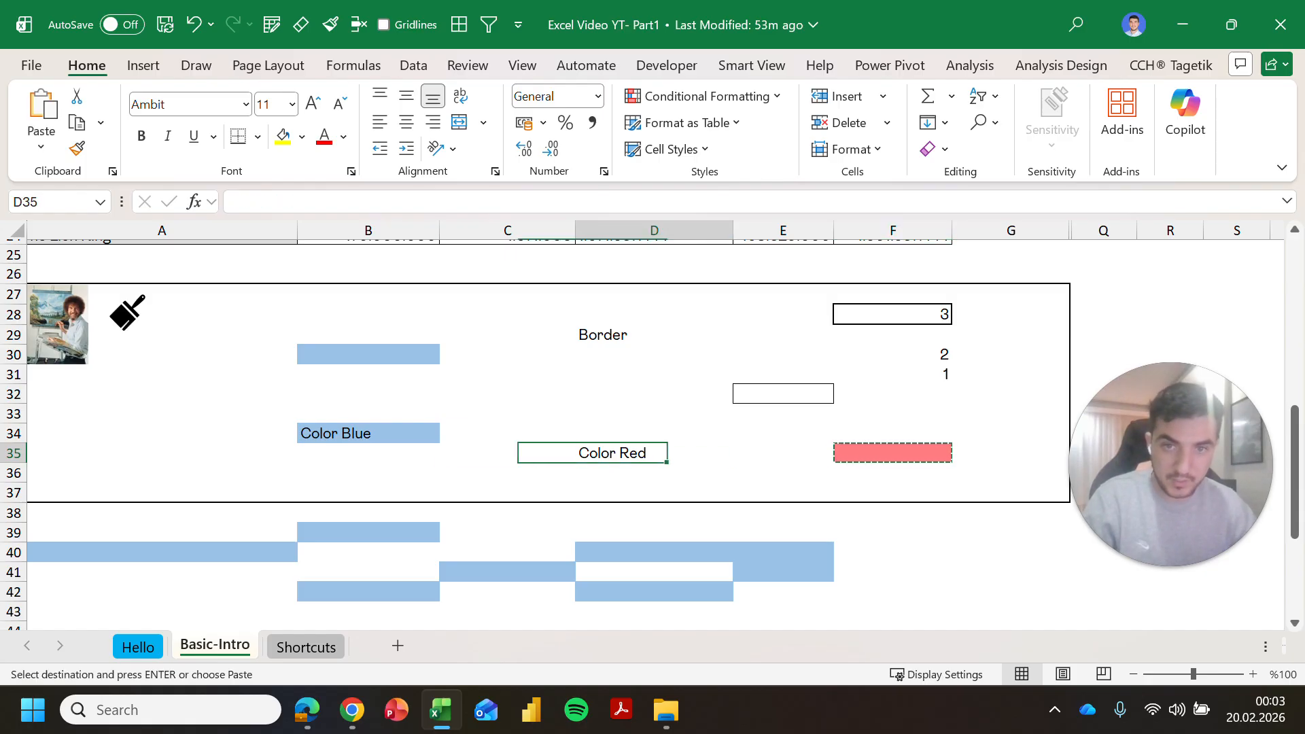
key(ctrl+alt+v)
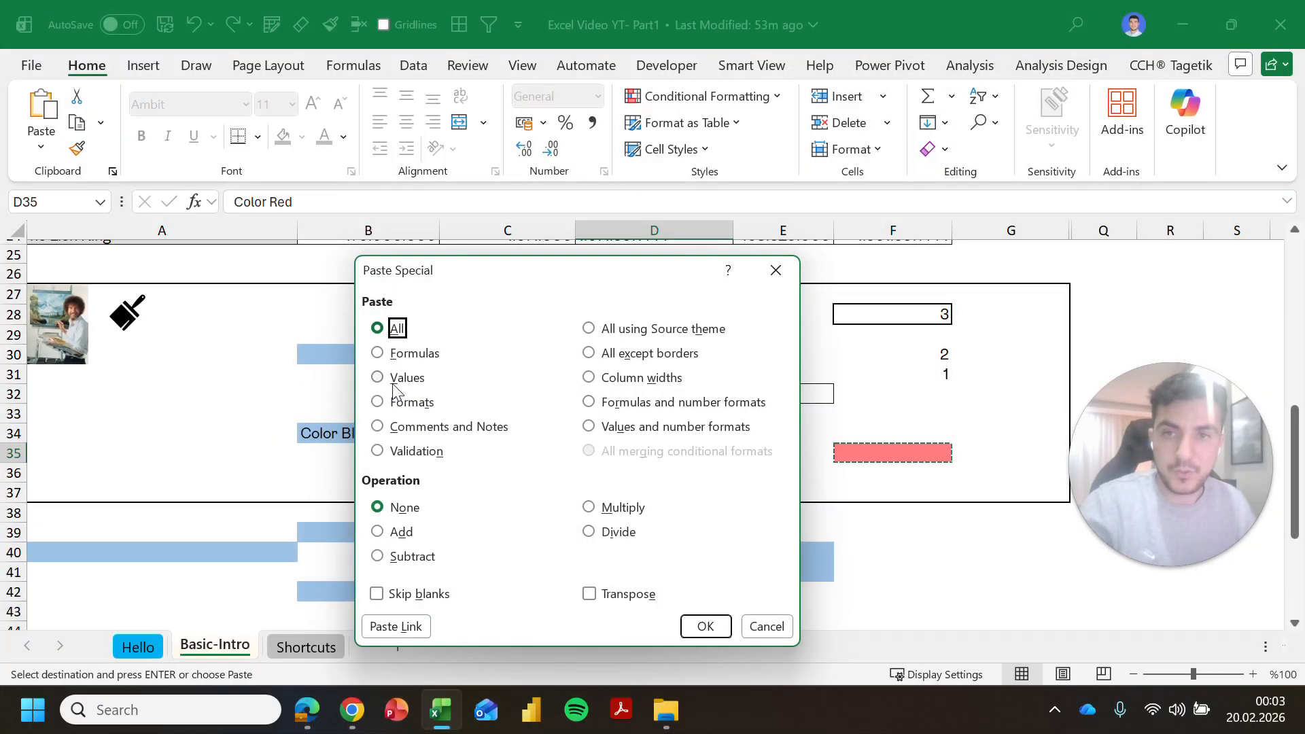
click(412, 396)
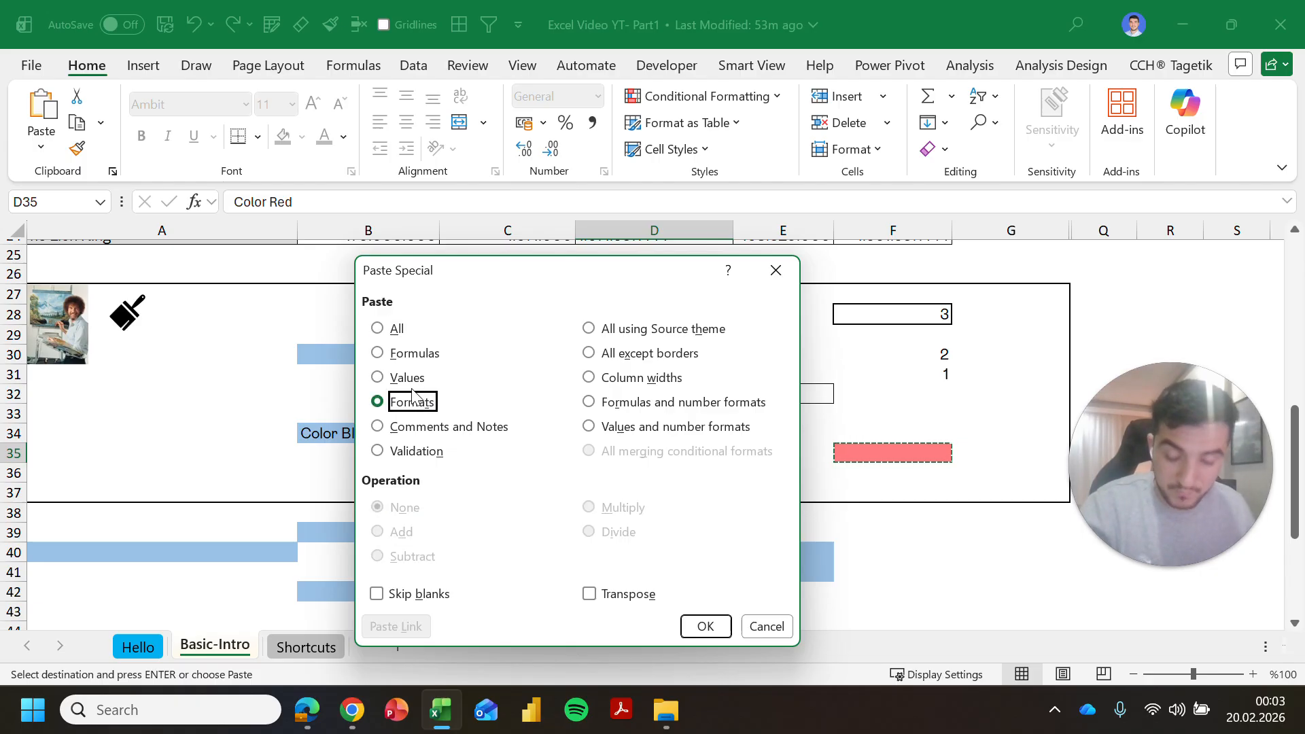
key(v)
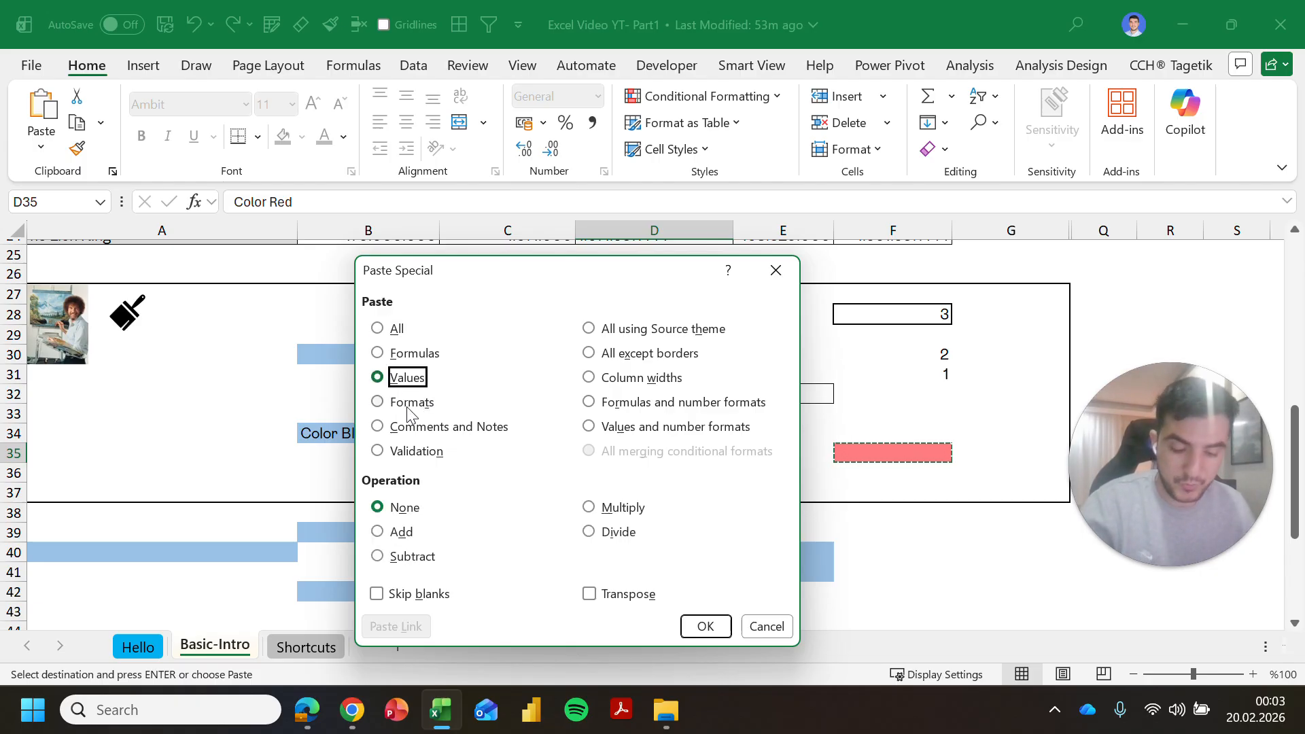
click(417, 408)
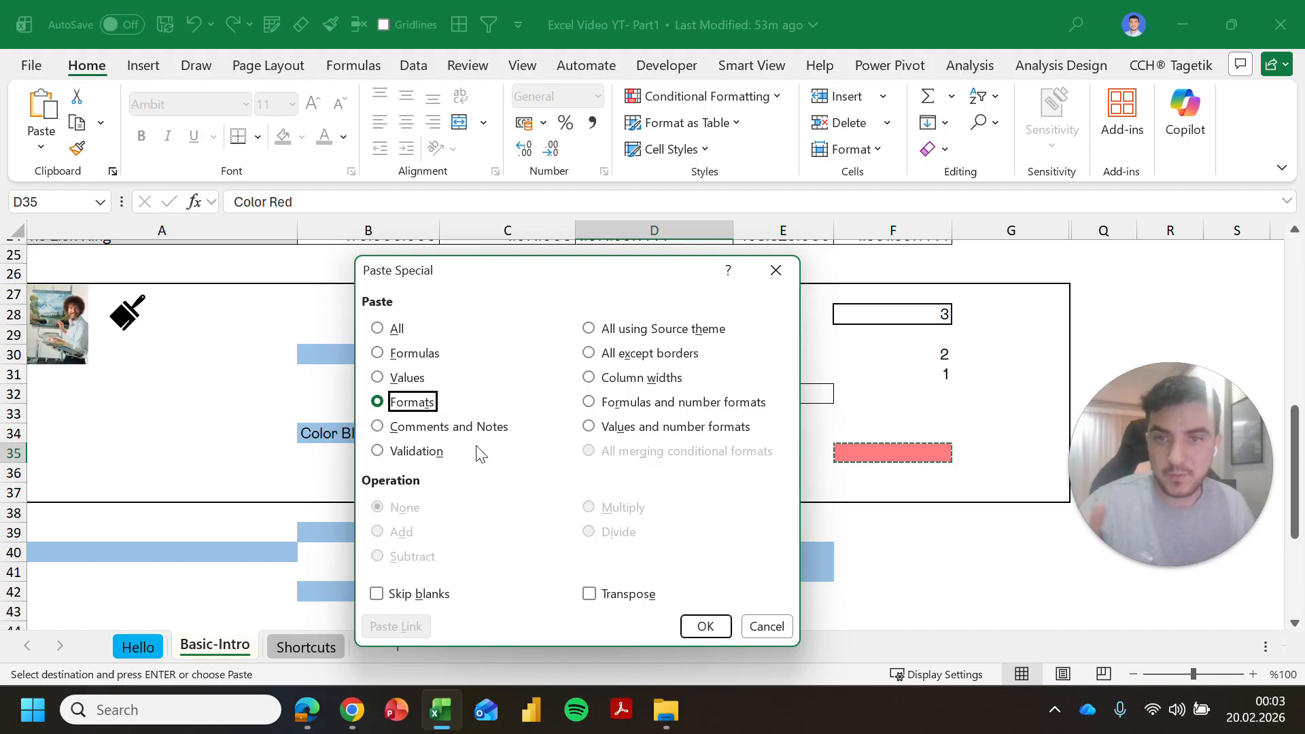
click(705, 627)
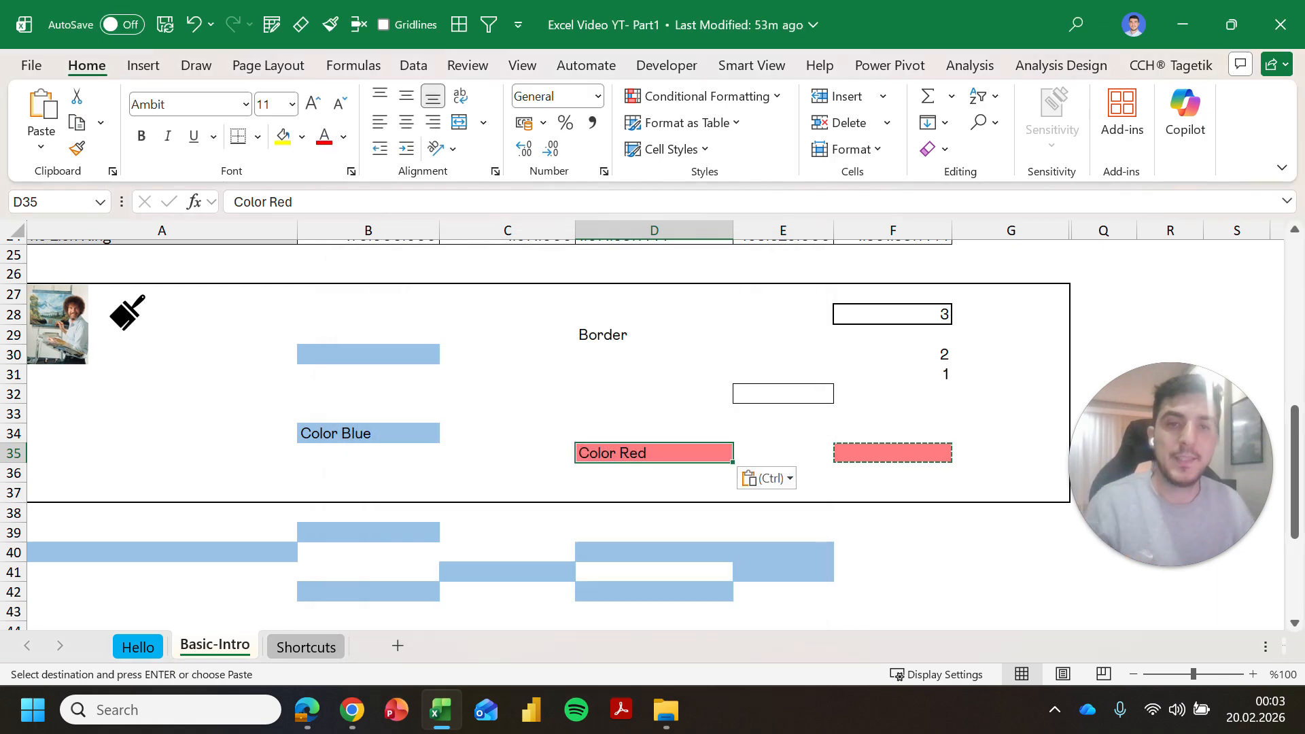
key(Up)
key(Up)
key(Up)
key(Up)
key(Up)
key(Up)
scroll(649, 435, down, 1)
key(Down)
key(Down)
key(Down)
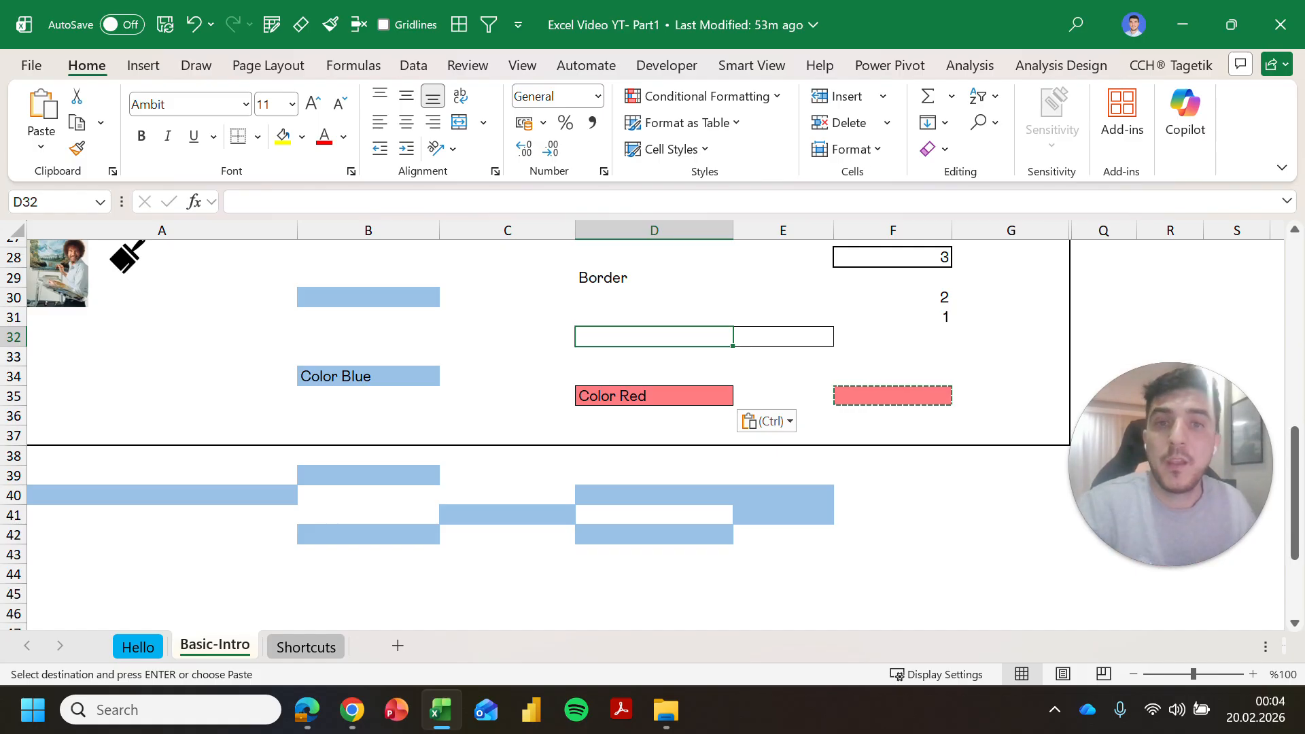
click(653, 318)
click(638, 555)
click(526, 554)
click(638, 317)
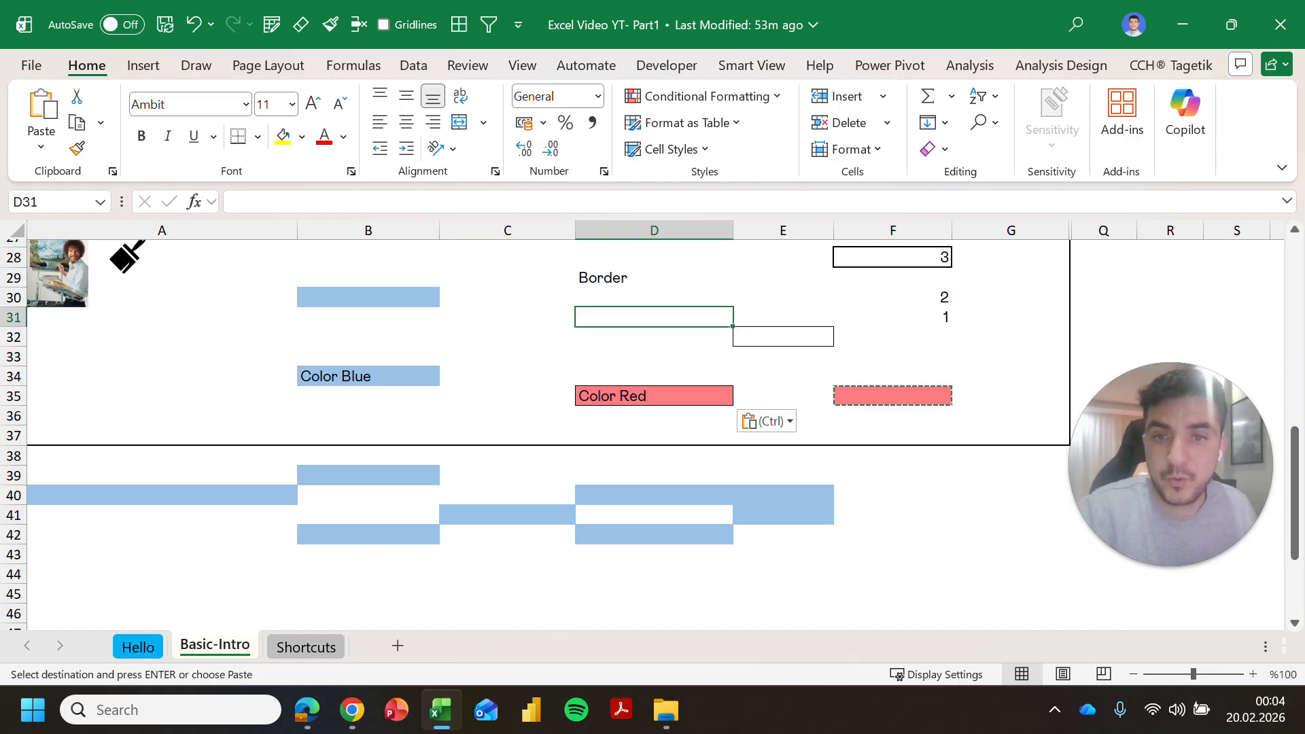
Step: Apply all borders to C44 and repeat the same border on E44, G42:G43, F43, F40 and C43
click(507, 573)
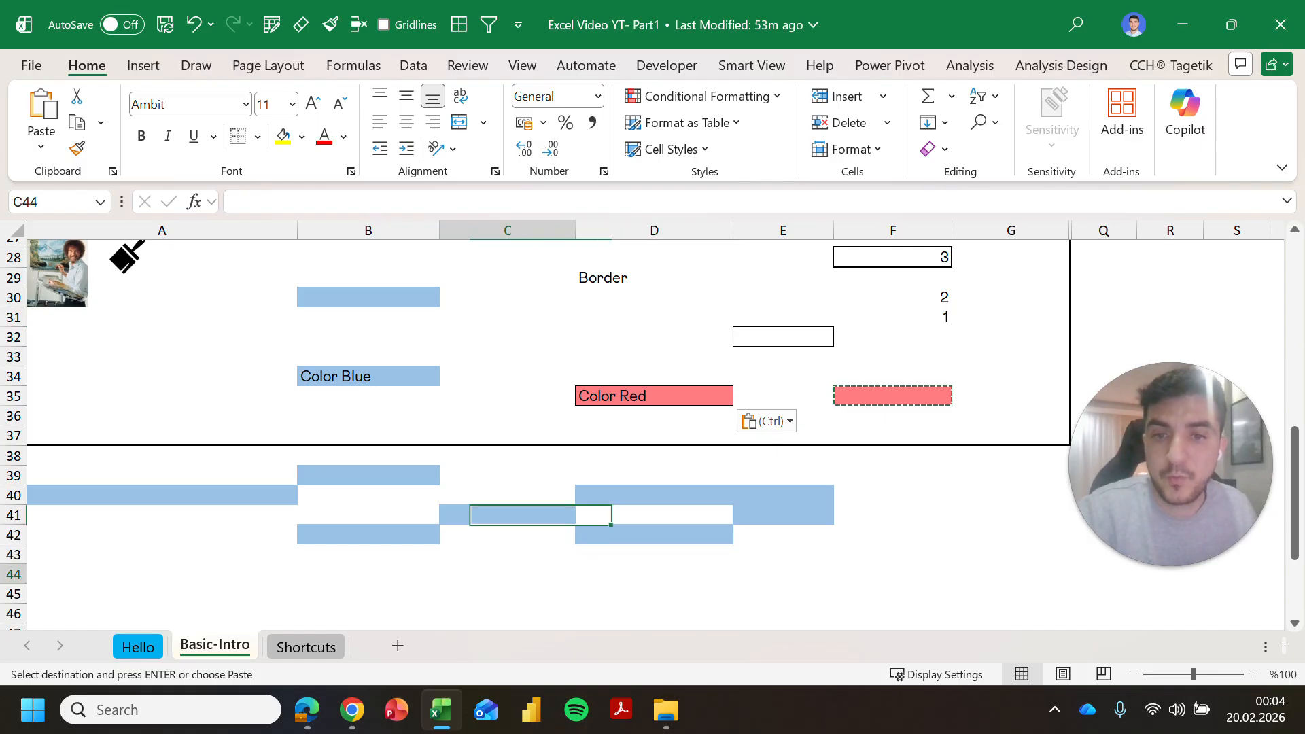
click(258, 140)
click(334, 350)
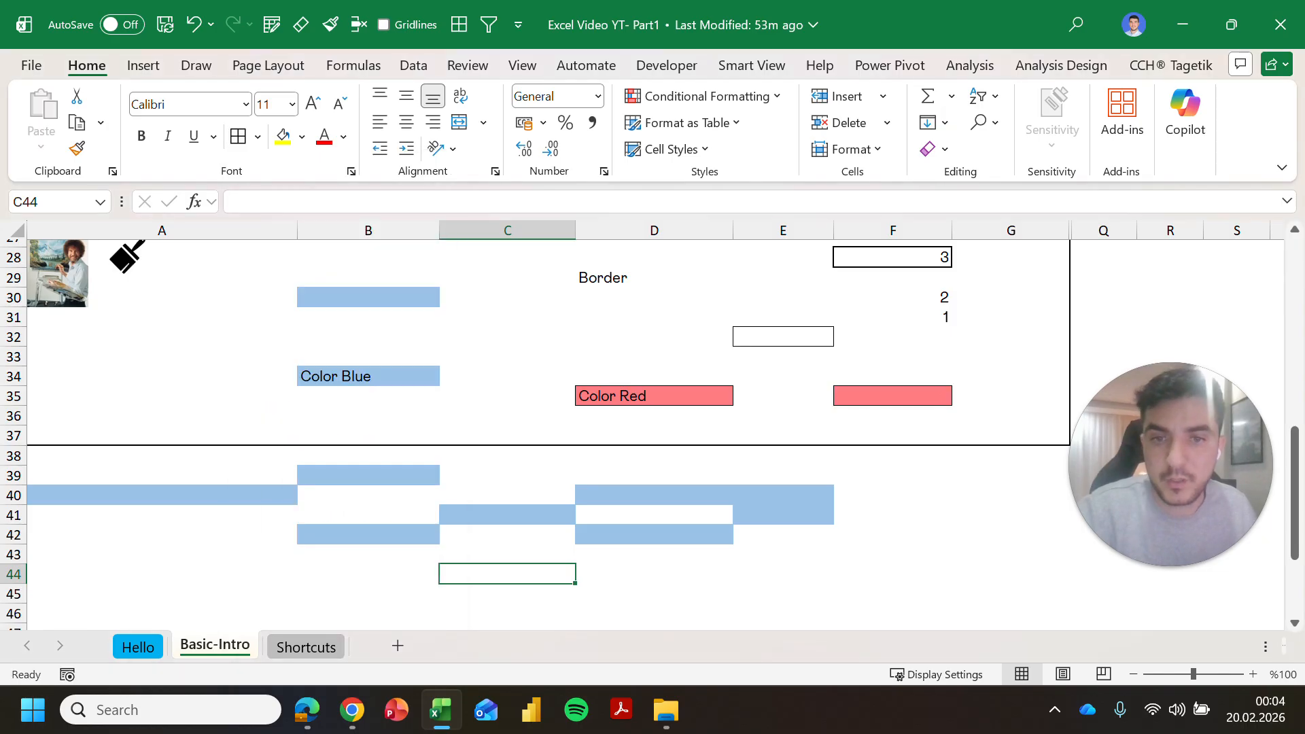
click(783, 574)
key(F4)
drag(1010, 554, 1010, 534)
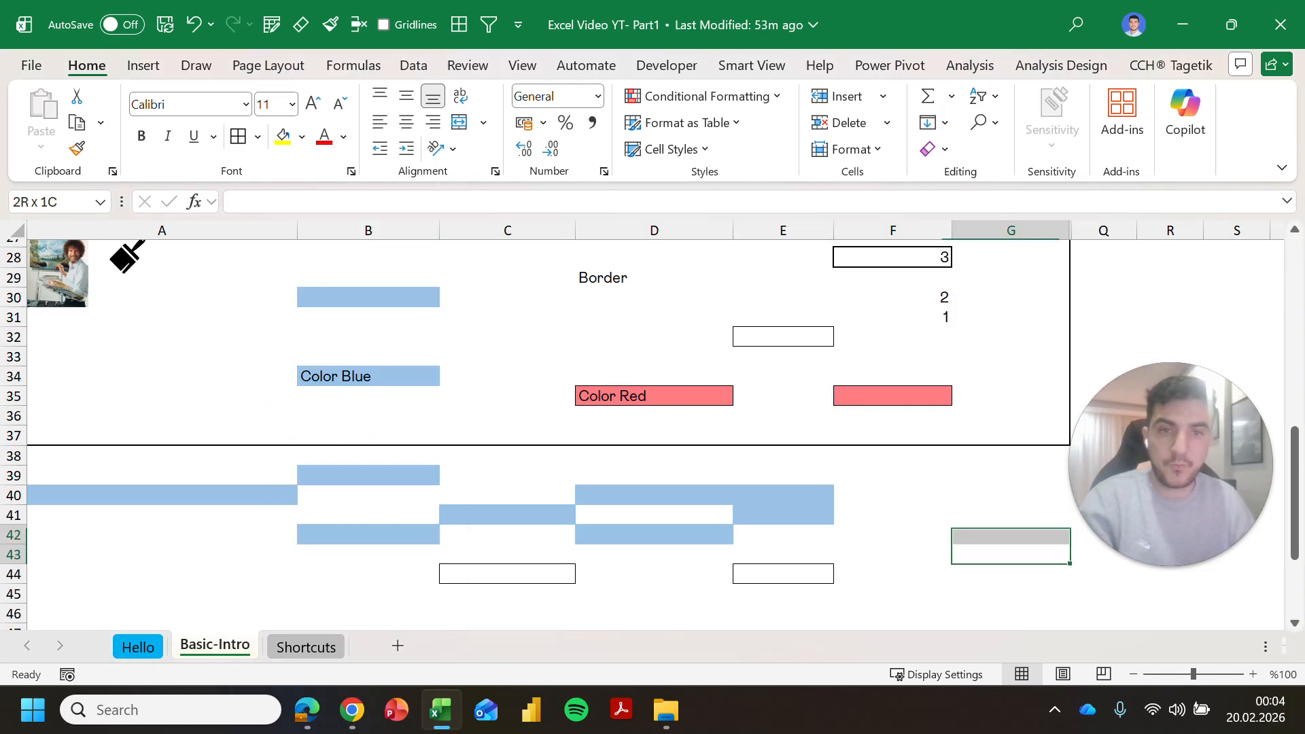
key(F4)
click(892, 495)
key(F4)
click(654, 593)
click(507, 554)
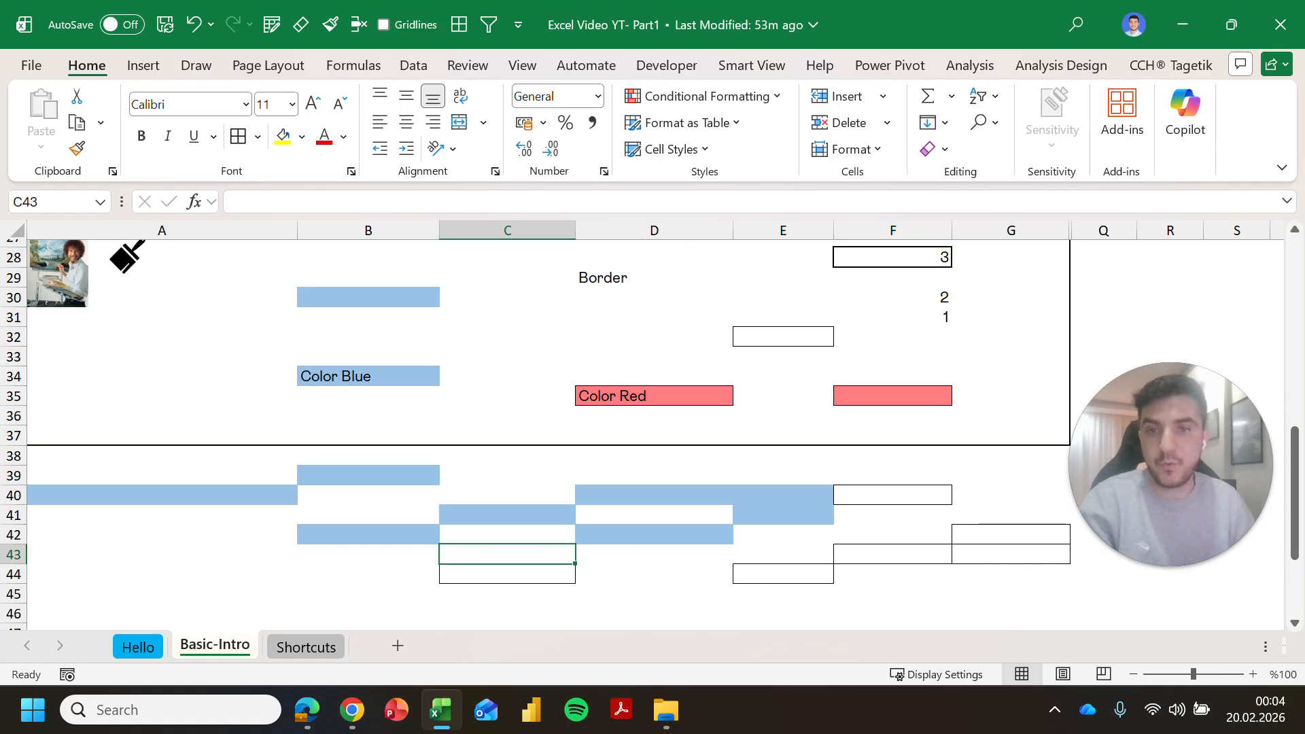
key(F4)
Step: Fill B45 yellow and repeat the same fill on D44, D45, C40, F38, F44 and D47
click(367, 593)
click(291, 142)
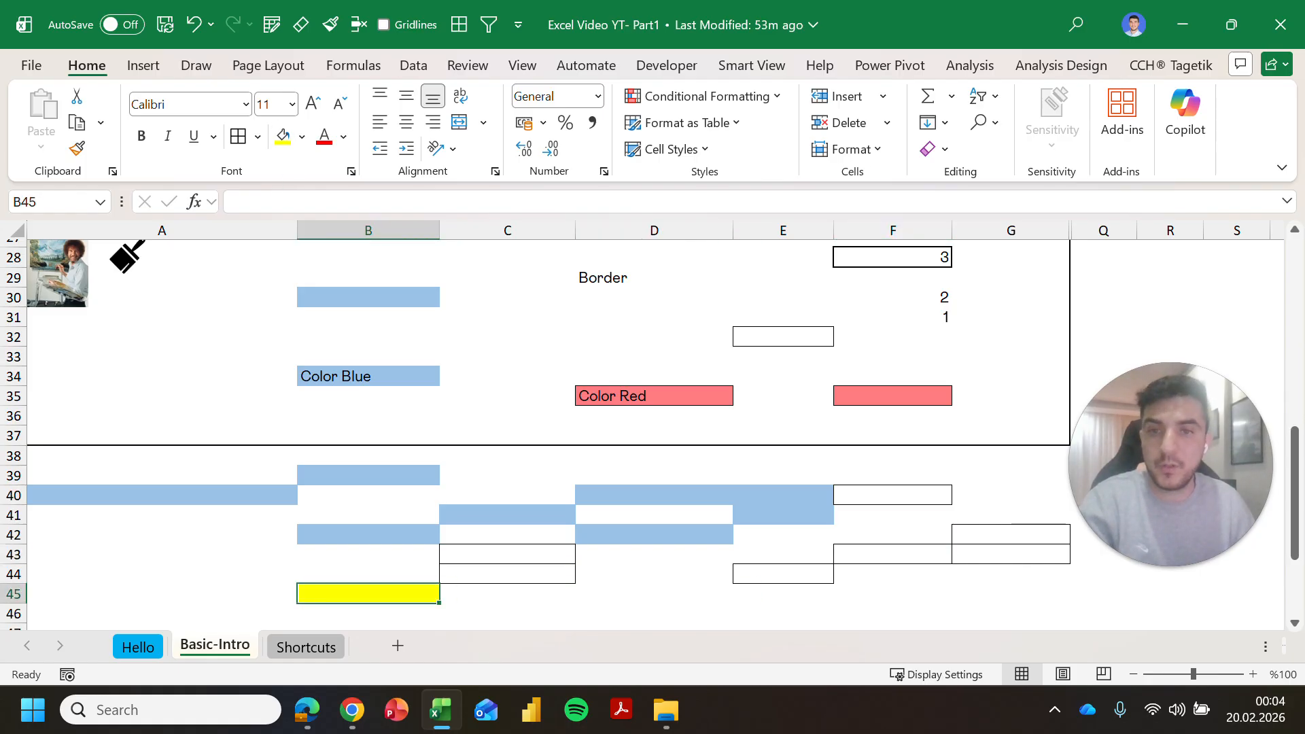
click(654, 574)
key(F4)
click(653, 593)
key(F4)
click(507, 495)
key(F4)
click(654, 475)
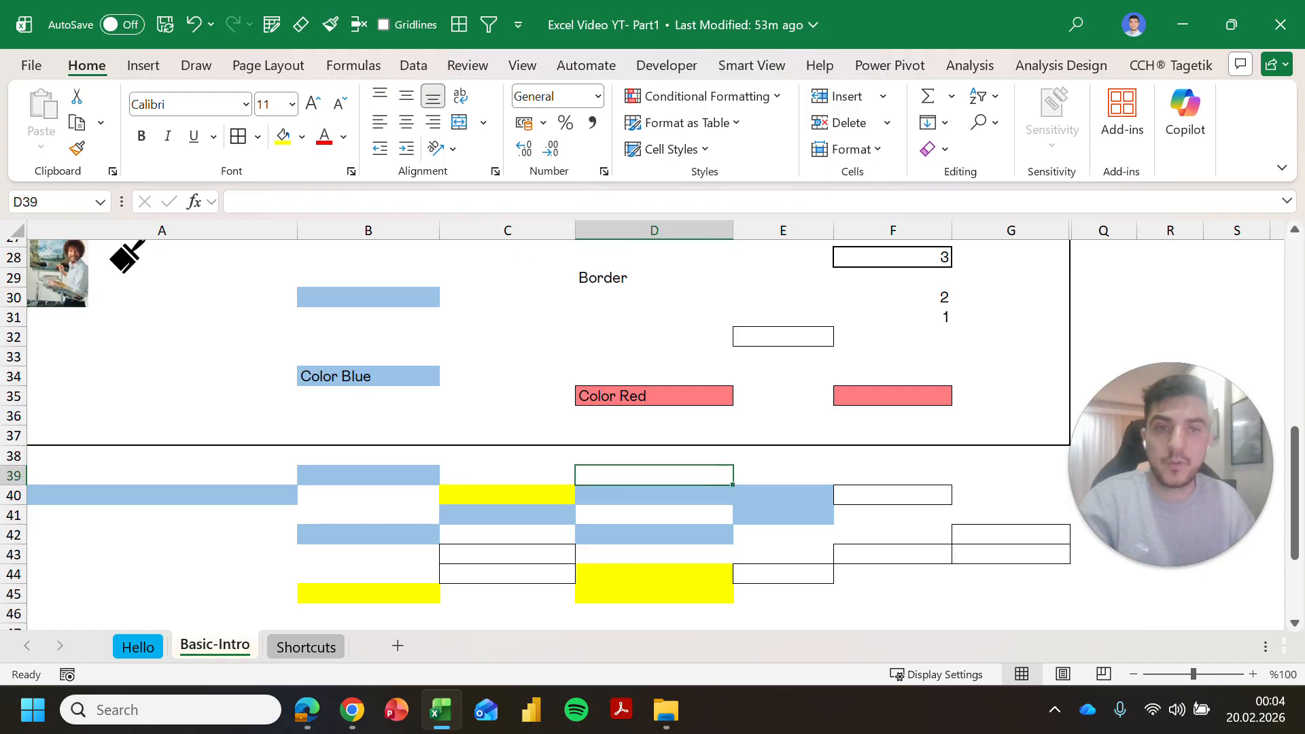
click(892, 455)
key(F4)
click(892, 574)
key(F4)
click(892, 613)
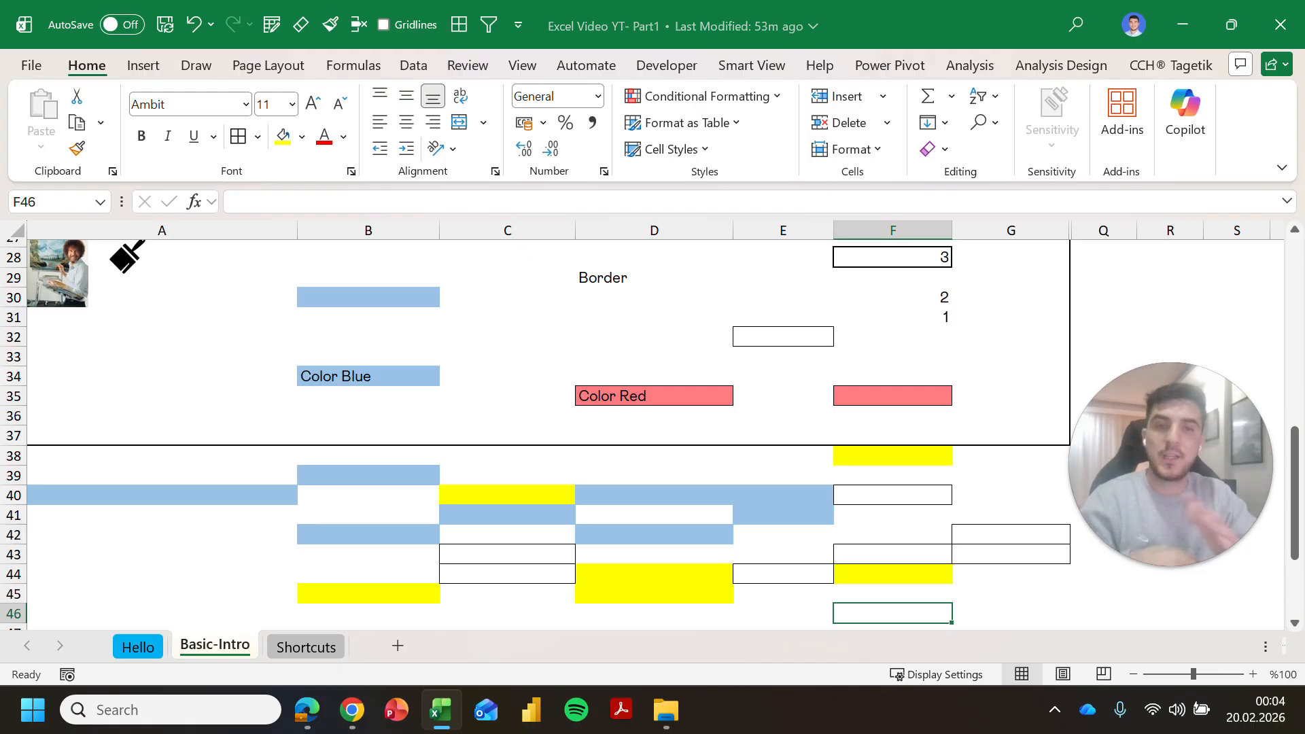
scroll(653, 435, down, 1)
click(654, 576)
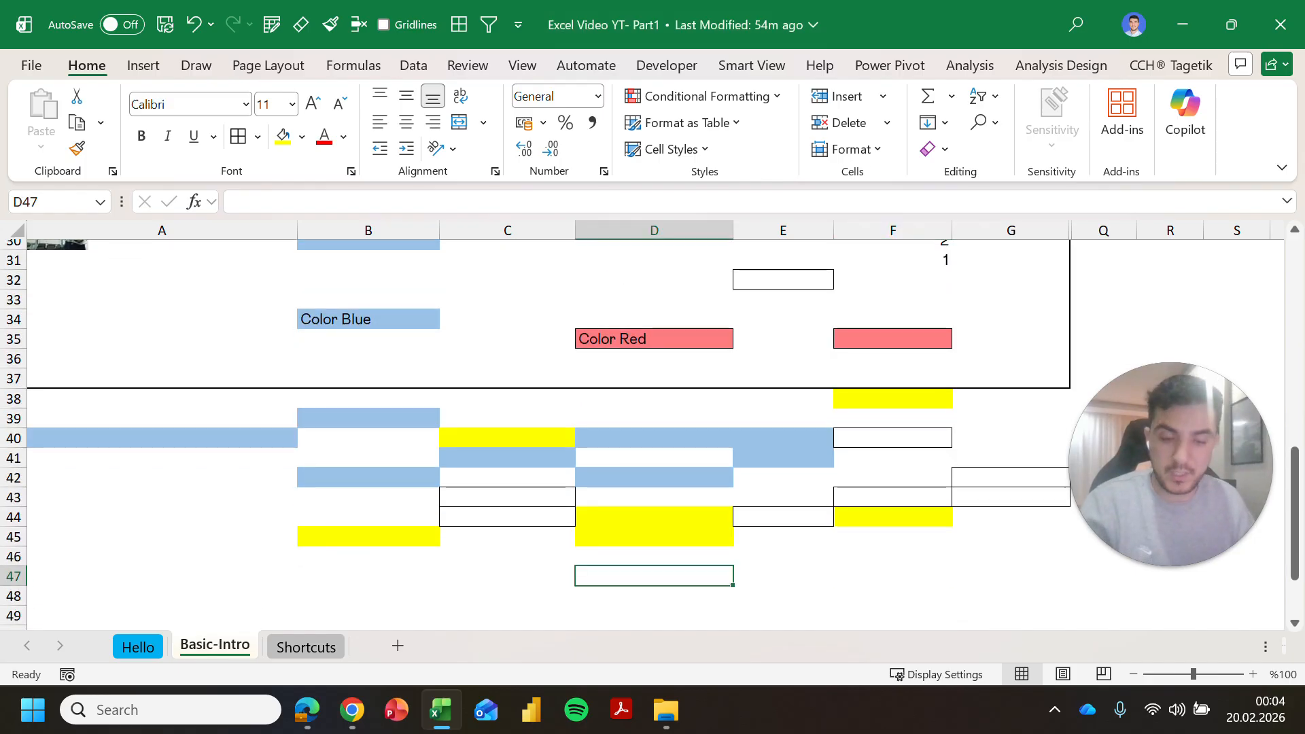
key(F4)
Step: Clear all contents and formatting from the exercise area A27:G47
scroll(654, 430, up, 1)
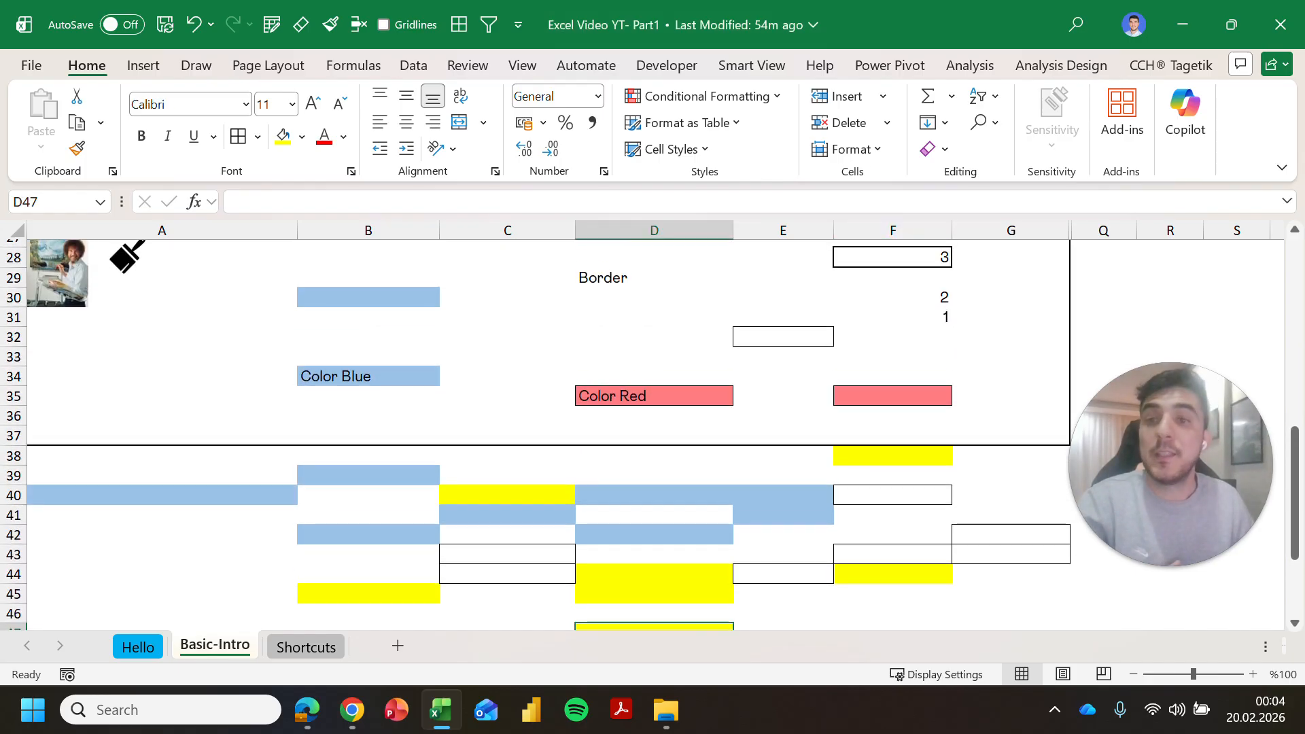
scroll(653, 435, up, 1)
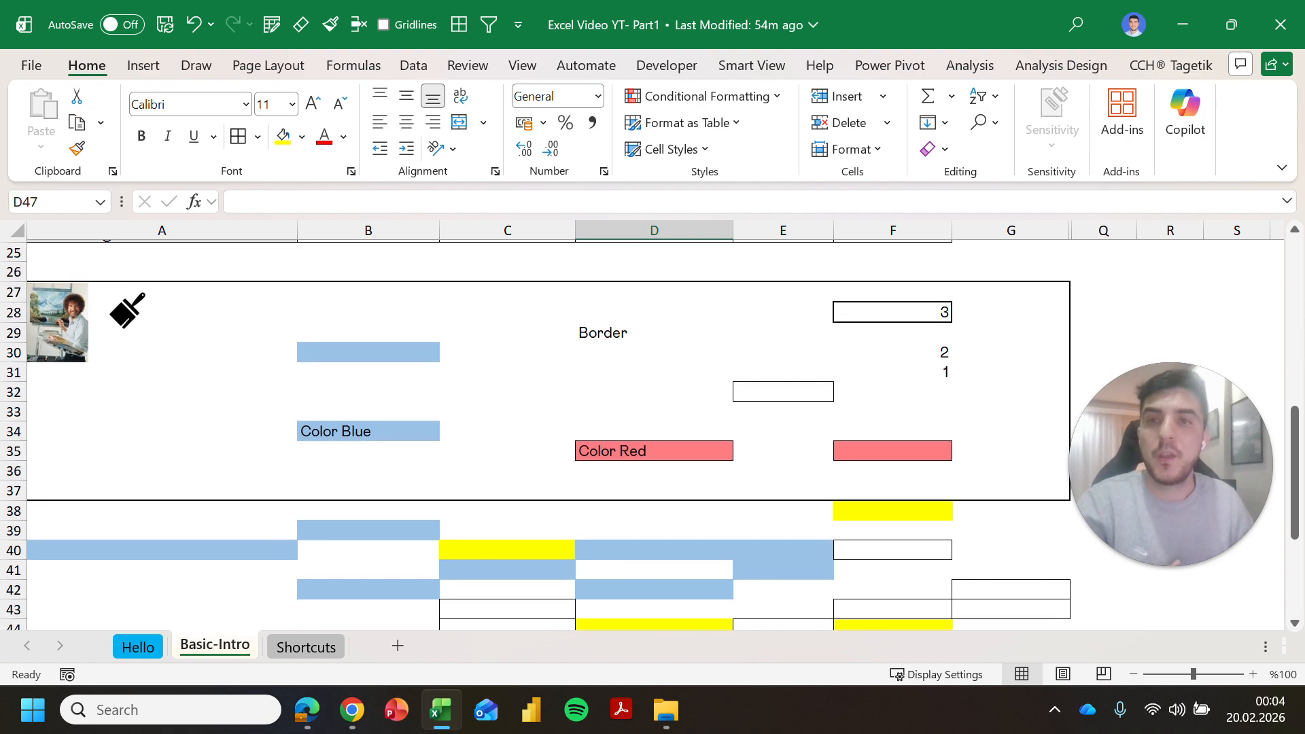
drag(163, 293, 1068, 595)
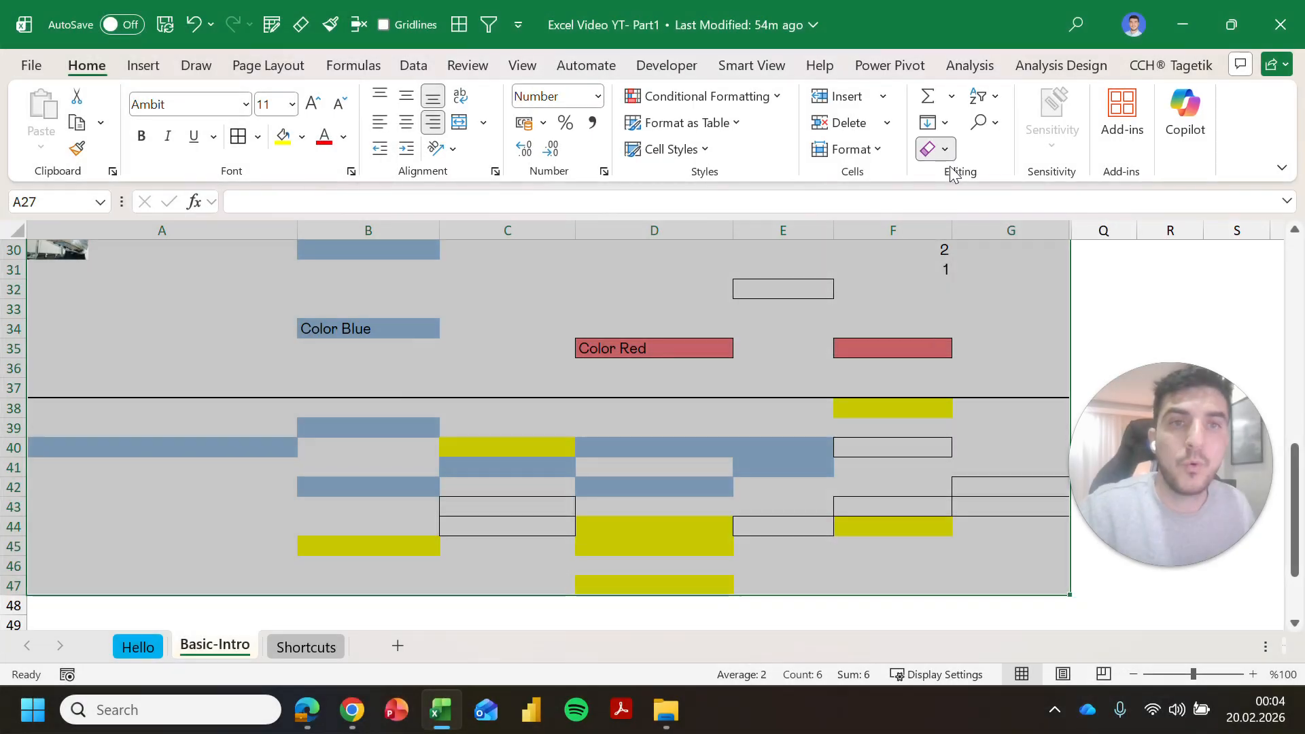
click(946, 158)
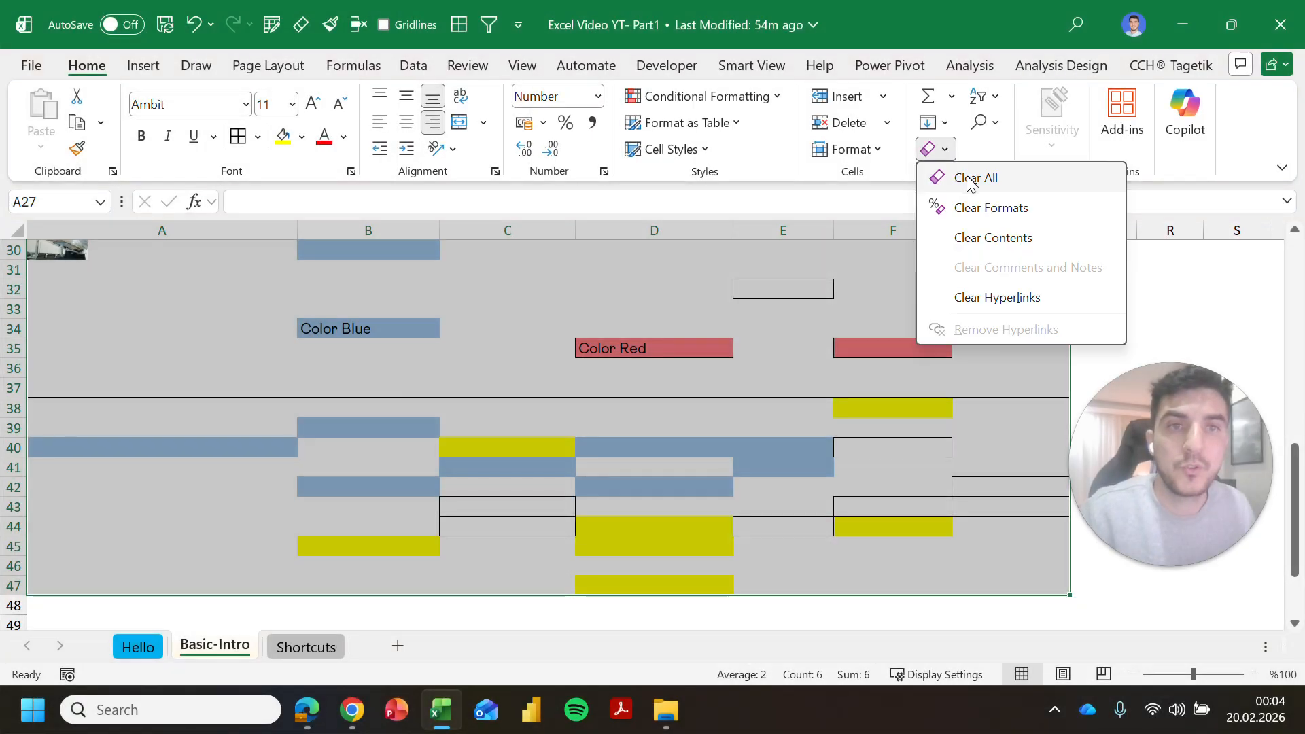
click(971, 178)
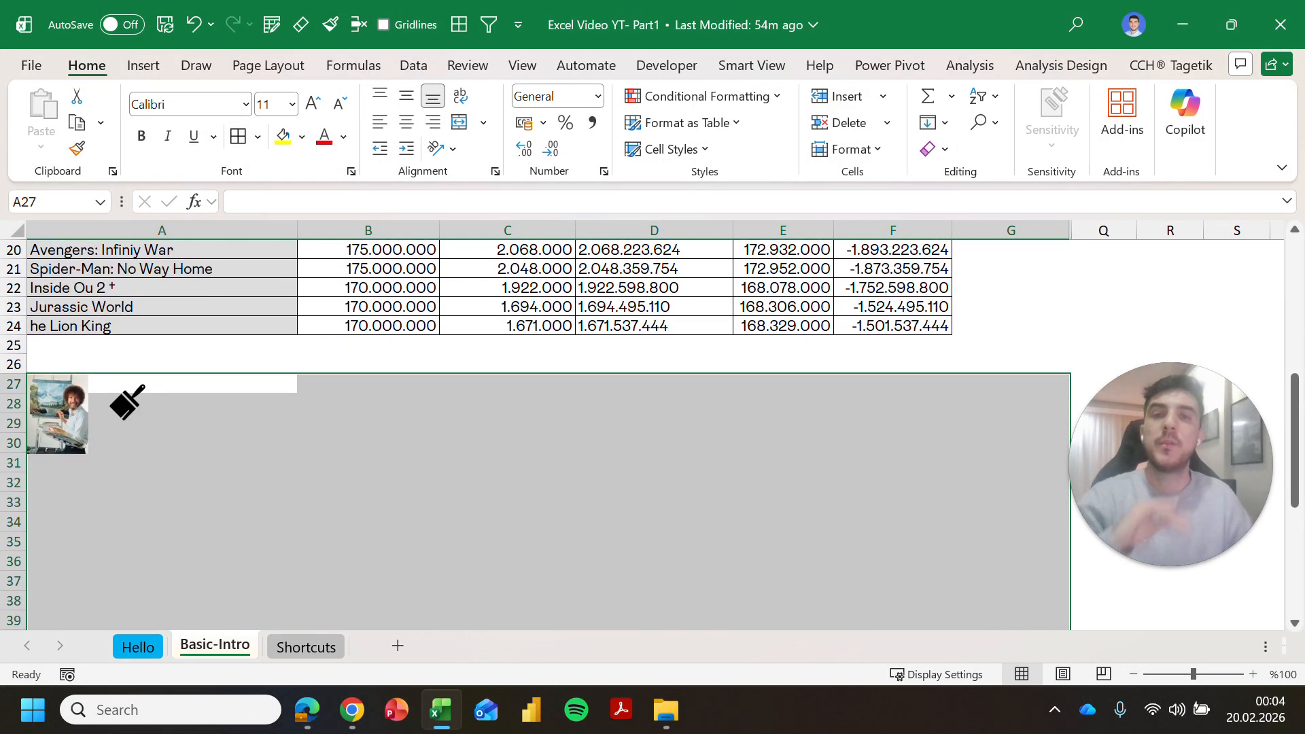
click(654, 423)
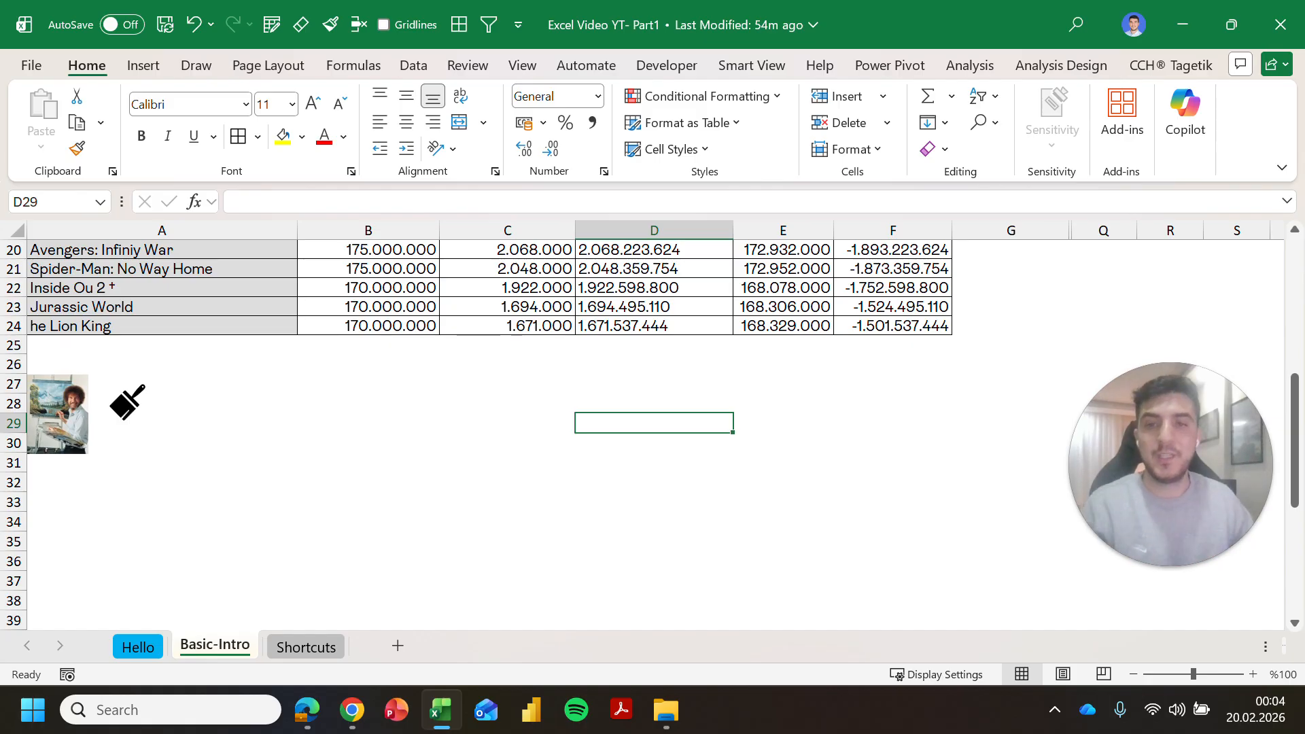
Step: Review the movie table, view the shortcut list on the Shortcuts sheet, and return to the Basic-Intro sheet
scroll(649, 435, up, 3)
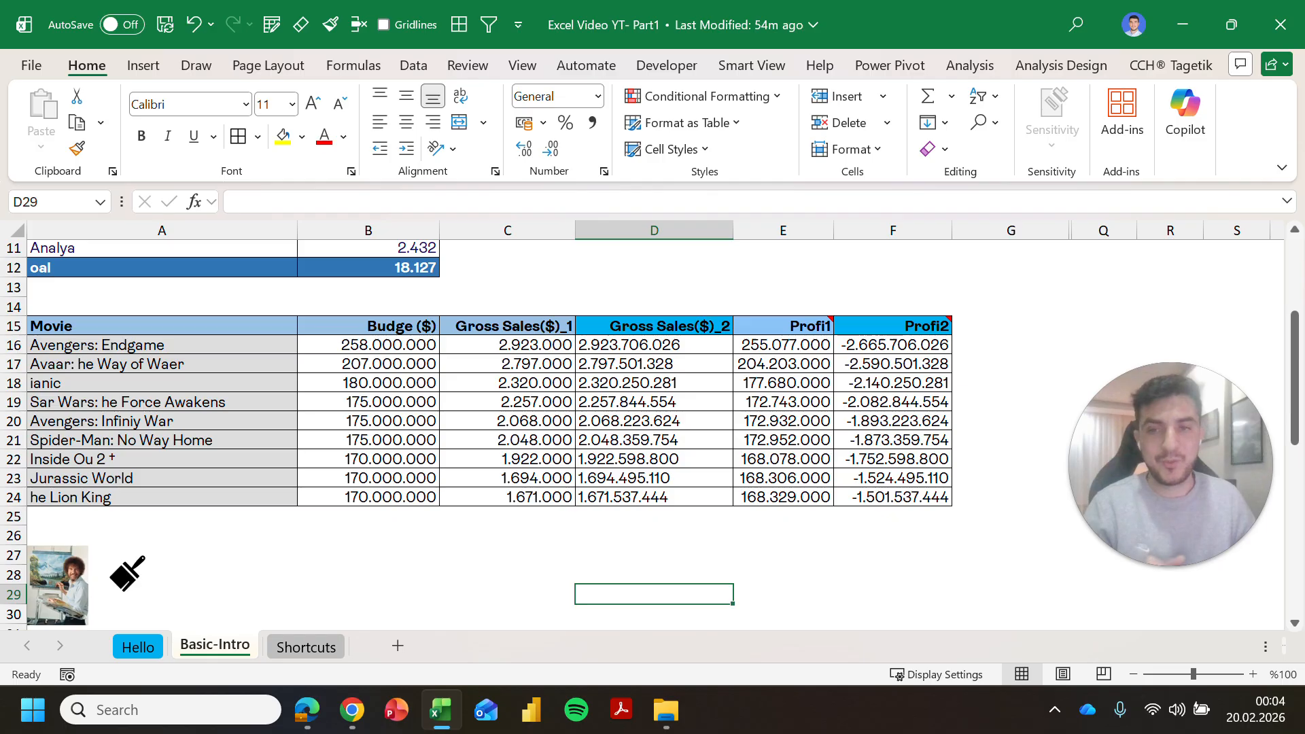
click(294, 647)
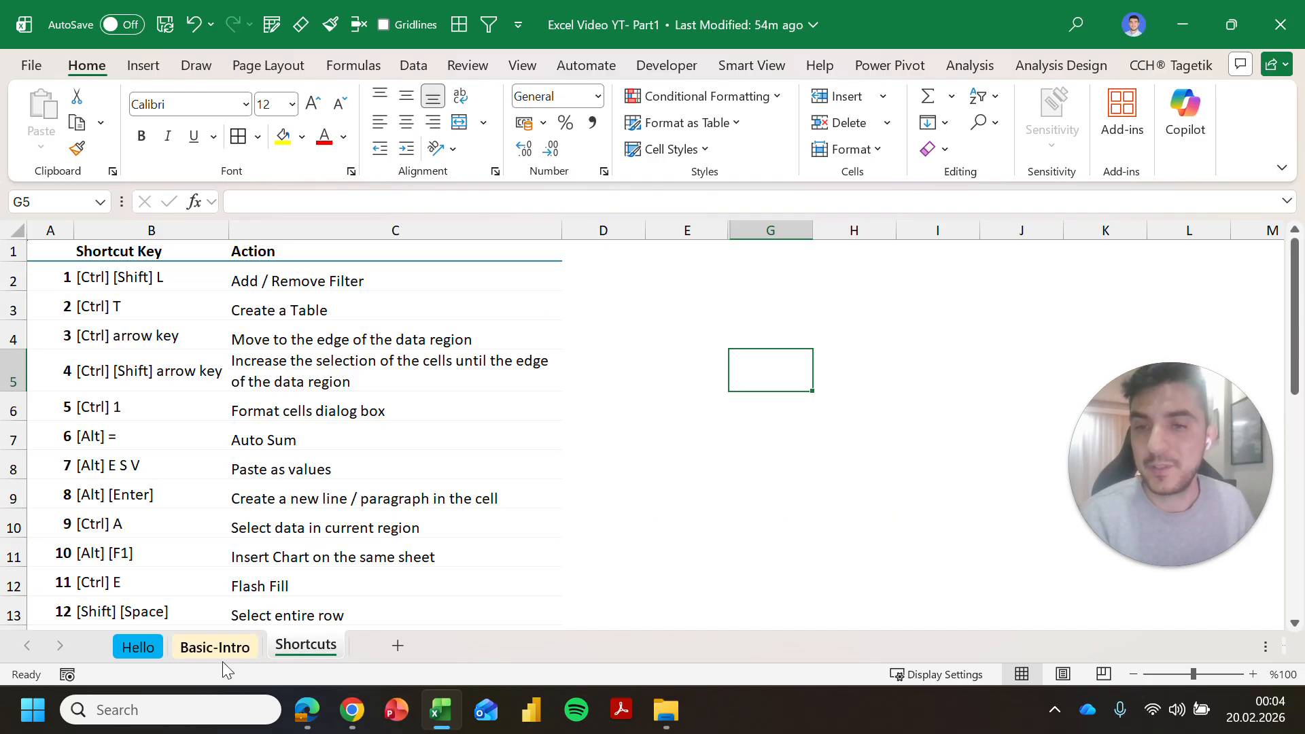
scroll(231, 656, down, 1)
scroll(234, 654, up, 1)
click(241, 649)
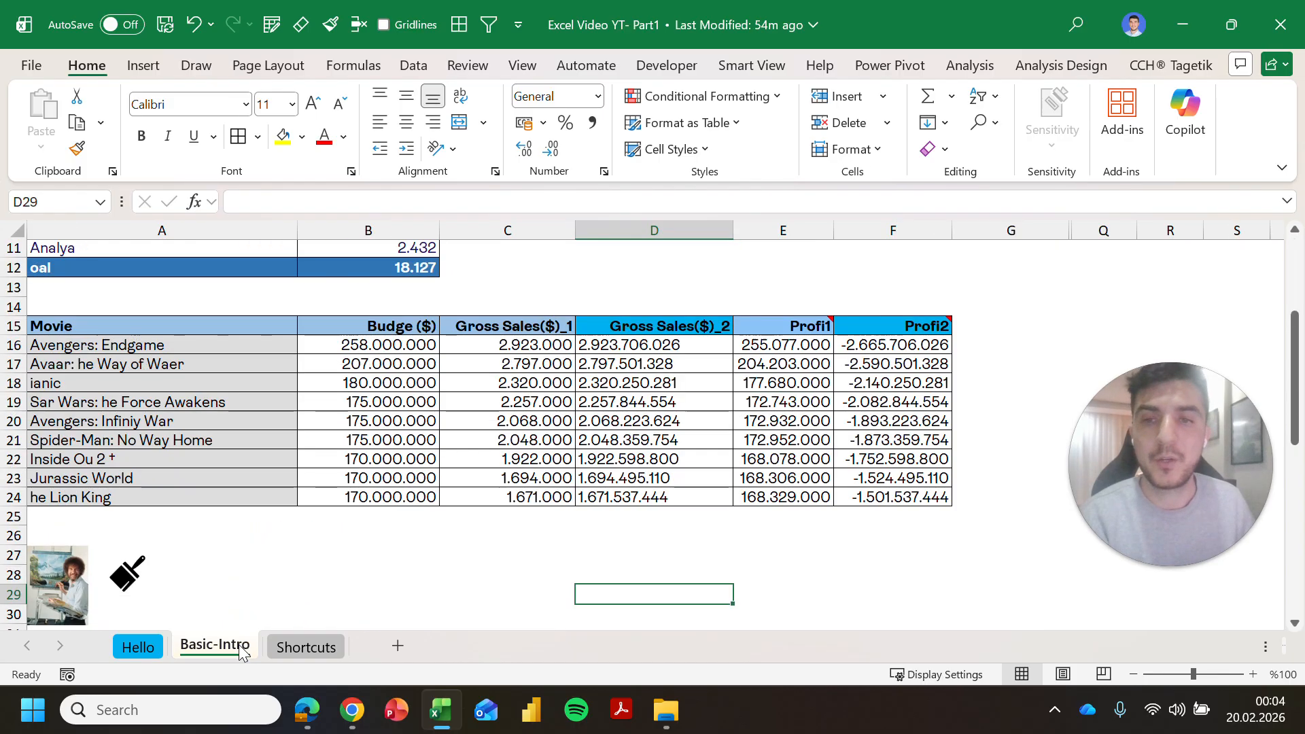
scroll(645, 435, down, 1)
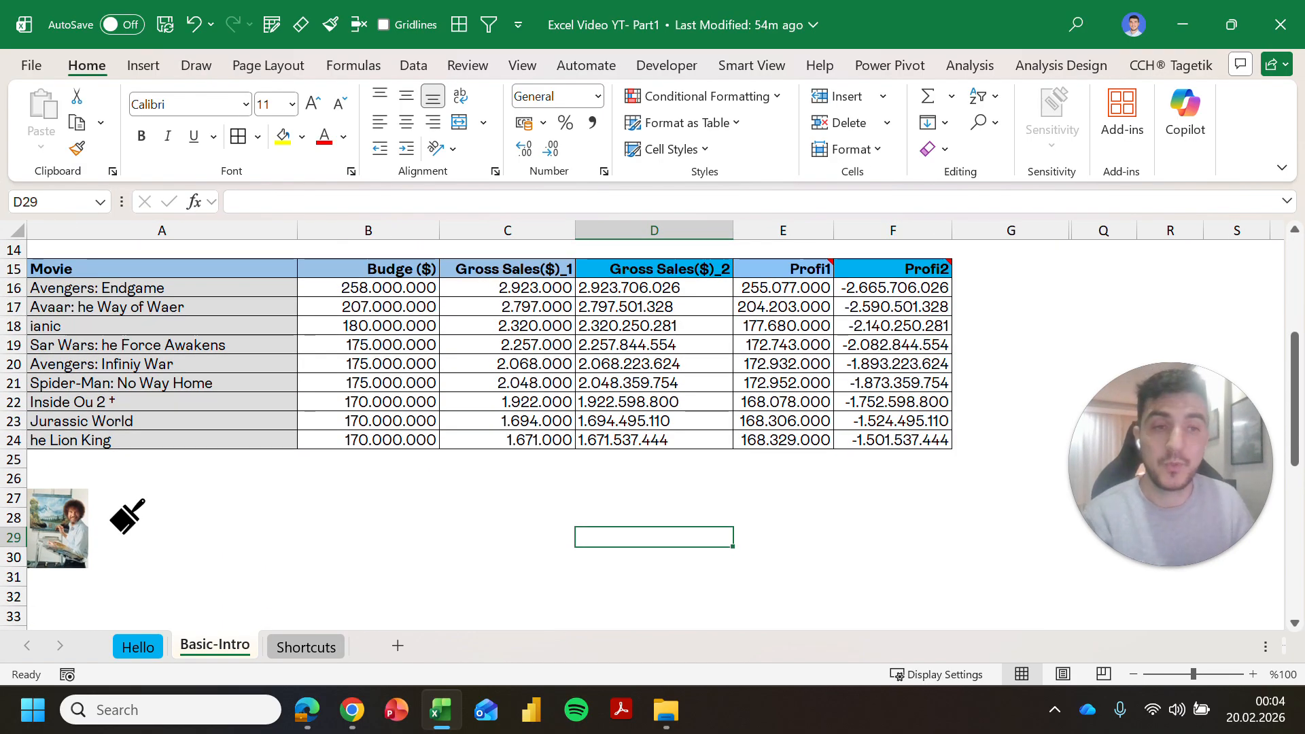
mouse_move(1159, 529)
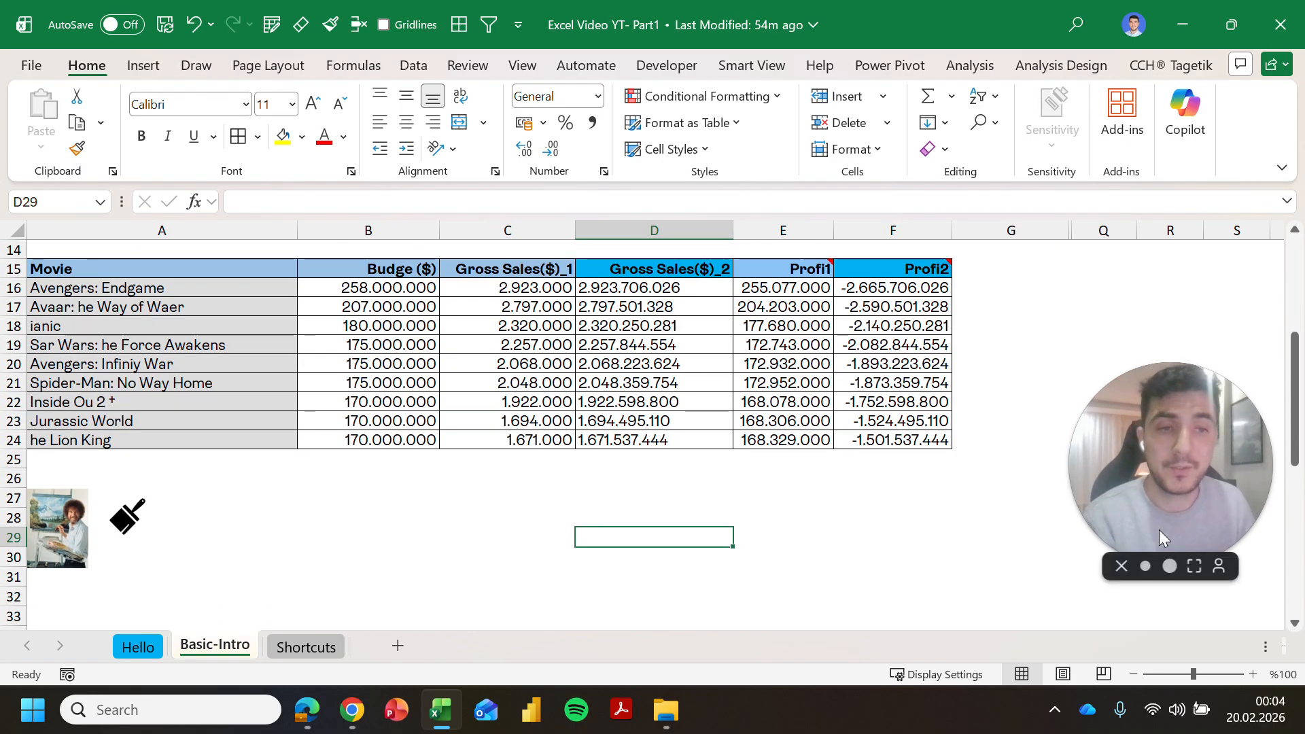
click(1194, 567)
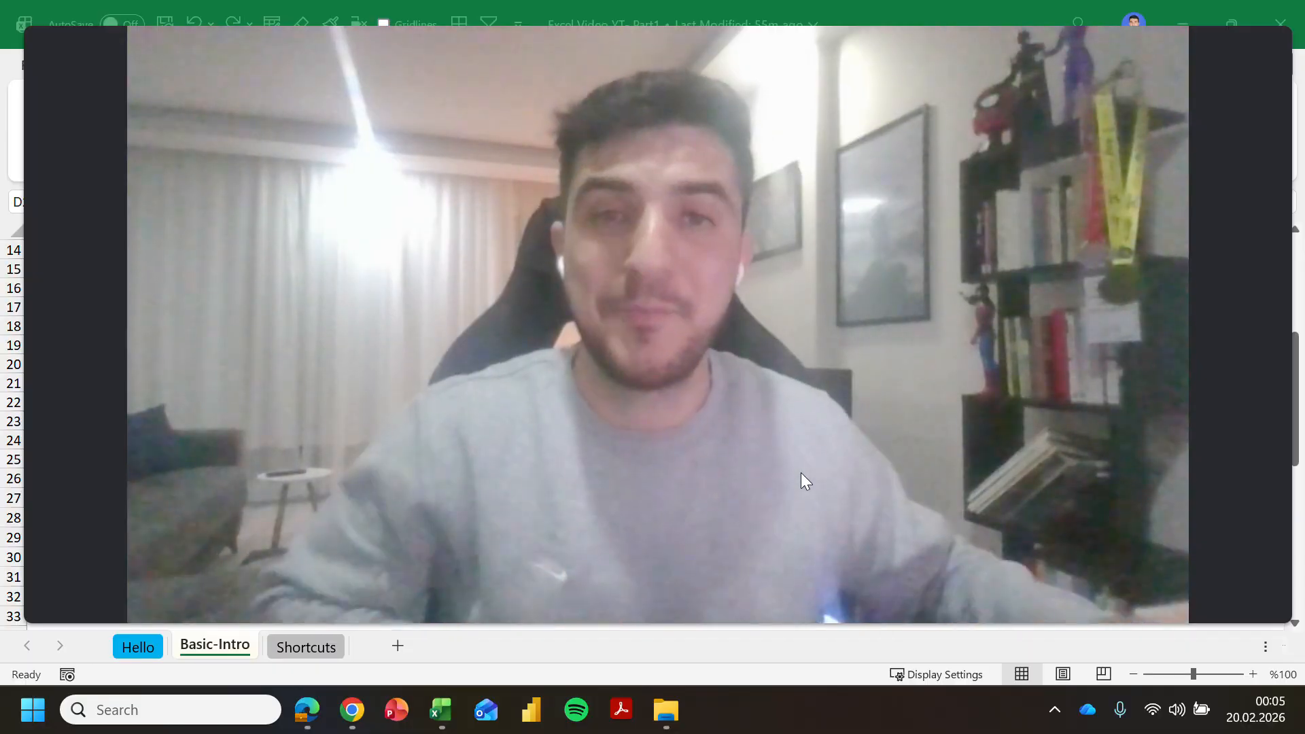
mouse_move(739, 601)
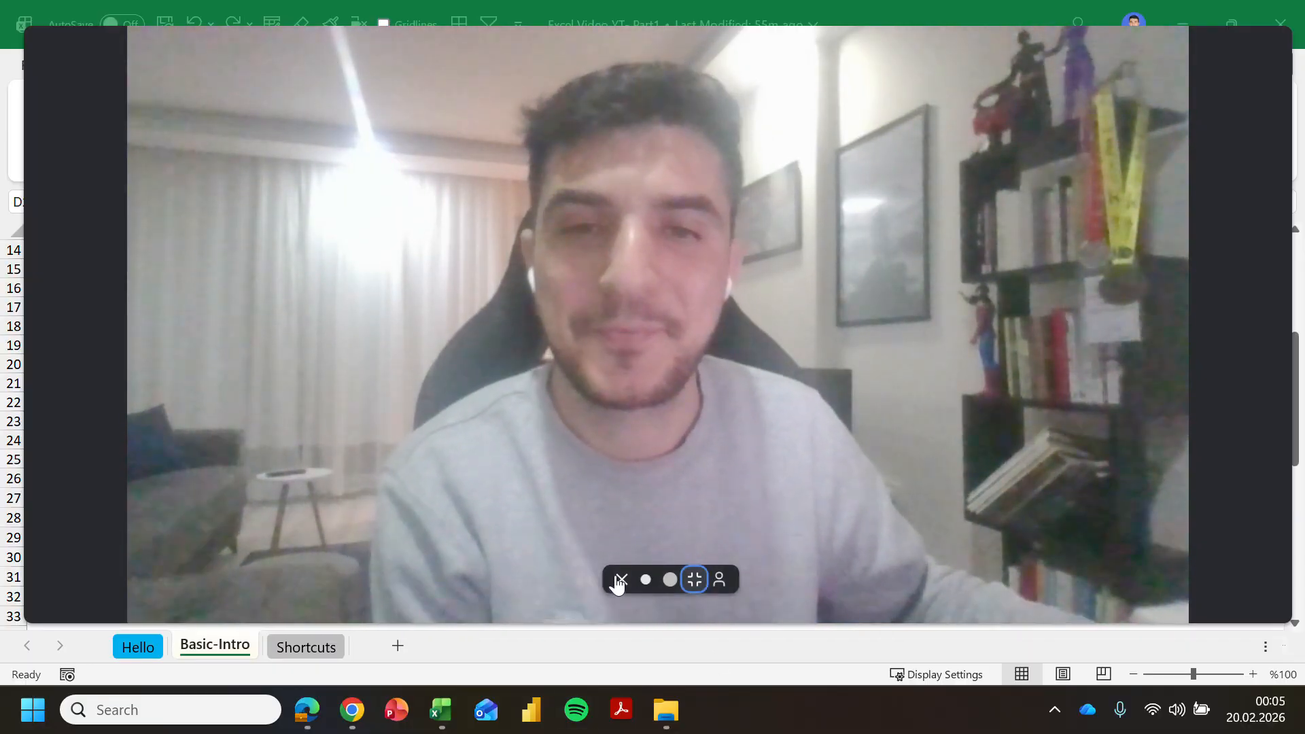